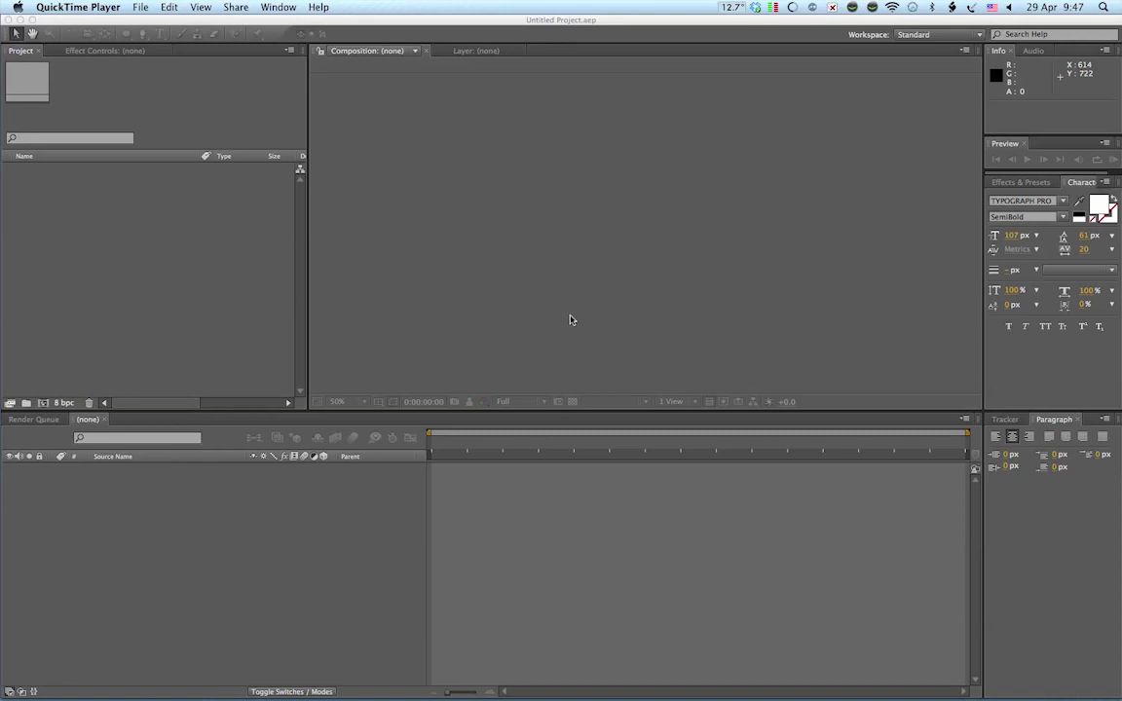
# Step: Activate After Effects and switch from the Effect Controls panel back to the empty Project panel
pyautogui.click(302, 25)
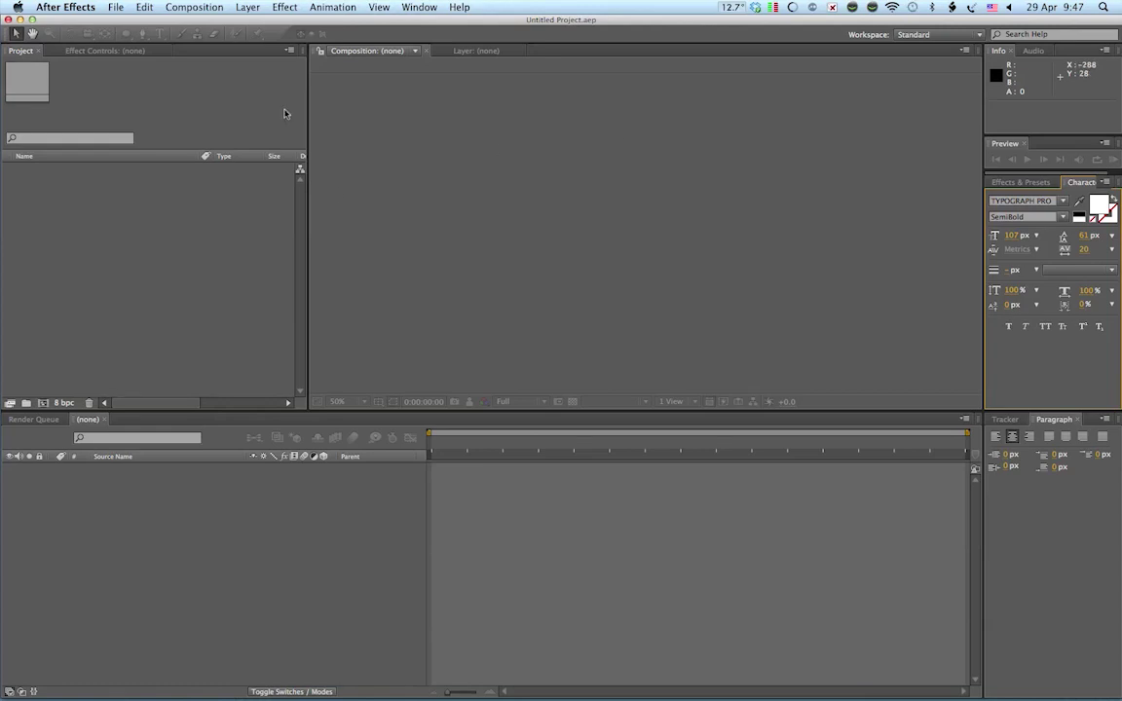
pyautogui.click(66, 51)
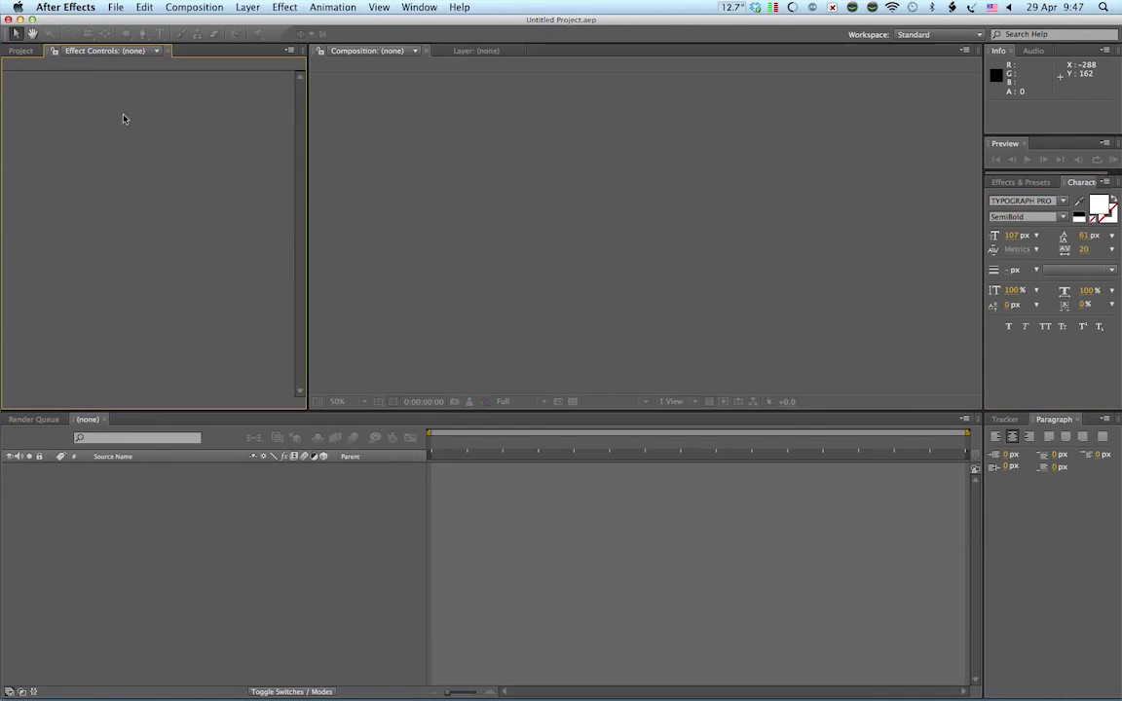
pyautogui.click(20, 51)
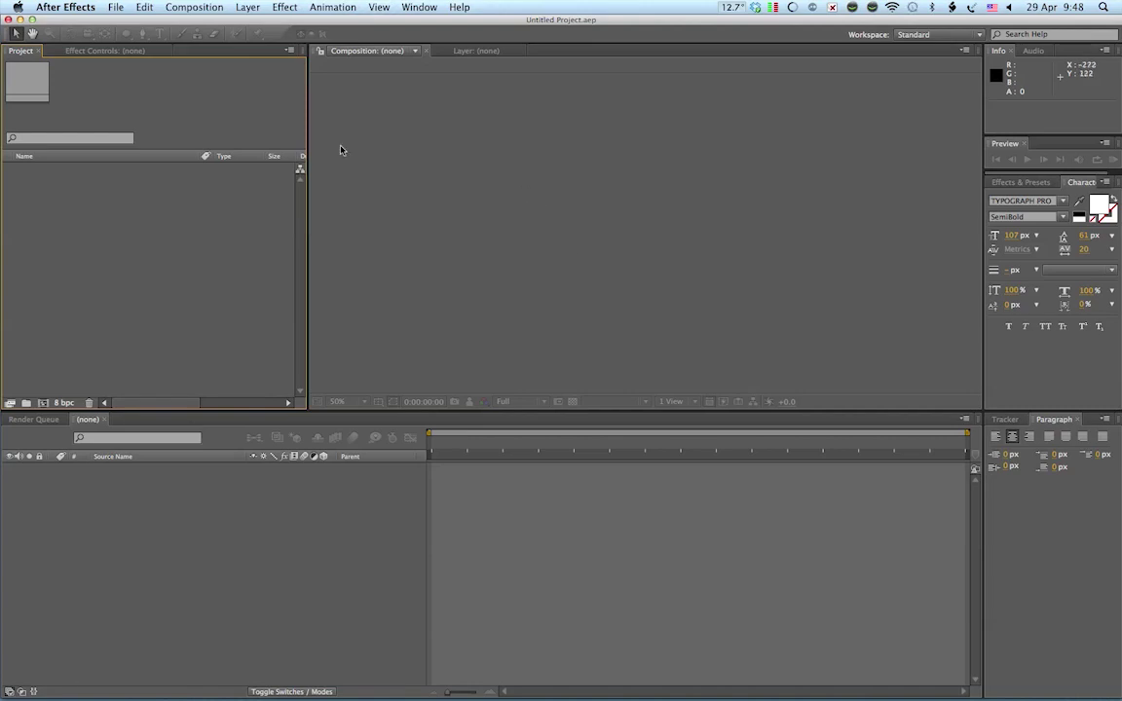
# Step: Create Comp 1 from the HDV/HDTV 720 25 preset (1280×720, 25 fps) lasting 0:00:20:01
pyautogui.click(189, 10)
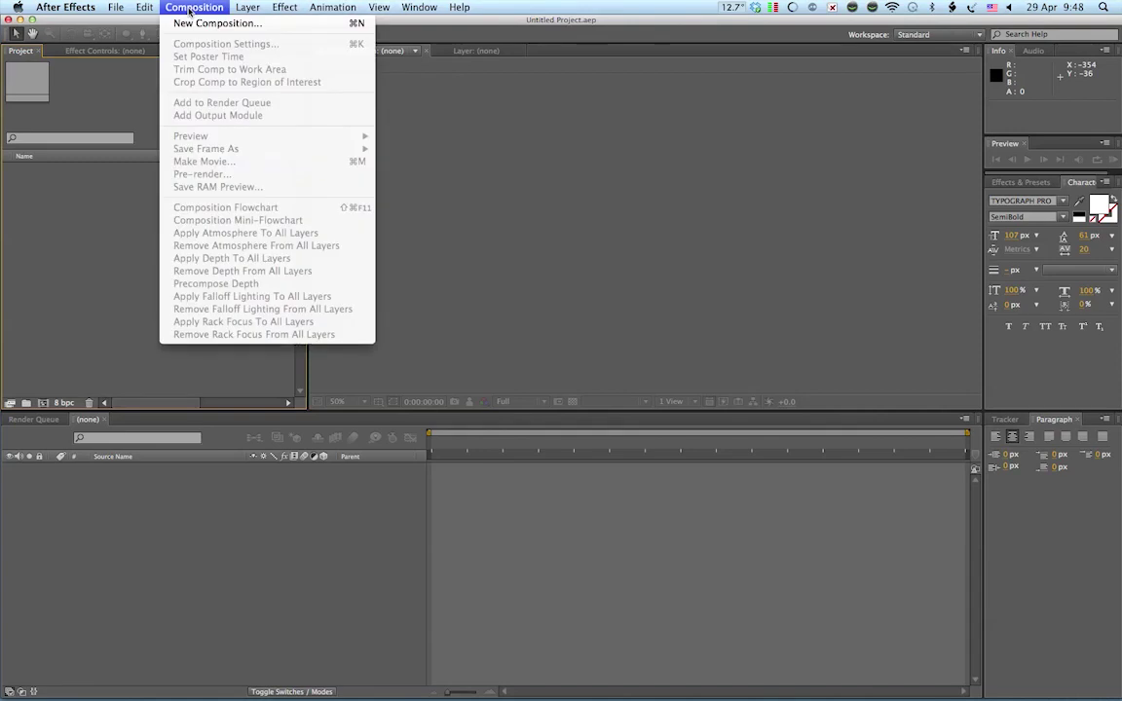
pyautogui.click(208, 24)
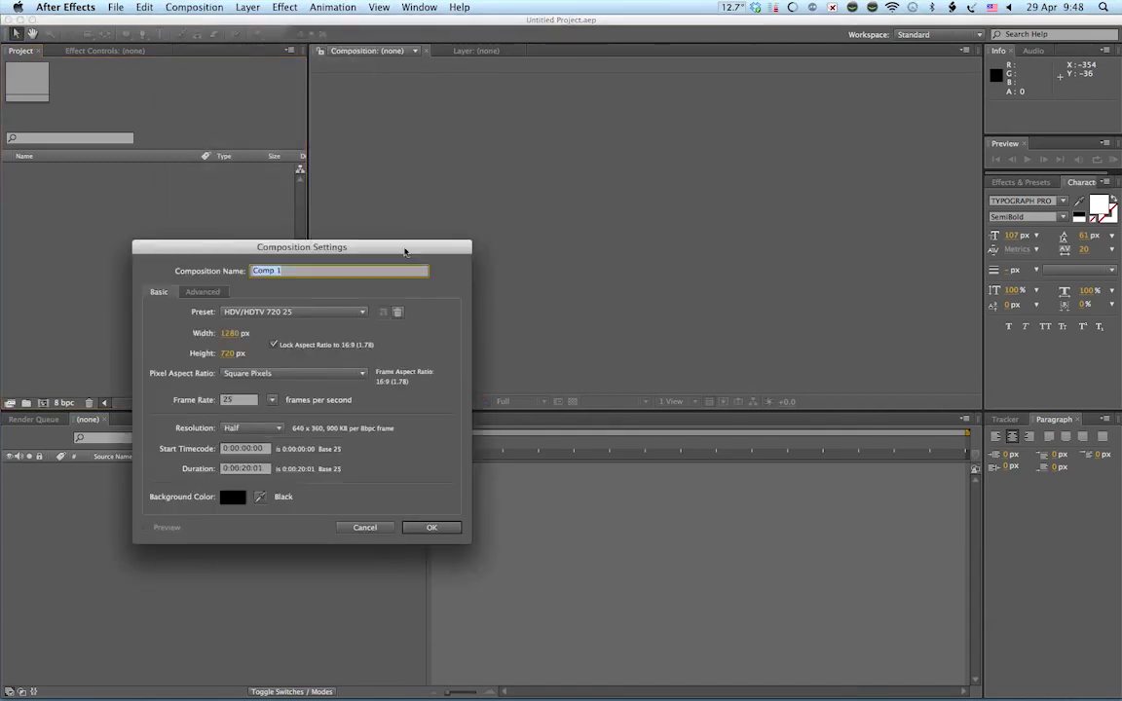
pyautogui.moveTo(406, 250); pyautogui.dragTo(625, 136)
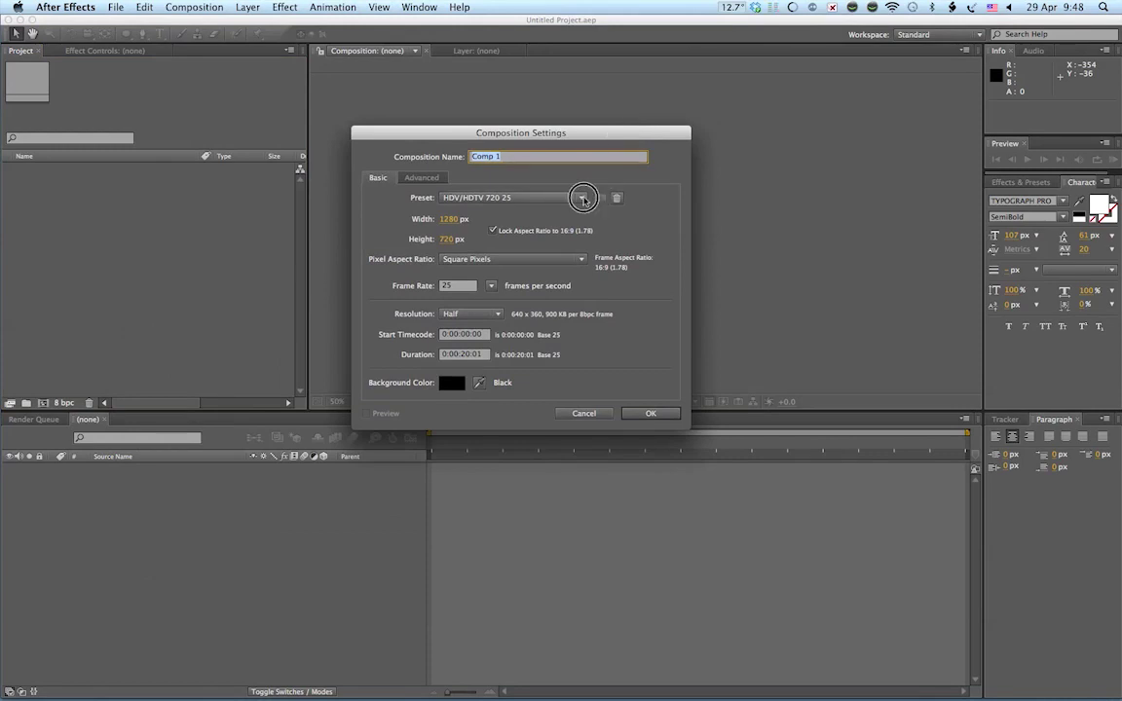
pyautogui.click(581, 197)
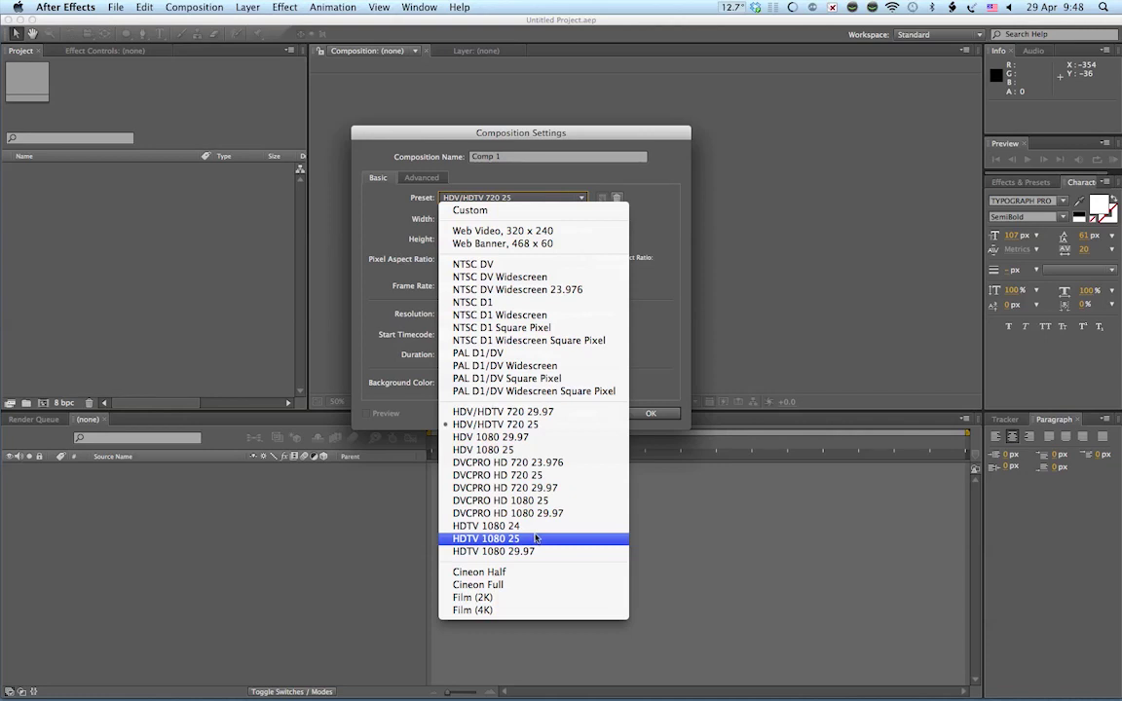
pyautogui.click(532, 424)
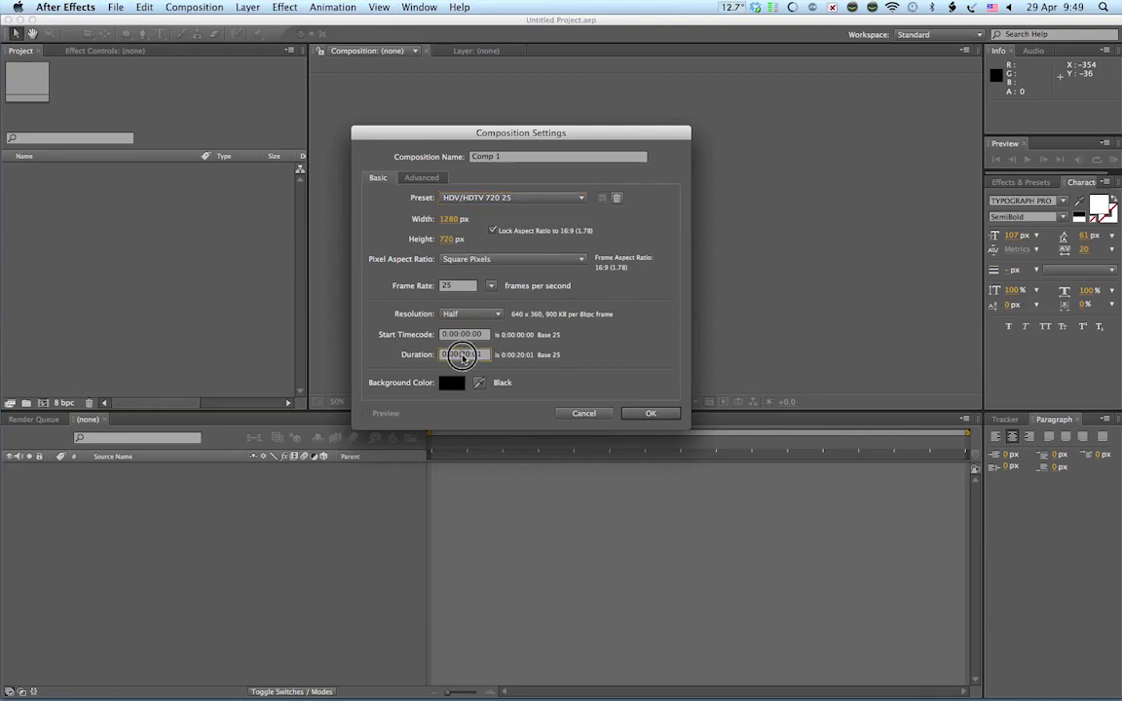
pyautogui.click(470, 357)
pyautogui.click(656, 413)
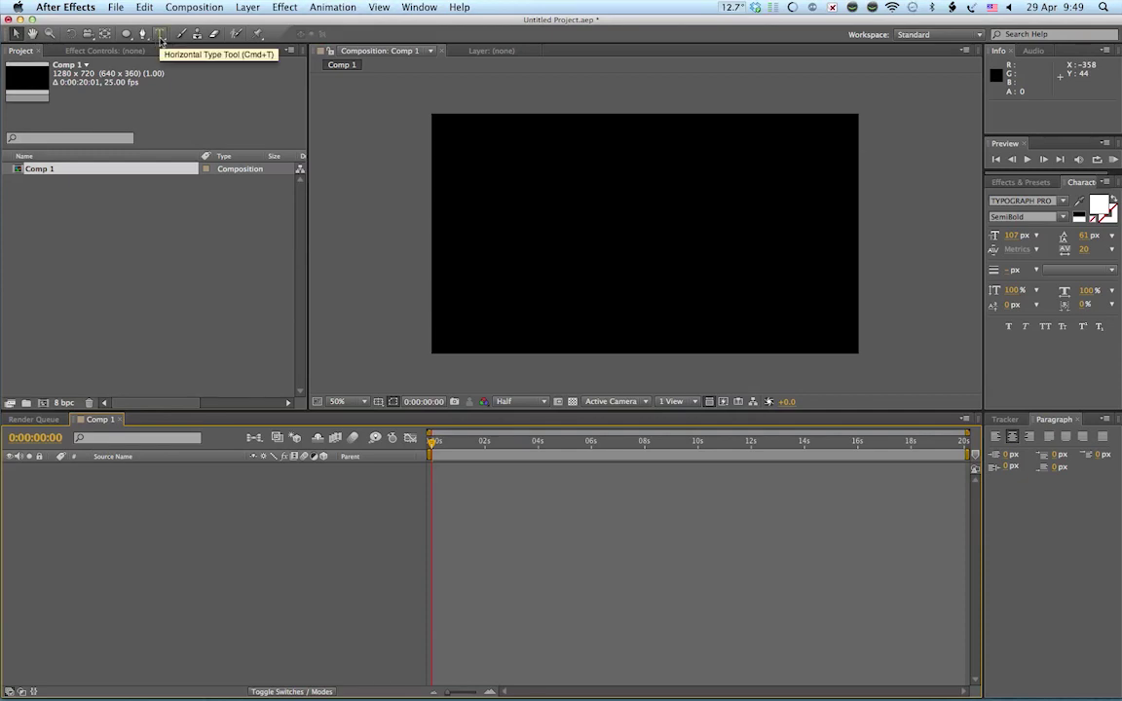
# Step: Add a white MEDIA text layer in the viewer and drag it toward the frame centre
pyautogui.click(160, 37)
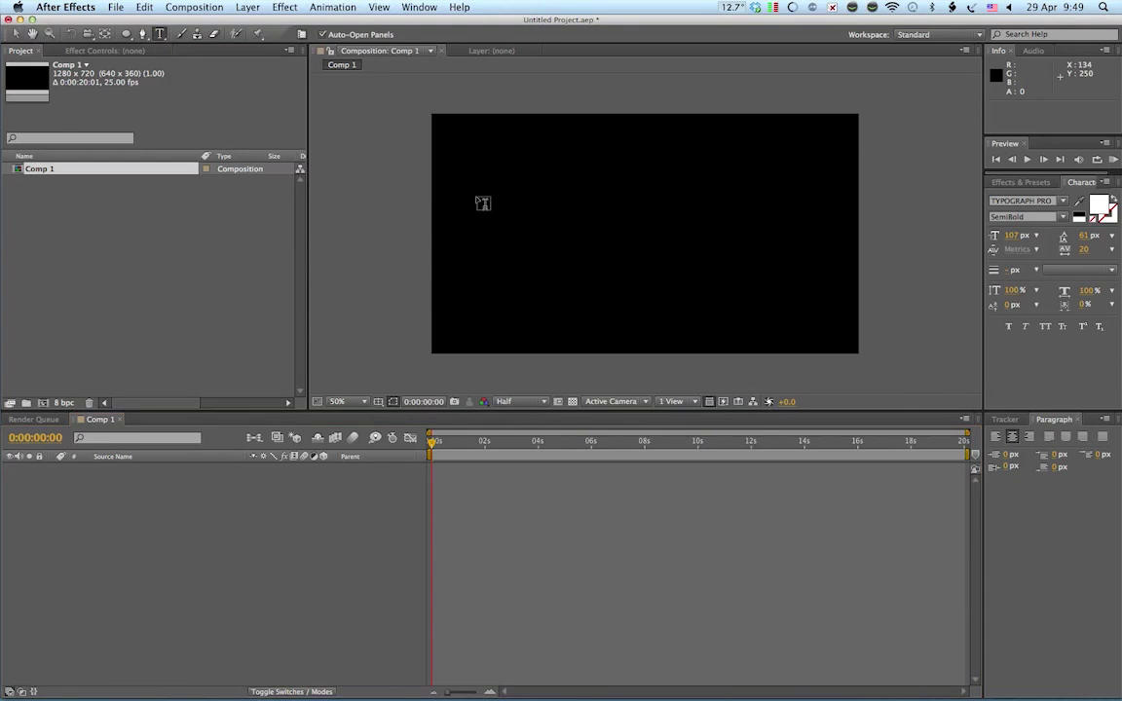
pyautogui.click(505, 195)
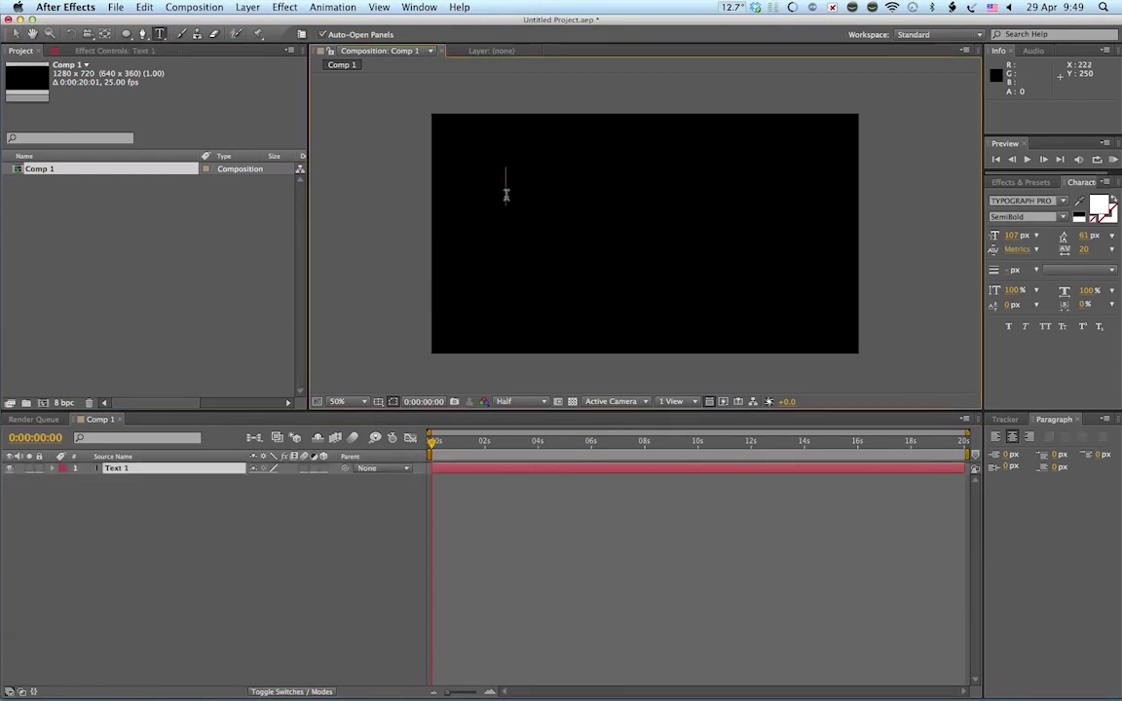
pyautogui.write('MEDIA')
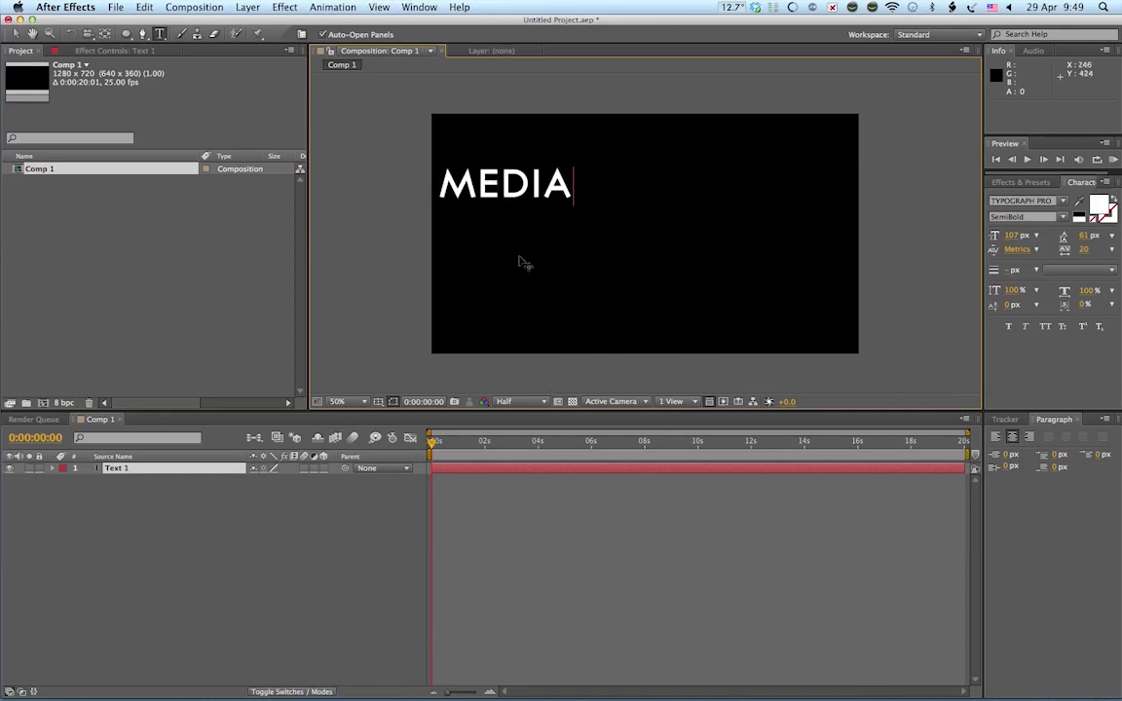
pyautogui.moveTo(542, 265); pyautogui.dragTo(684, 329)
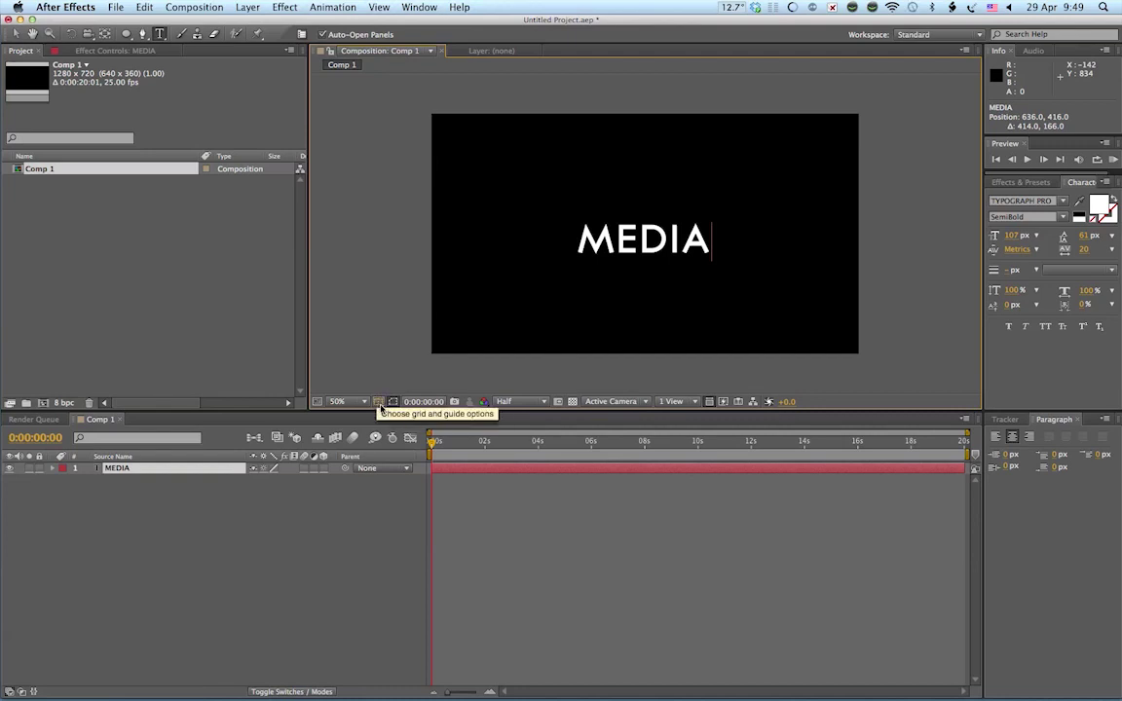
# Step: Show the Title/Action Safe guides, nudge MEDIA to the centre, then hide the guides
pyautogui.click(378, 402)
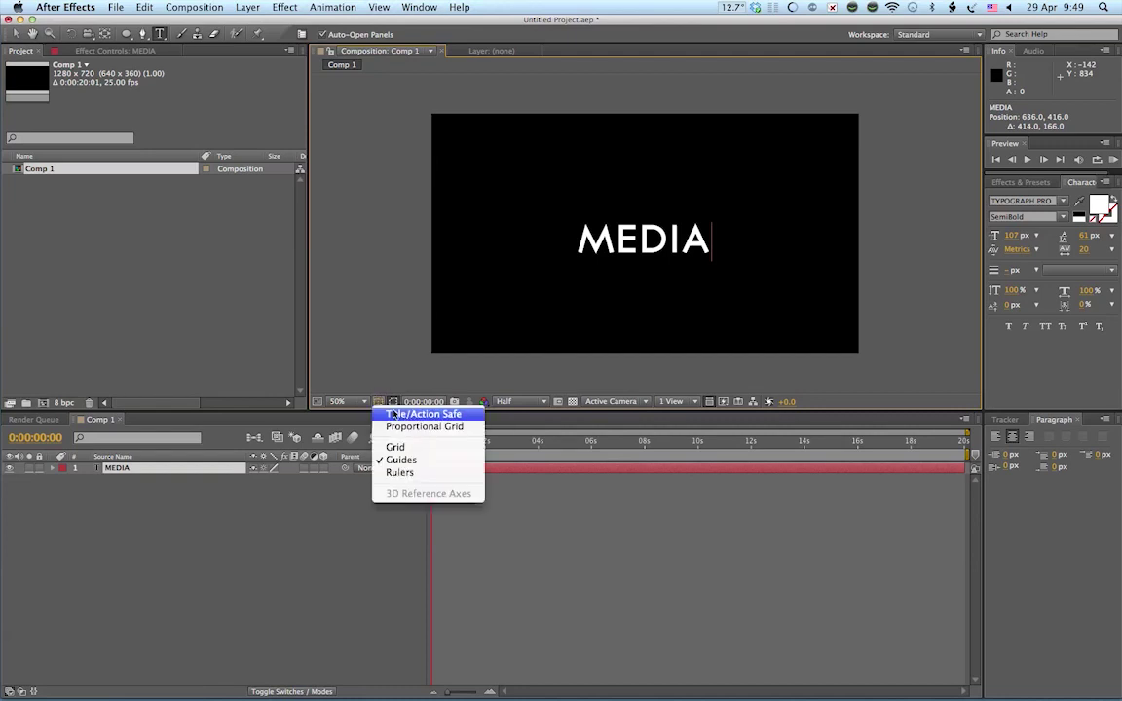
pyautogui.click(464, 417)
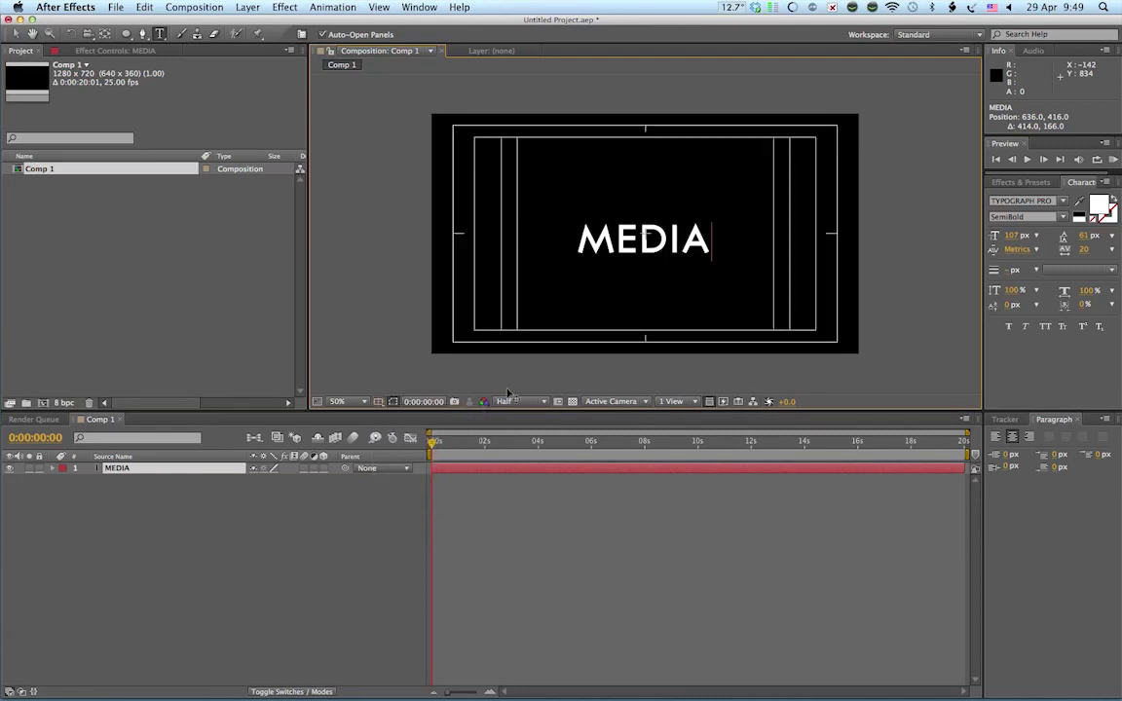
pyautogui.click(14, 36)
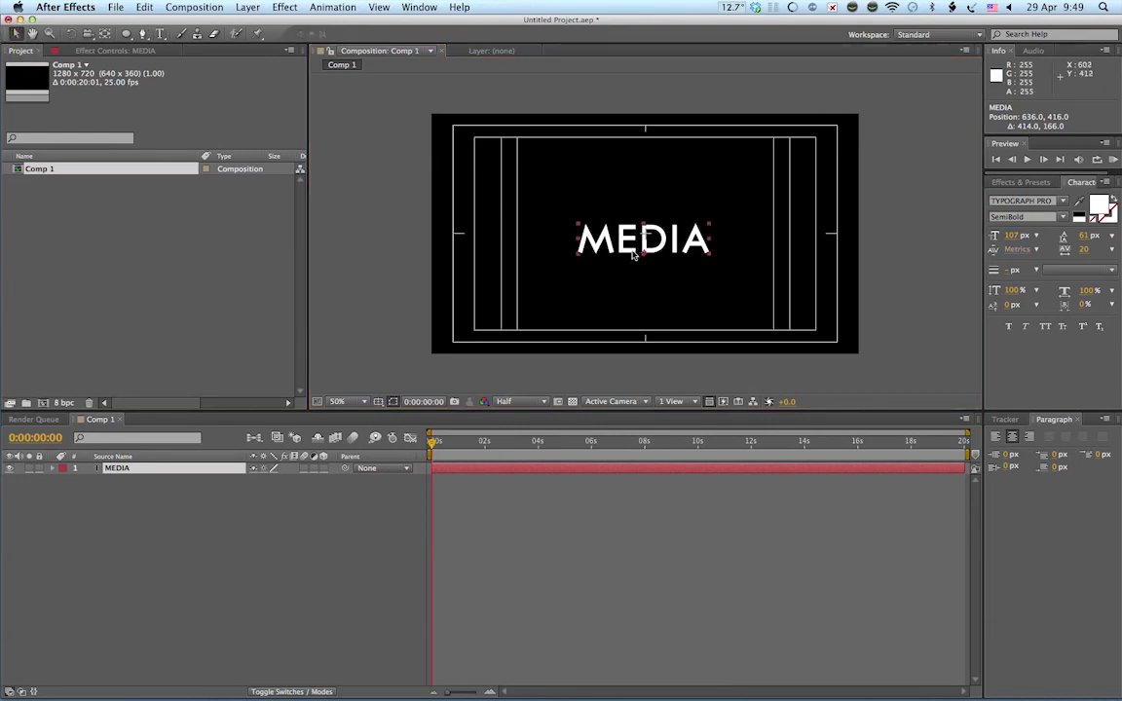
pyautogui.moveTo(633, 253)
pyautogui.mouseDown()
pyautogui.moveTo(638, 242)
pyautogui.moveTo(599, 222)
pyautogui.moveTo(616, 206)
pyautogui.moveTo(658, 271)
pyautogui.moveTo(634, 249)
pyautogui.mouseUp()
pyautogui.press('capslock')
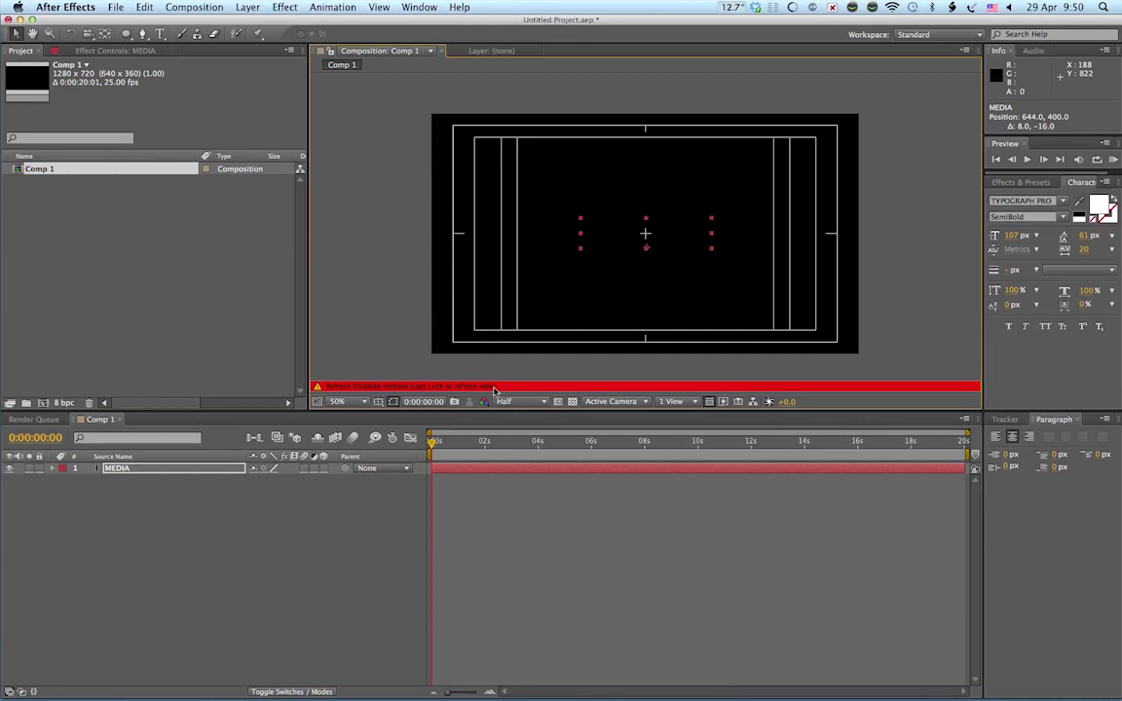
pyautogui.press('capslock')
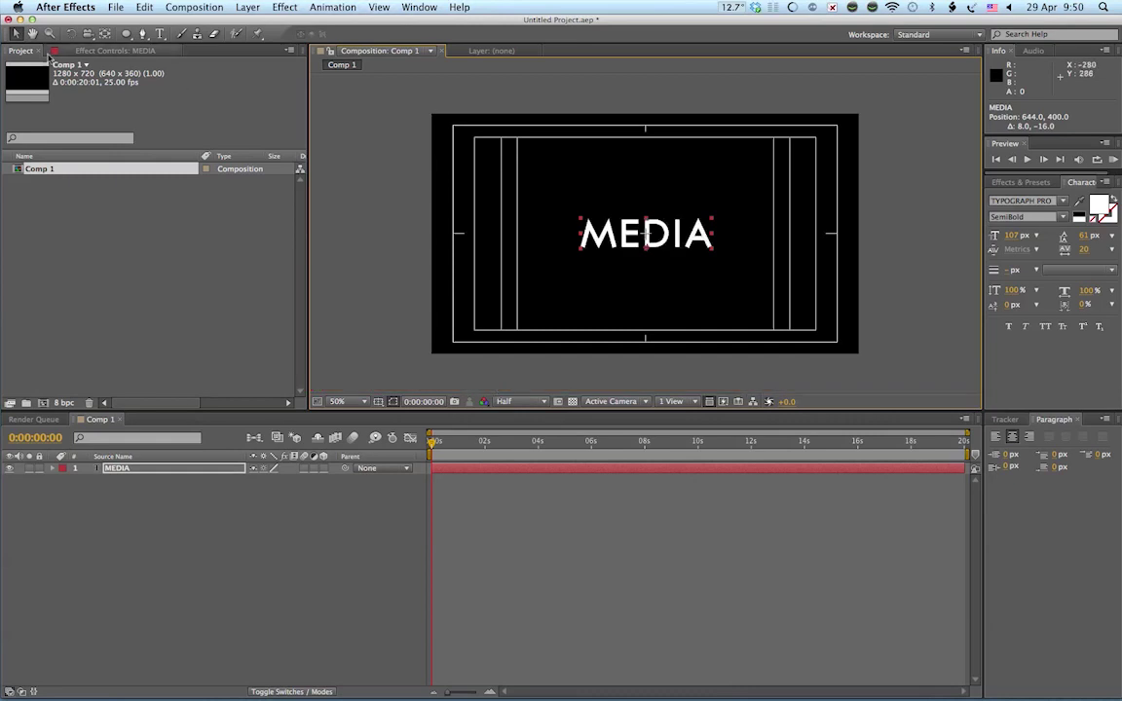
pyautogui.click(498, 306)
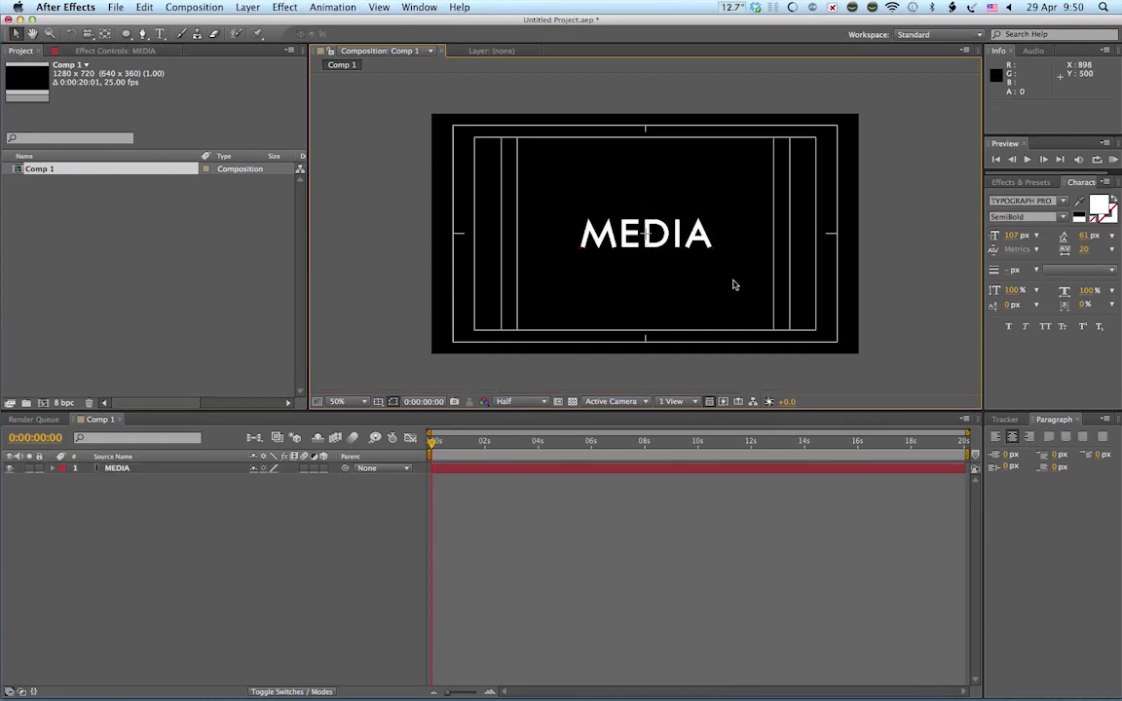
pyautogui.click(378, 401)
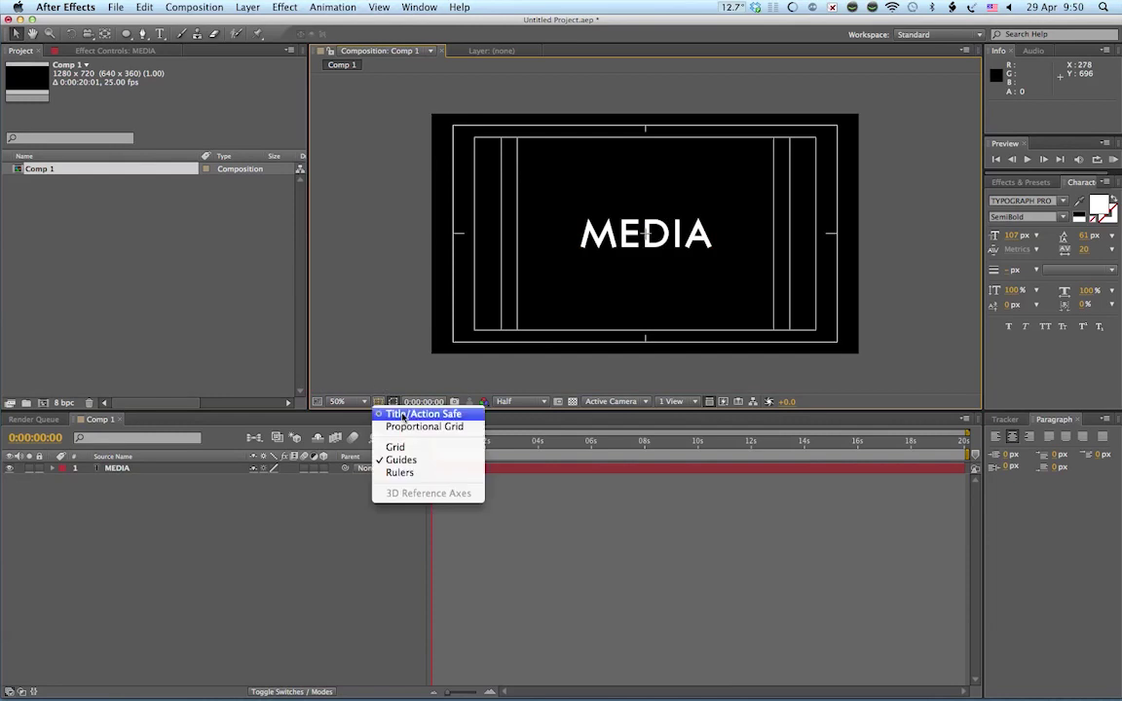
pyautogui.click(404, 417)
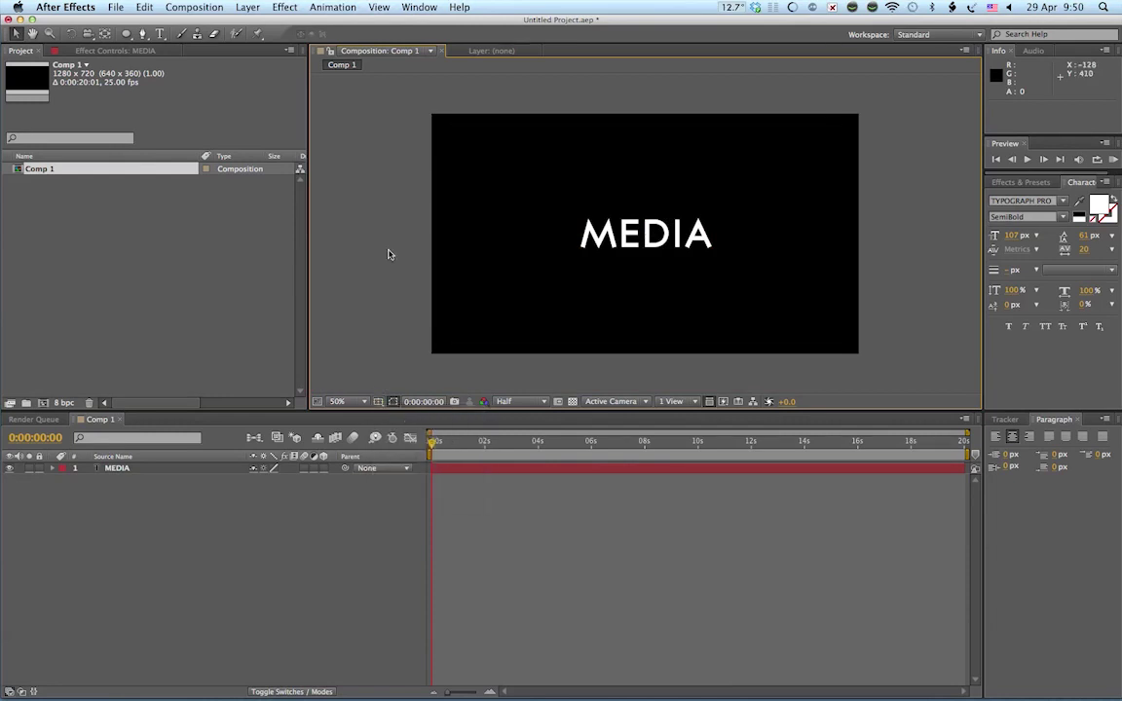
# Step: Select the MEDIA layer and set its paragraph alignment to centred
pyautogui.click(655, 240)
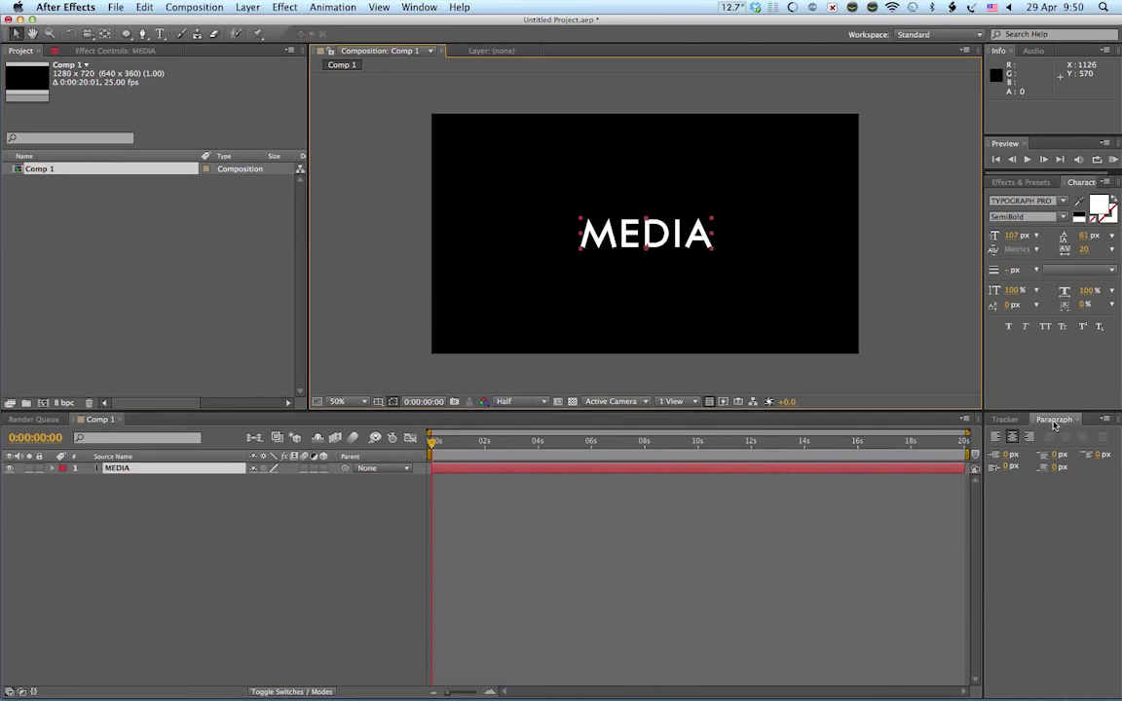
pyautogui.click(996, 438)
pyautogui.click(1014, 437)
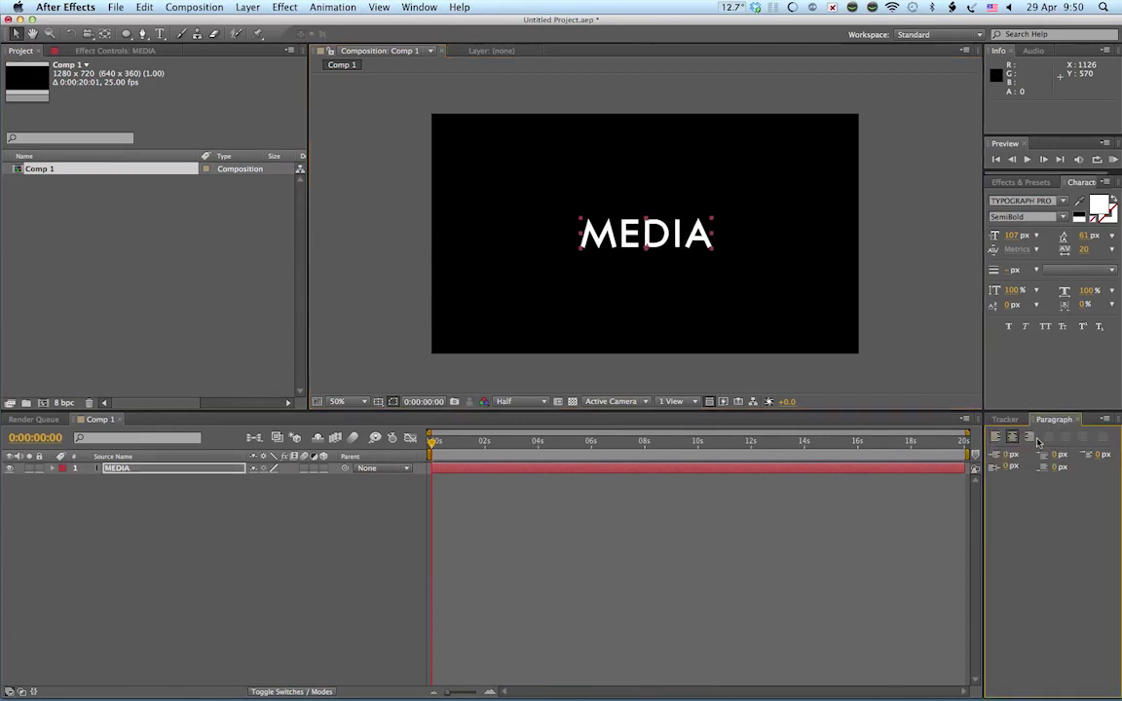
pyautogui.click(1029, 438)
pyautogui.click(1014, 439)
# Step: Restore the Character panel, shrink MEDIA's font from 107 px to 75 px, and reselect the layer
pyautogui.click(1044, 184)
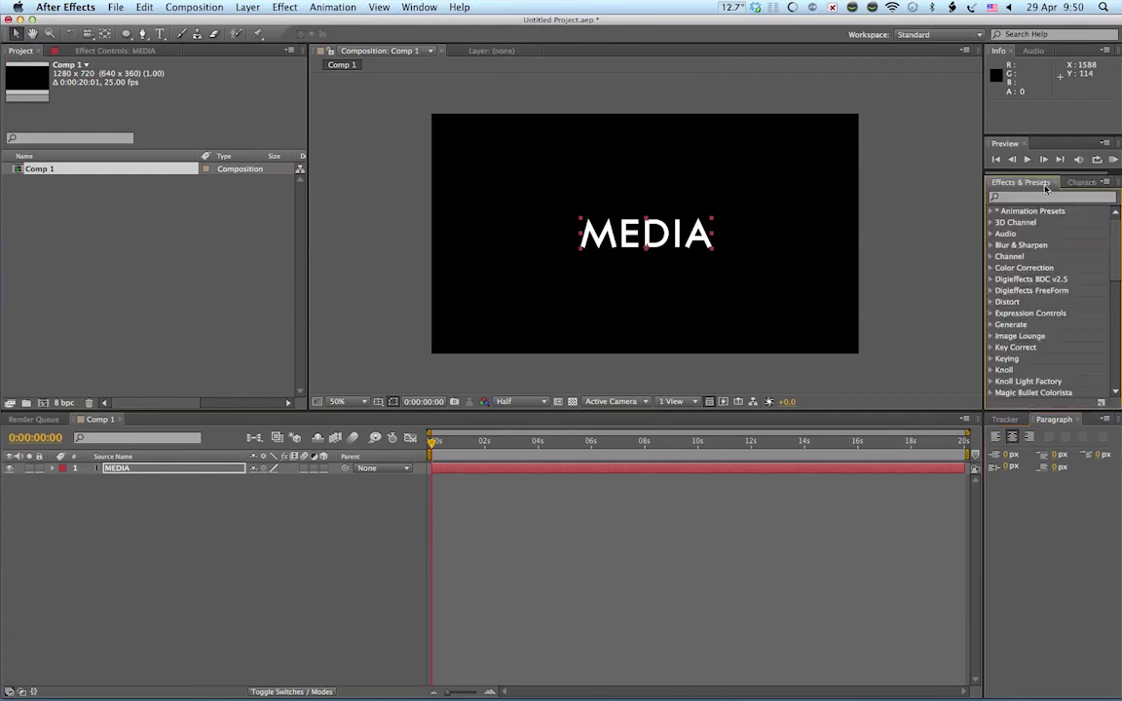
pyautogui.click(418, 7)
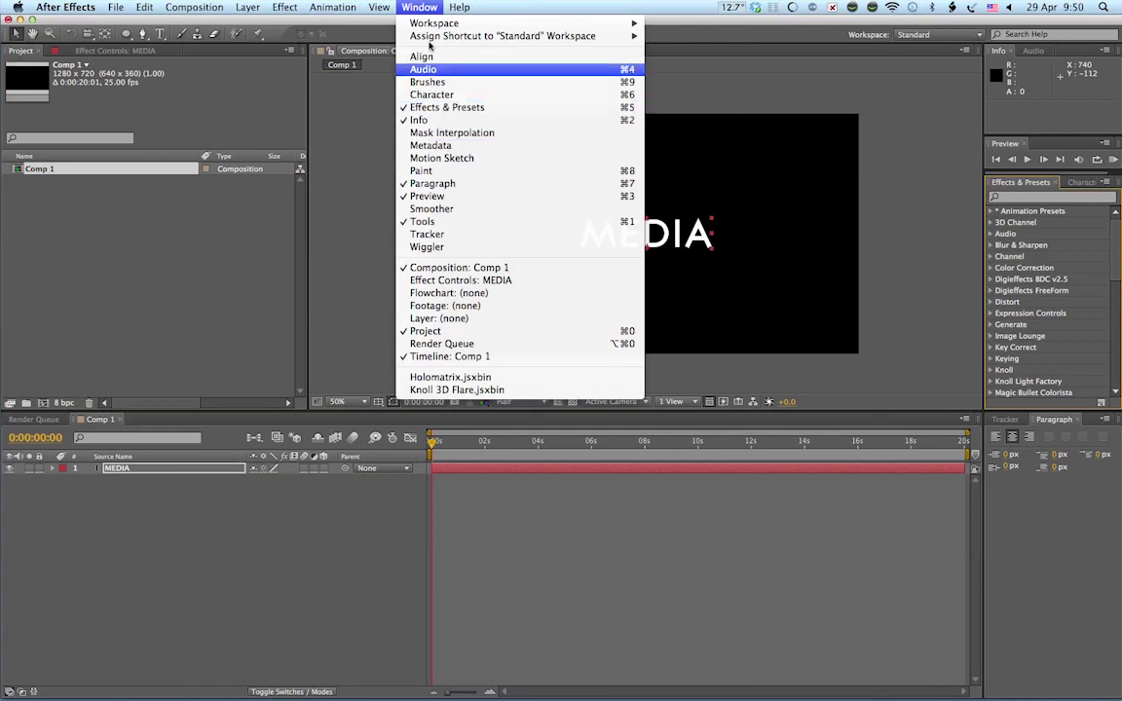
pyautogui.click(419, 7)
pyautogui.click(419, 6)
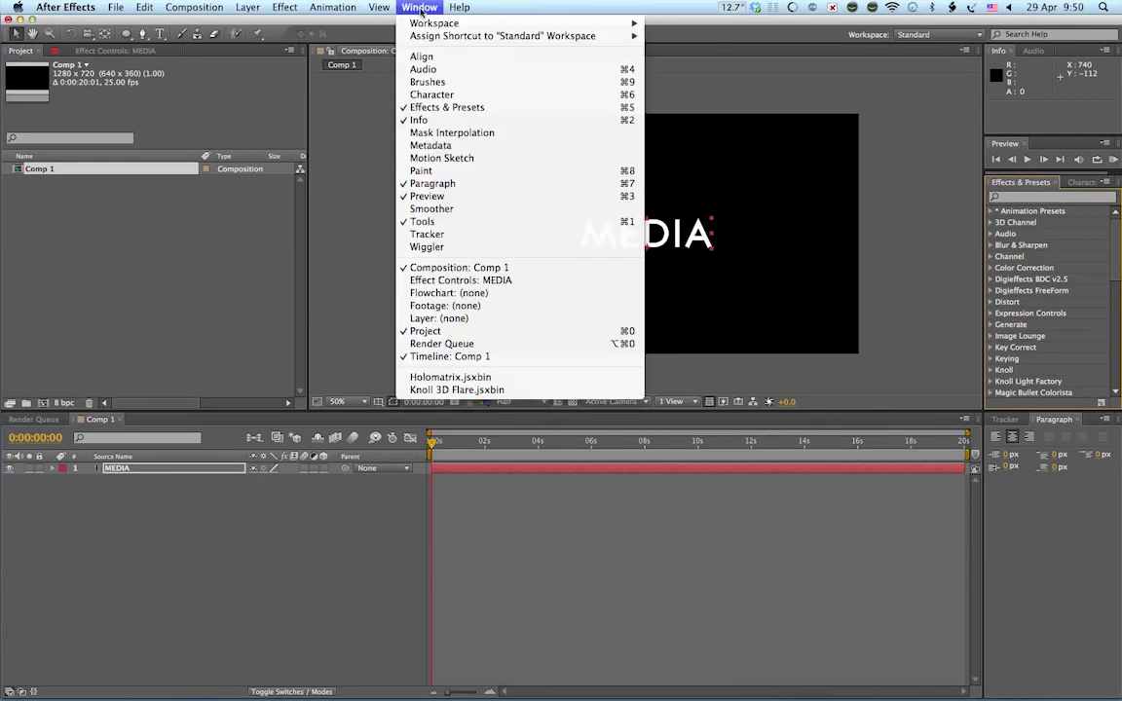
pyautogui.click(457, 98)
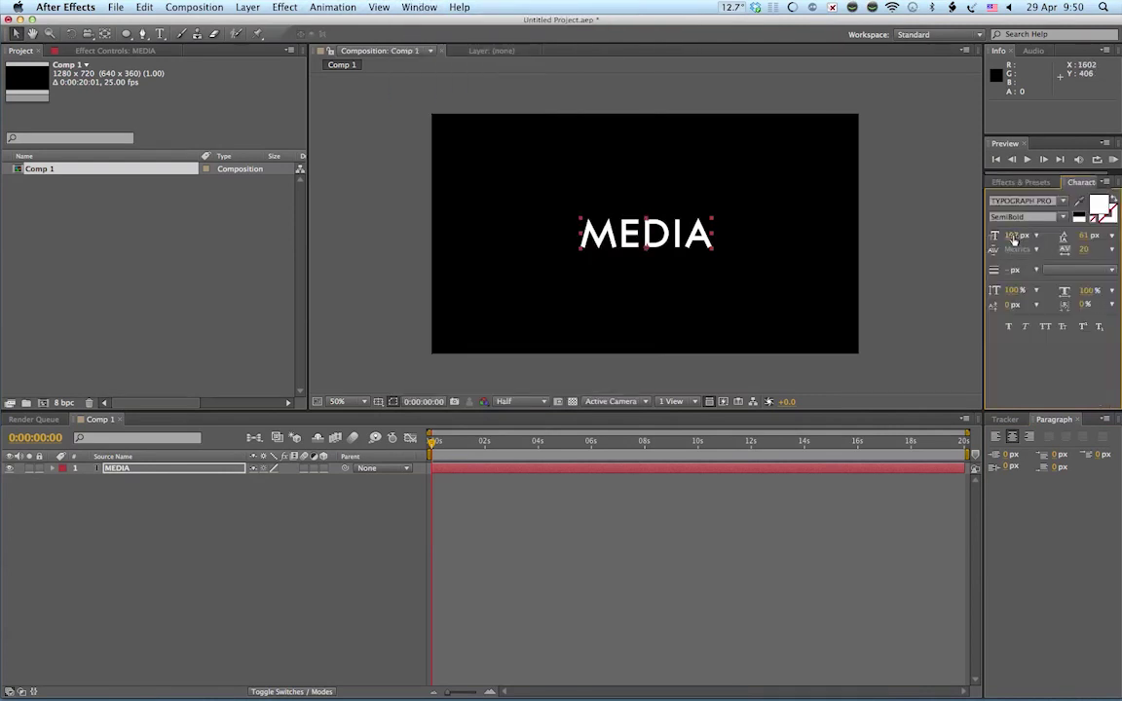
pyautogui.click(1013, 235)
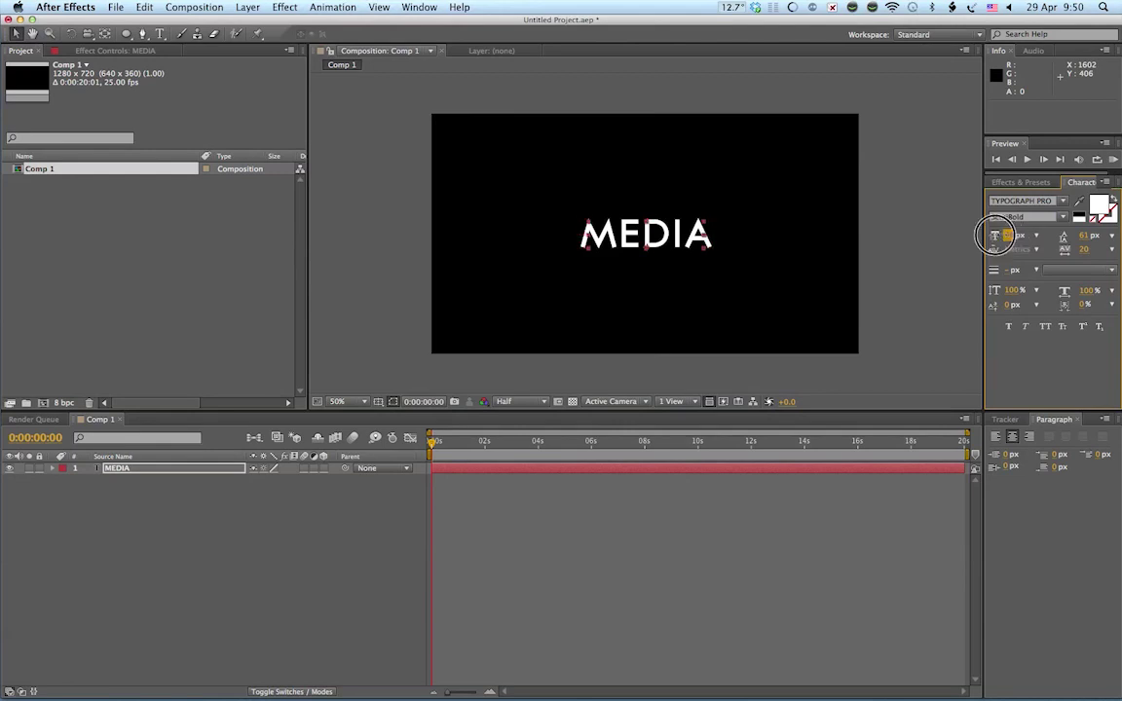
pyautogui.moveTo(991, 236); pyautogui.dragTo(991, 241)
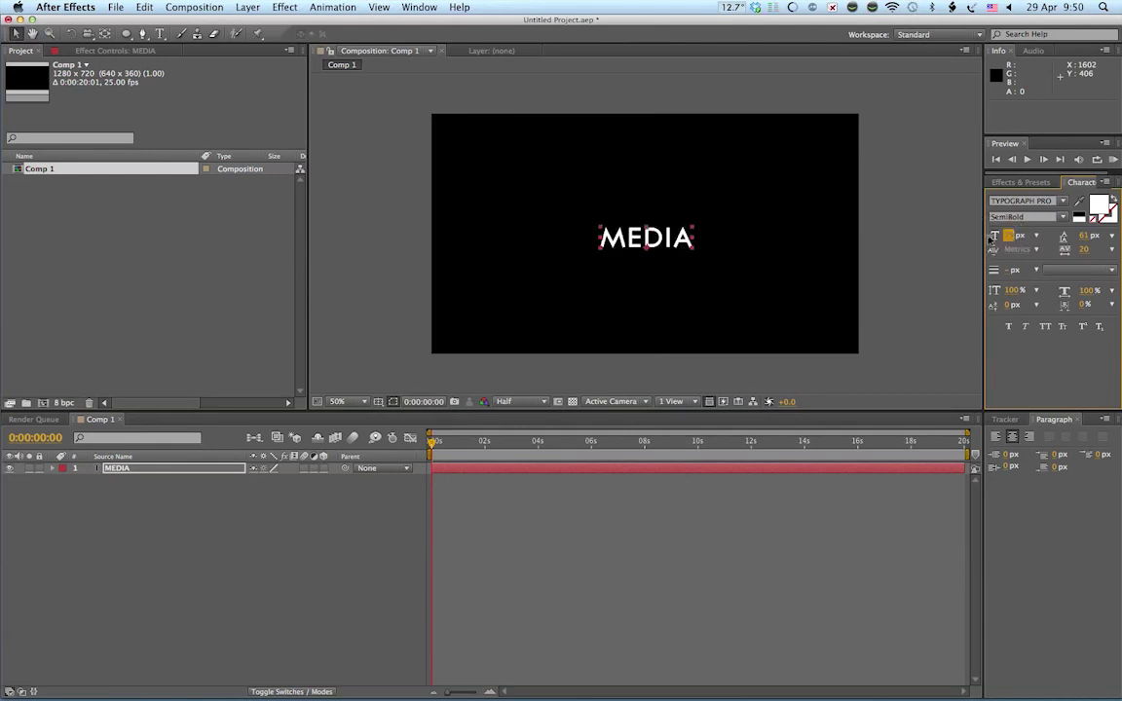
pyautogui.click(924, 239)
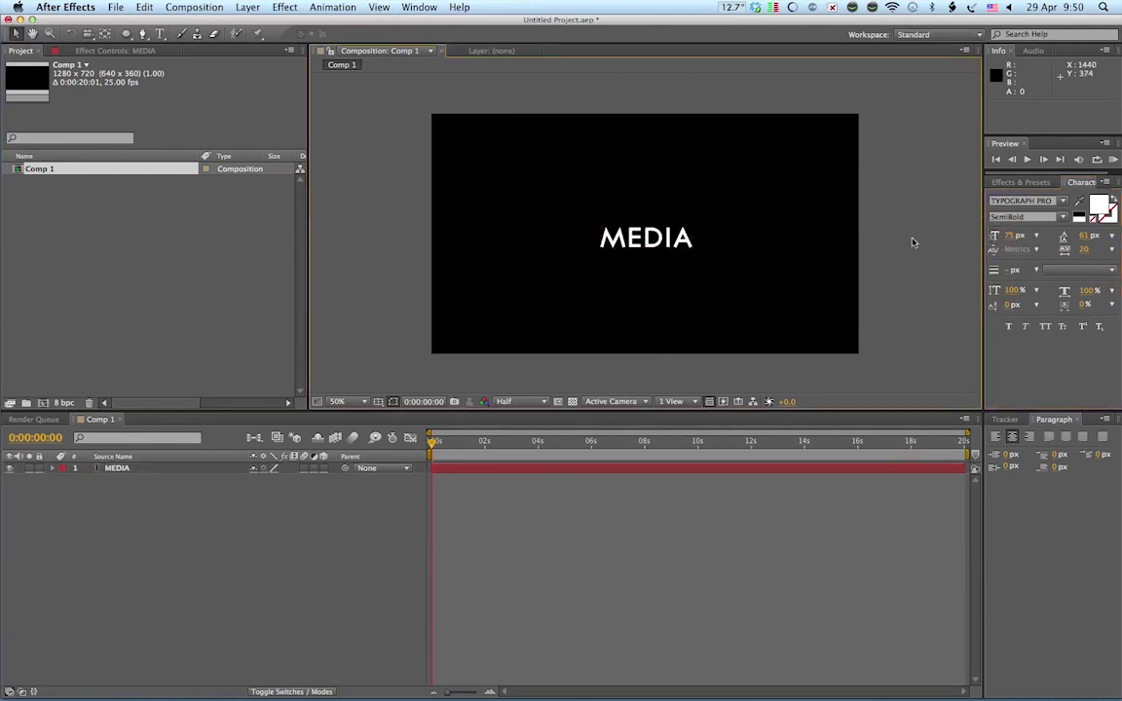
pyautogui.click(117, 471)
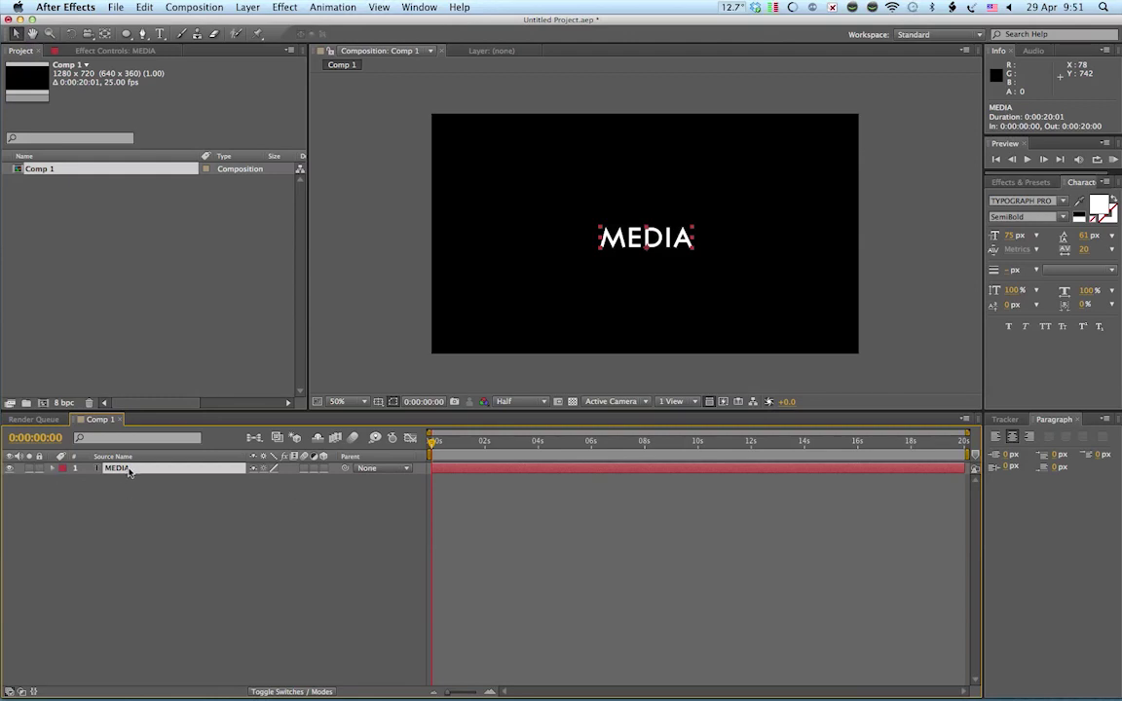
# Step: Expand MEDIA's Transform properties and set a Position keyframe at 0 s (644.0, 400.0)
pyautogui.click(53, 469)
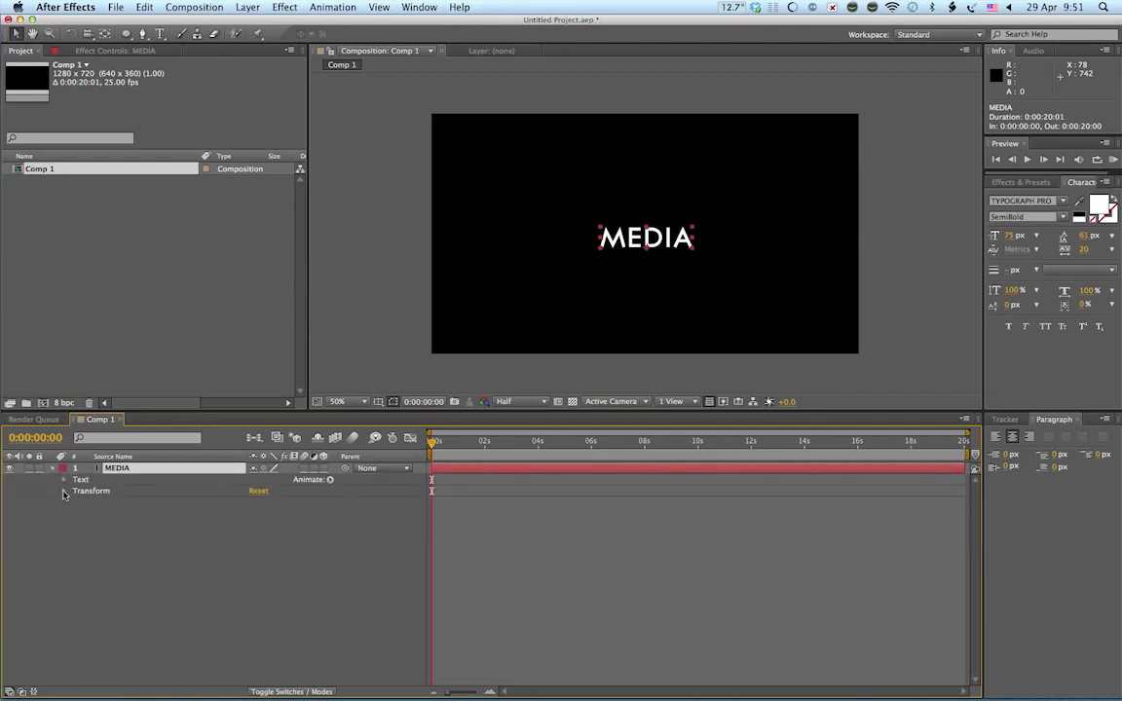
pyautogui.click(64, 491)
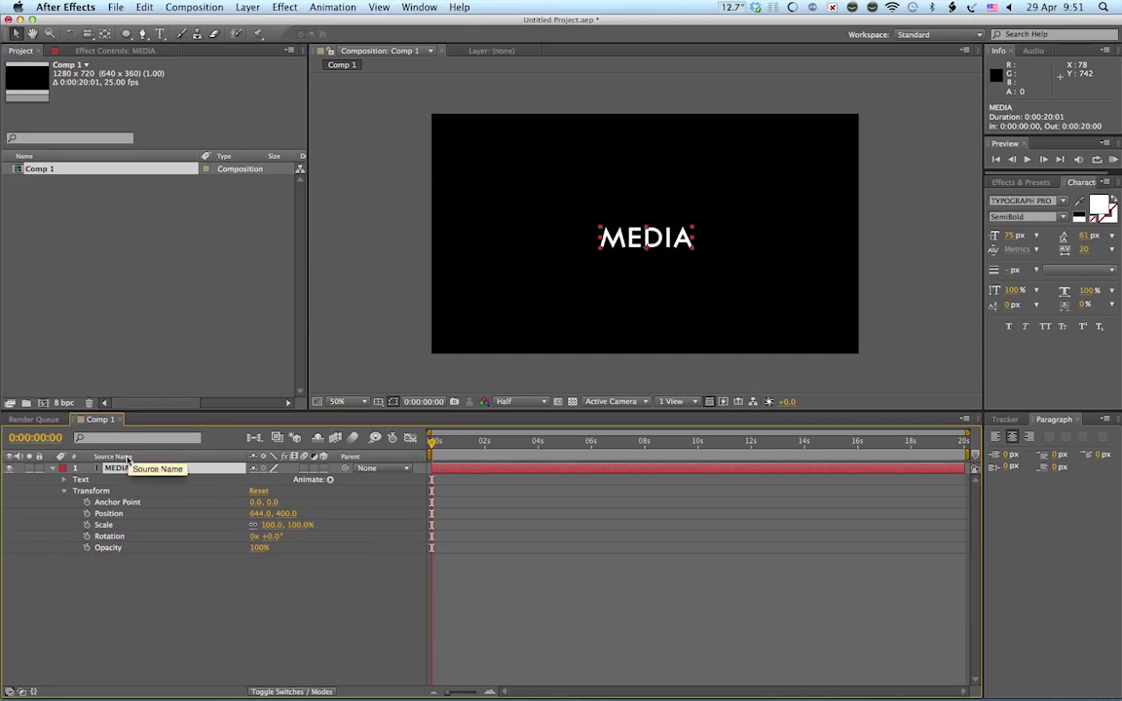
pyautogui.click(87, 514)
# Step: Try a move to the lower right at 0:00:01:20, preview it, then delete that keyframe
pyautogui.moveTo(461, 447)
pyautogui.mouseDown()
pyautogui.moveTo(491, 448)
pyautogui.moveTo(480, 448)
pyautogui.mouseUp()
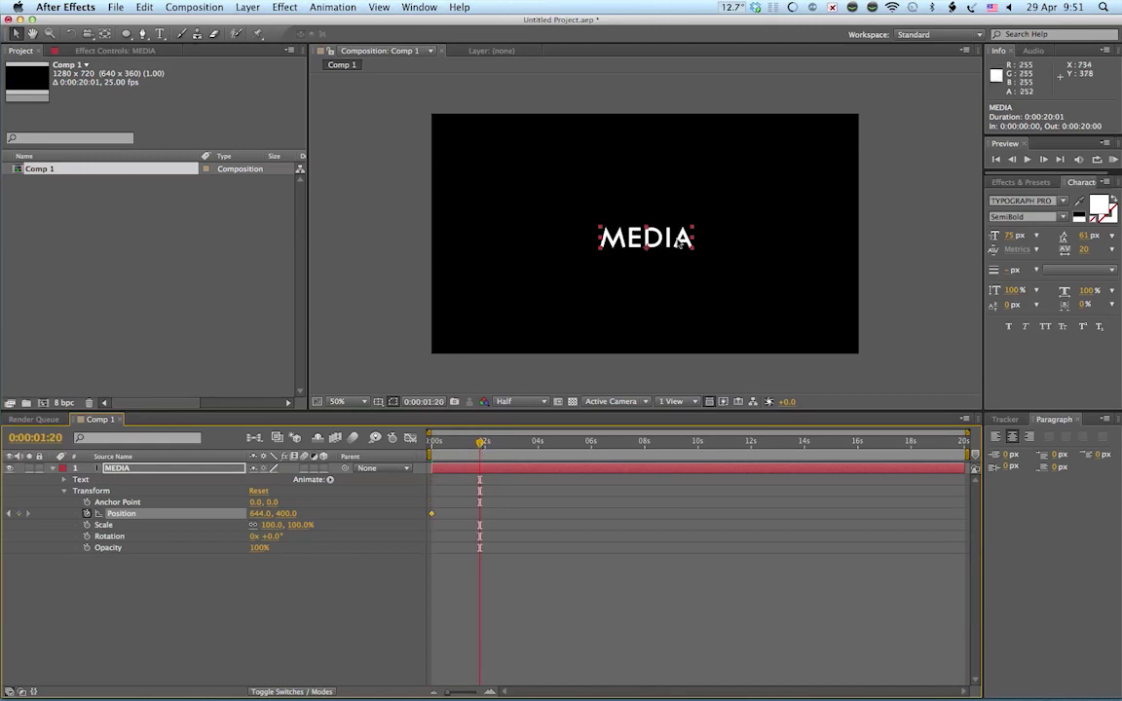
pyautogui.moveTo(675, 241); pyautogui.dragTo(911, 283)
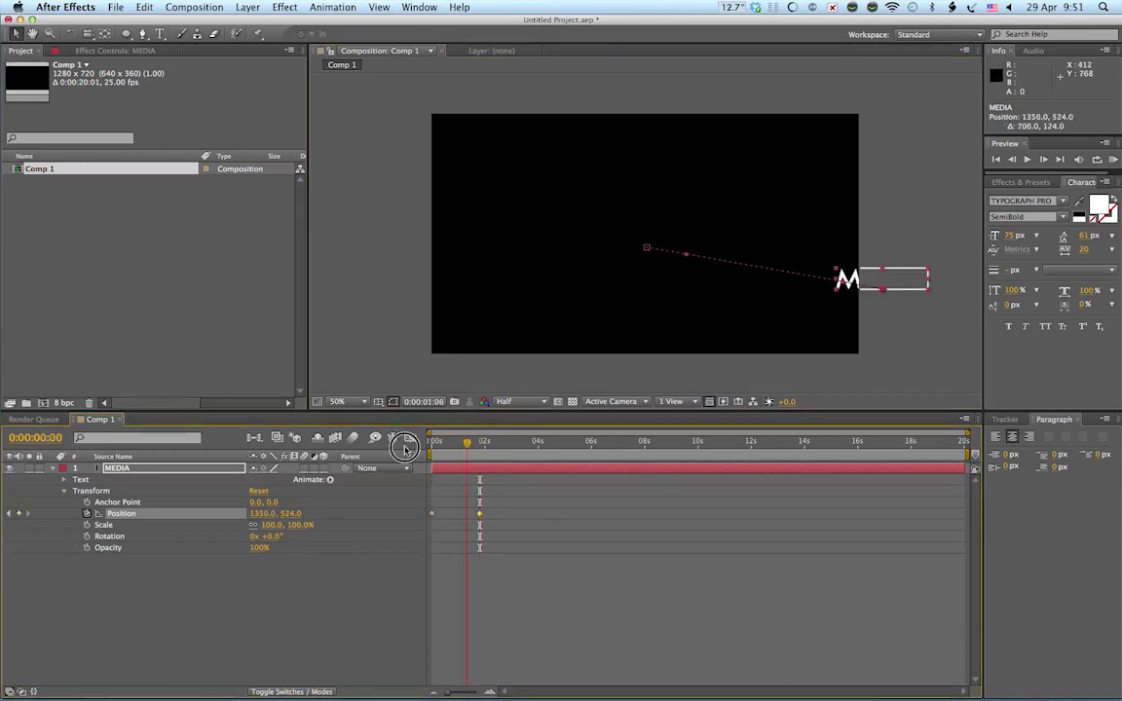
pyautogui.press('Home')
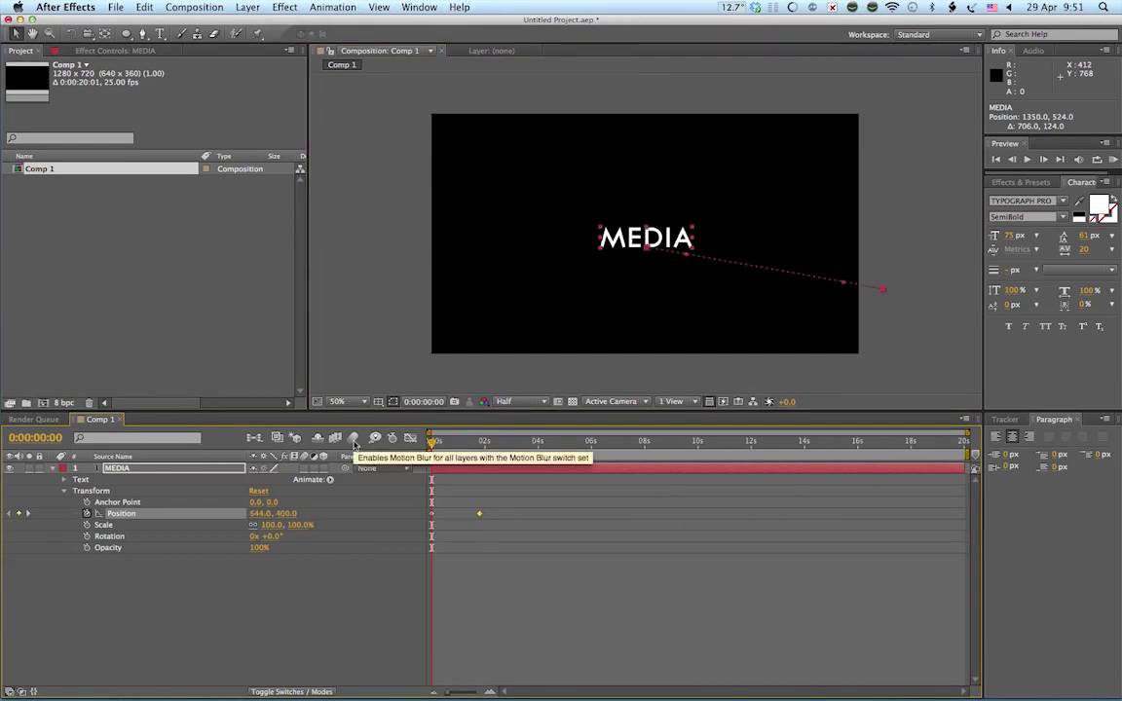
pyautogui.press('space')
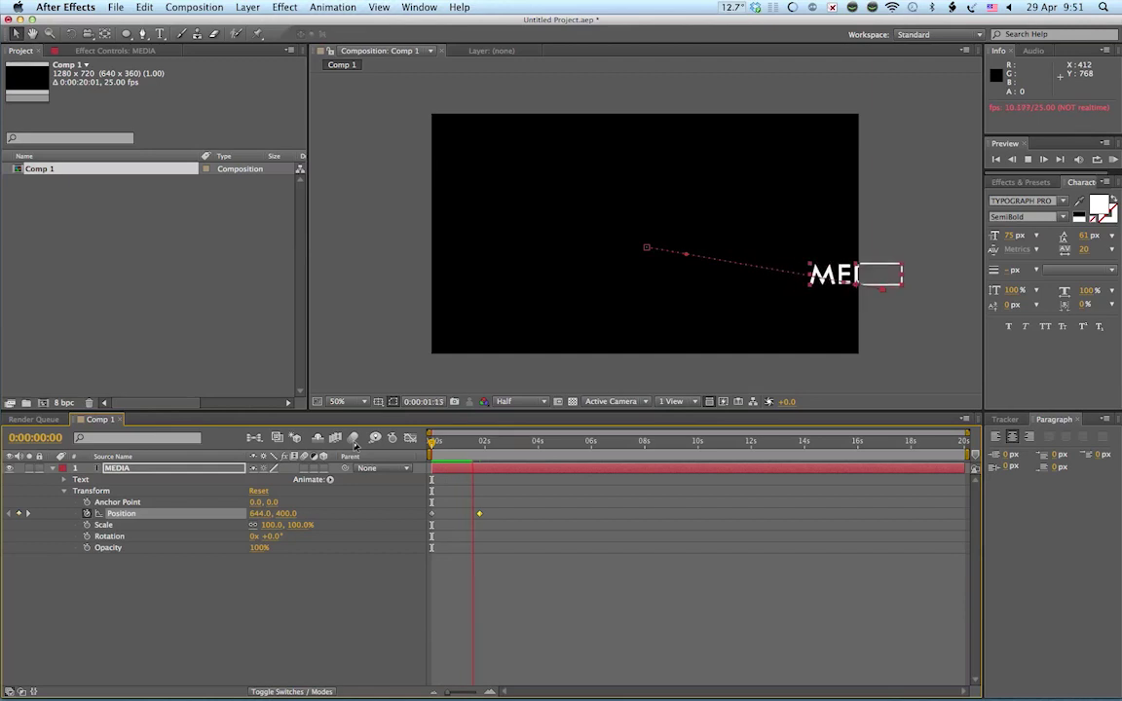
pyautogui.press('space')
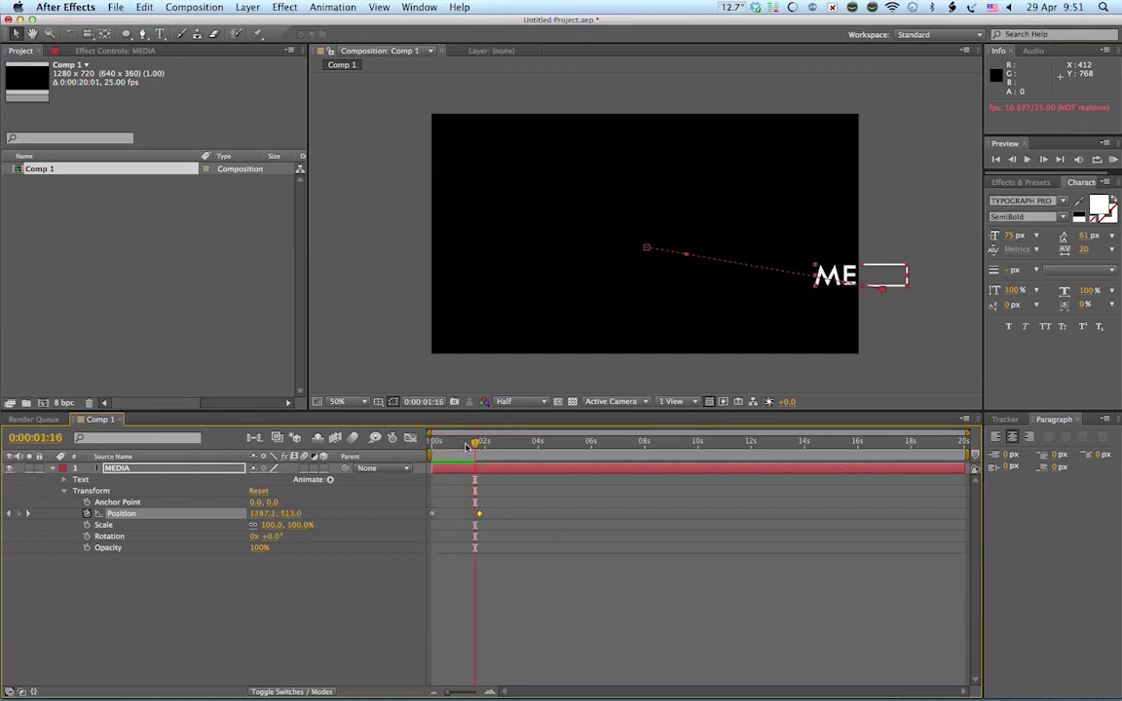
pyautogui.press('Home')
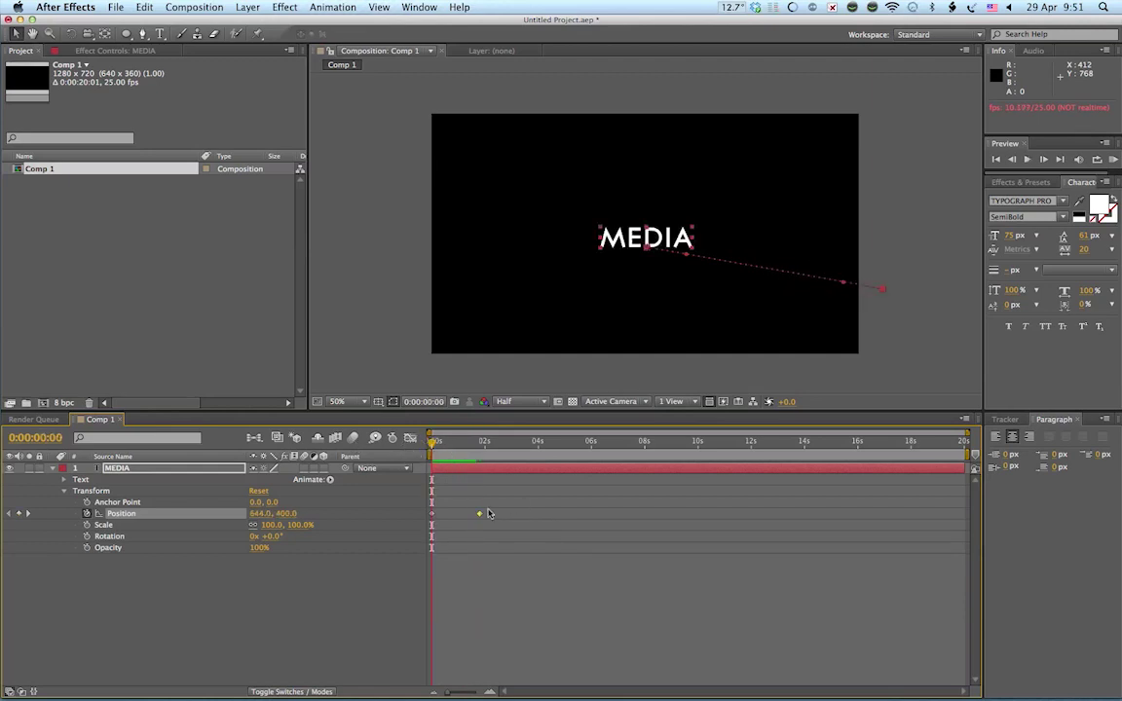
pyautogui.press('Delete')
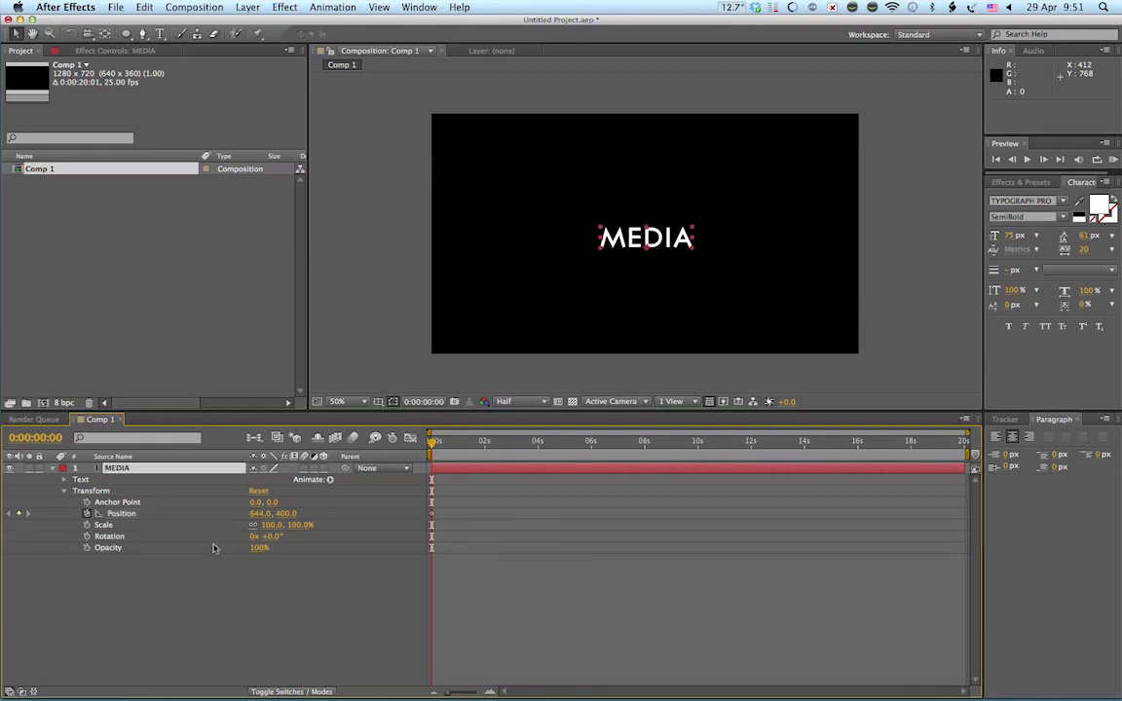
# Step: Key MEDIA's Scale at 100% at 0 s, scrub it to about 794% at 2 s, and preview
pyautogui.click(107, 513)
pyautogui.click(86, 525)
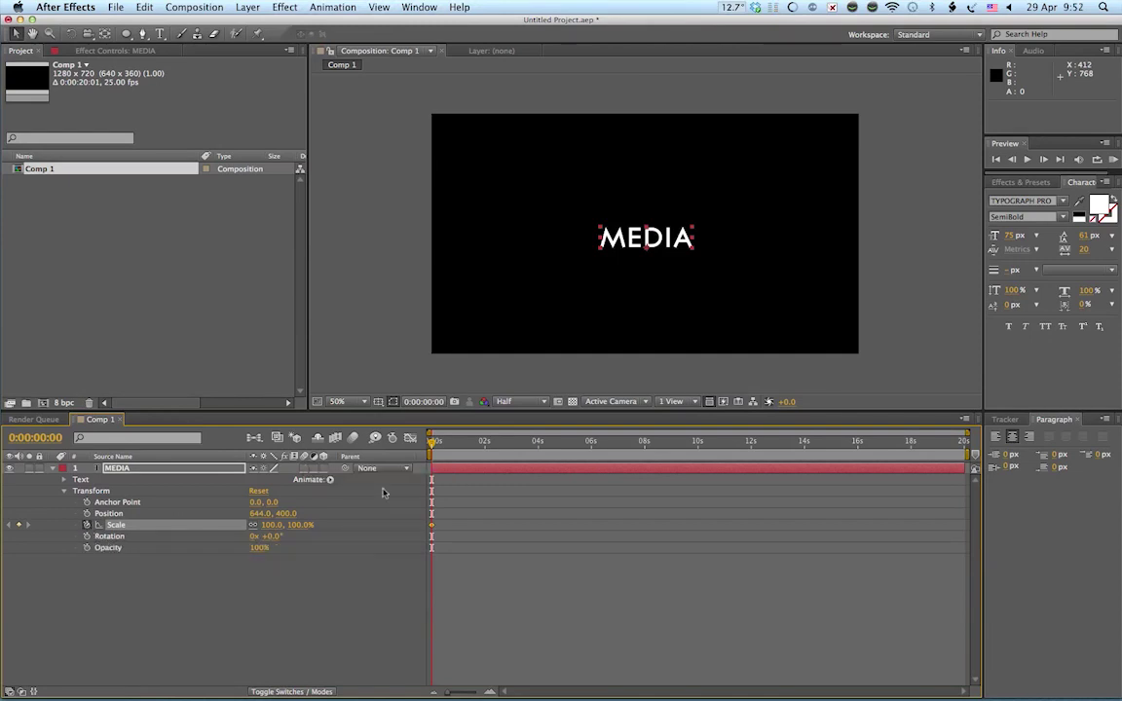
pyautogui.click(484, 442)
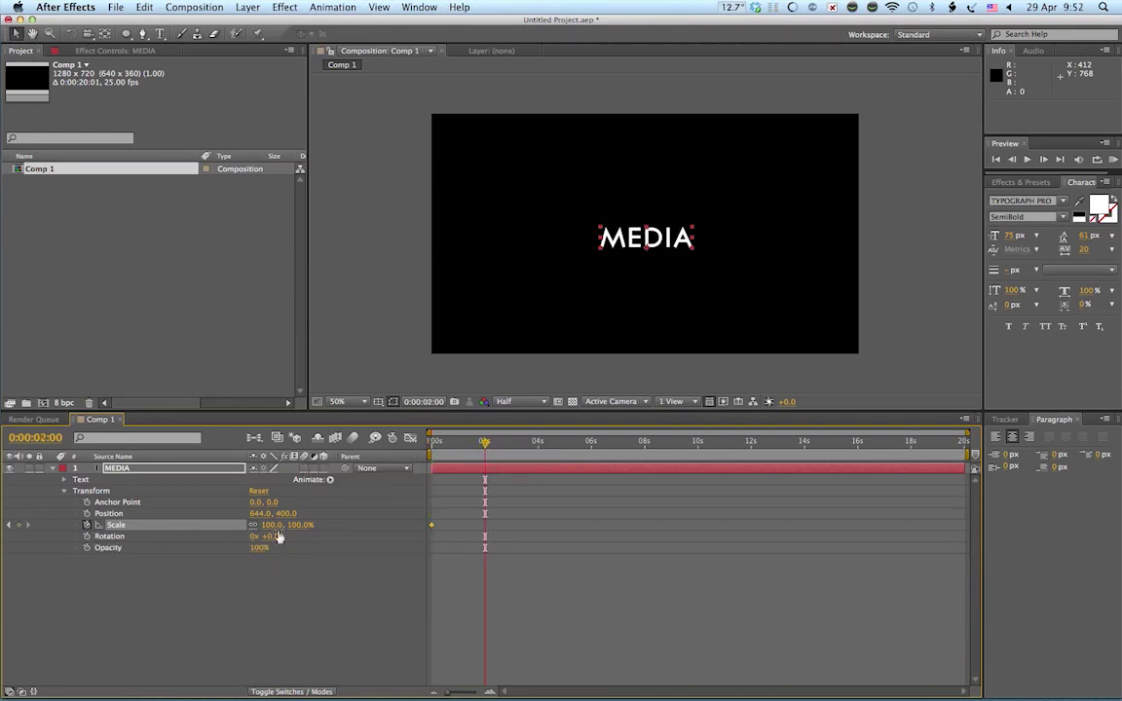
pyautogui.moveTo(273, 525); pyautogui.dragTo(651, 528)
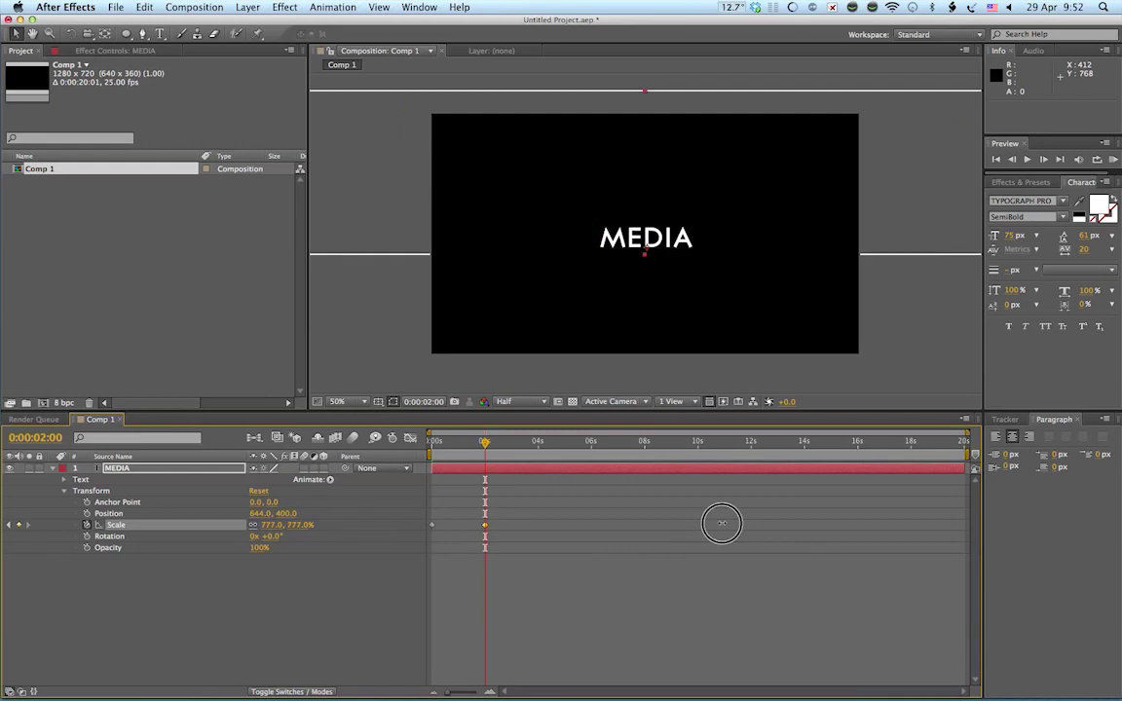
pyautogui.moveTo(484, 442); pyautogui.dragTo(434, 443)
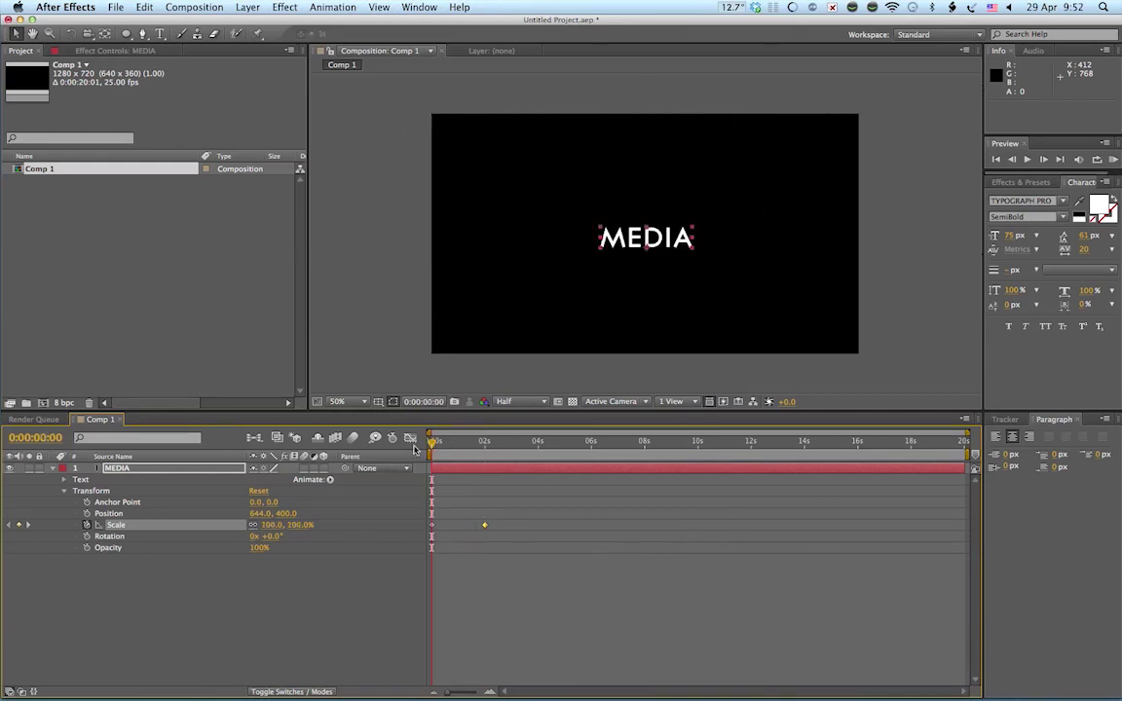
pyautogui.press('space')
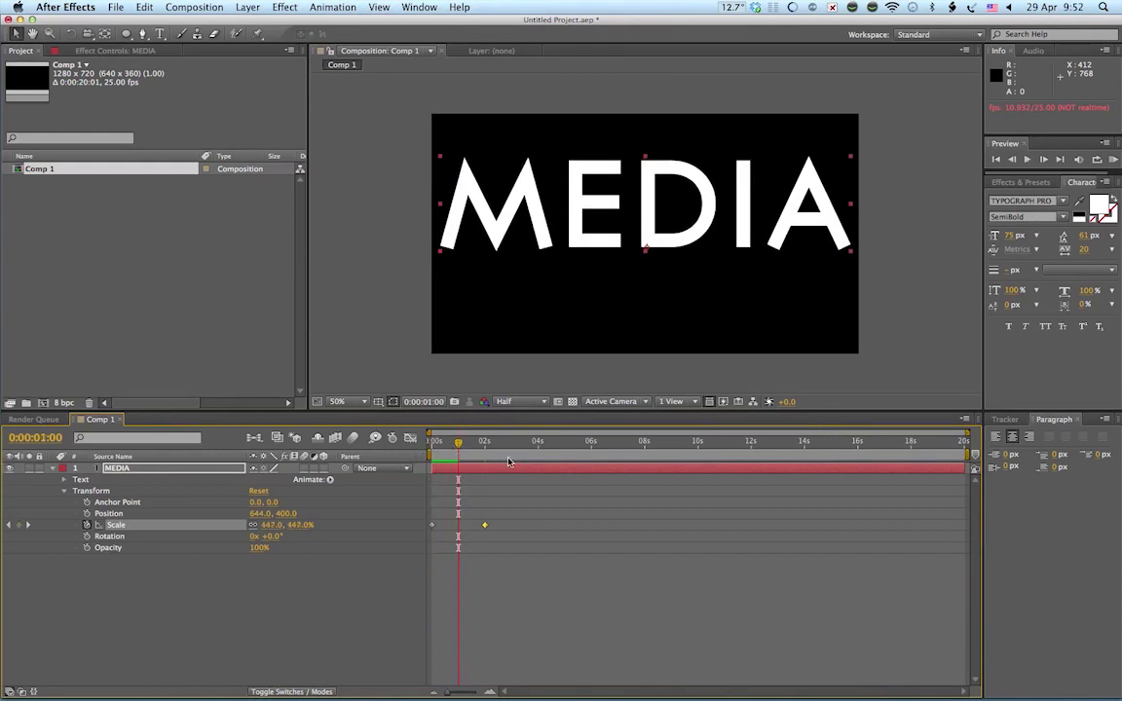
pyautogui.press('space')
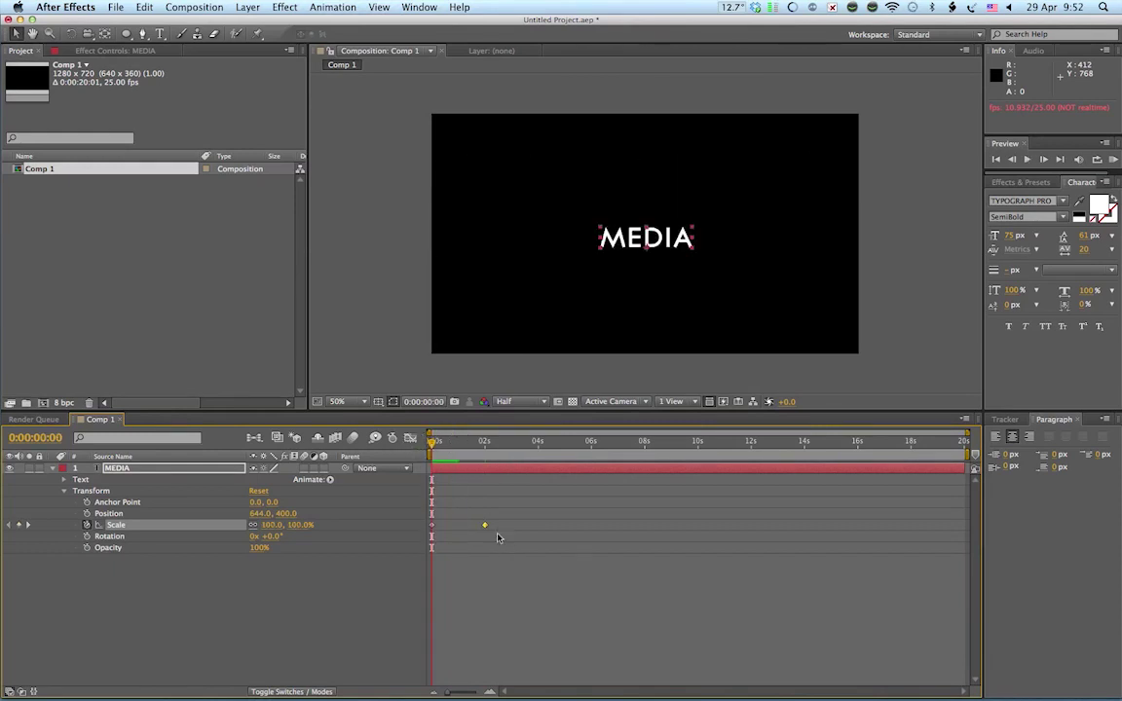
pyautogui.moveTo(434, 443)
pyautogui.mouseDown()
pyautogui.moveTo(472, 443)
pyautogui.moveTo(452, 443)
pyautogui.mouseUp()
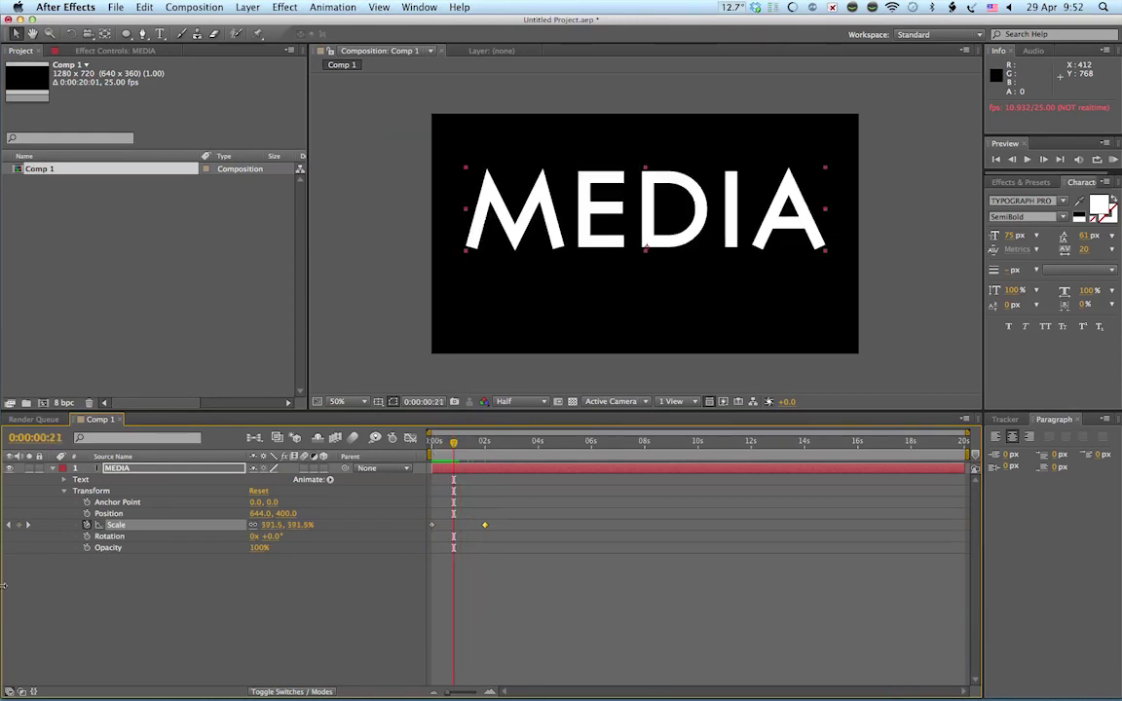
# Step: Add a trial Rotation animation taking MEDIA to 53° just after 2 s
pyautogui.click(87, 537)
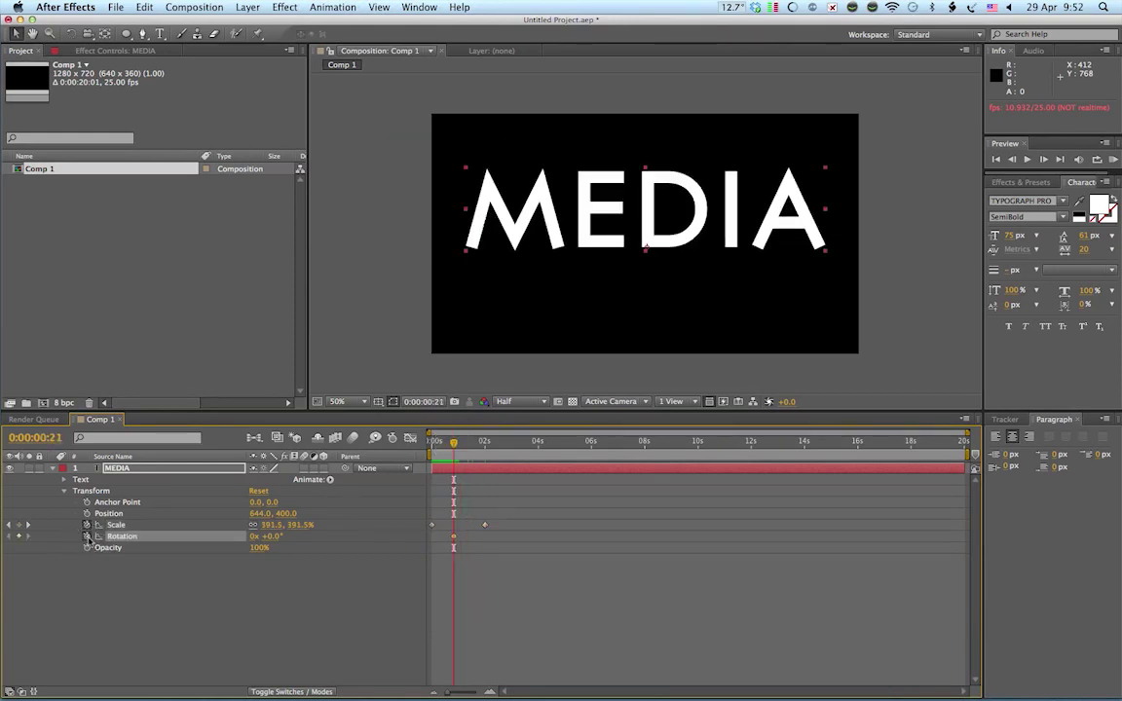
pyautogui.click(485, 443)
pyautogui.moveTo(272, 539); pyautogui.dragTo(303, 535)
pyautogui.click(461, 580)
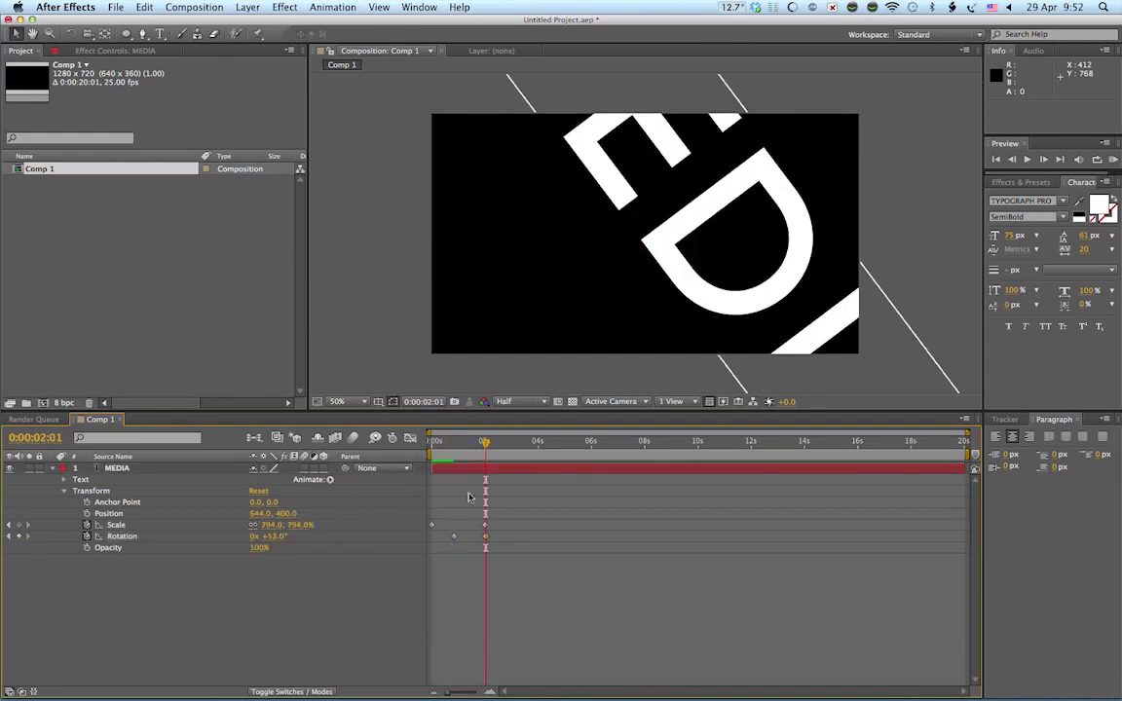
# Step: Preview, then delete the Scale and Rotation keyframes, leaving MEDIA at 100% and 0°
pyautogui.press('Home')
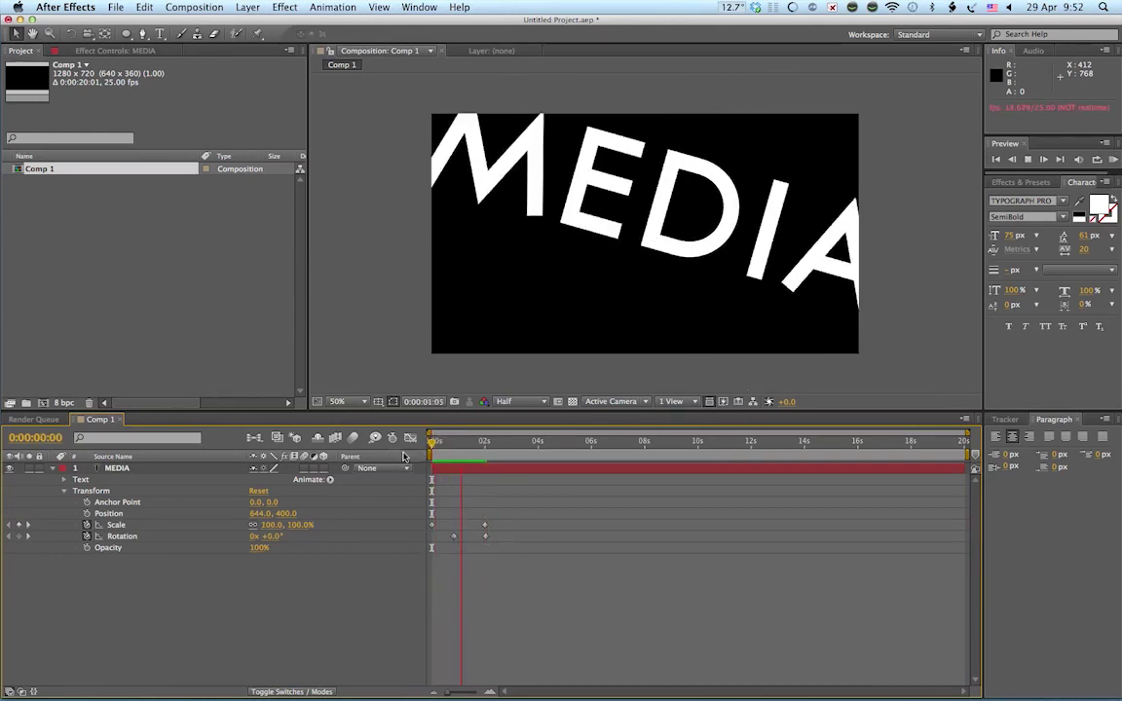
pyautogui.click(440, 446)
pyautogui.click(443, 448)
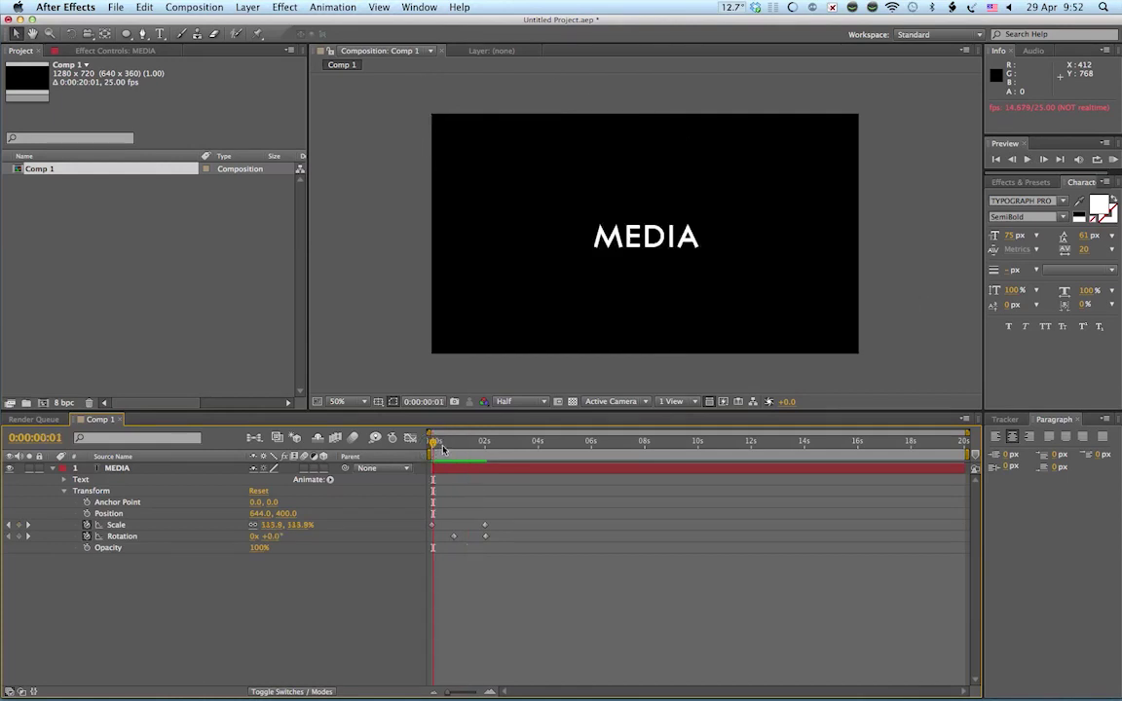
pyautogui.press('Home')
pyautogui.moveTo(514, 572); pyautogui.dragTo(446, 513)
pyautogui.press('Delete')
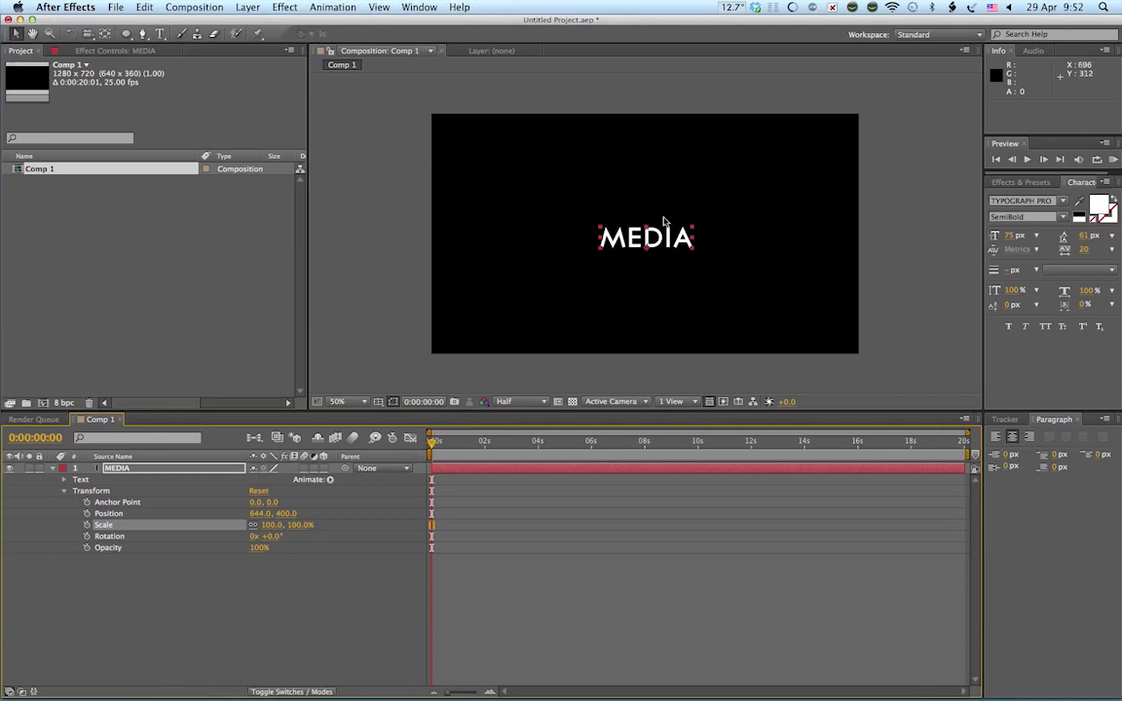
# Step: Zoom the timeline to 0–6 s and set a MEDIA Position keyframe at 0:00:00:13
pyautogui.click(447, 694)
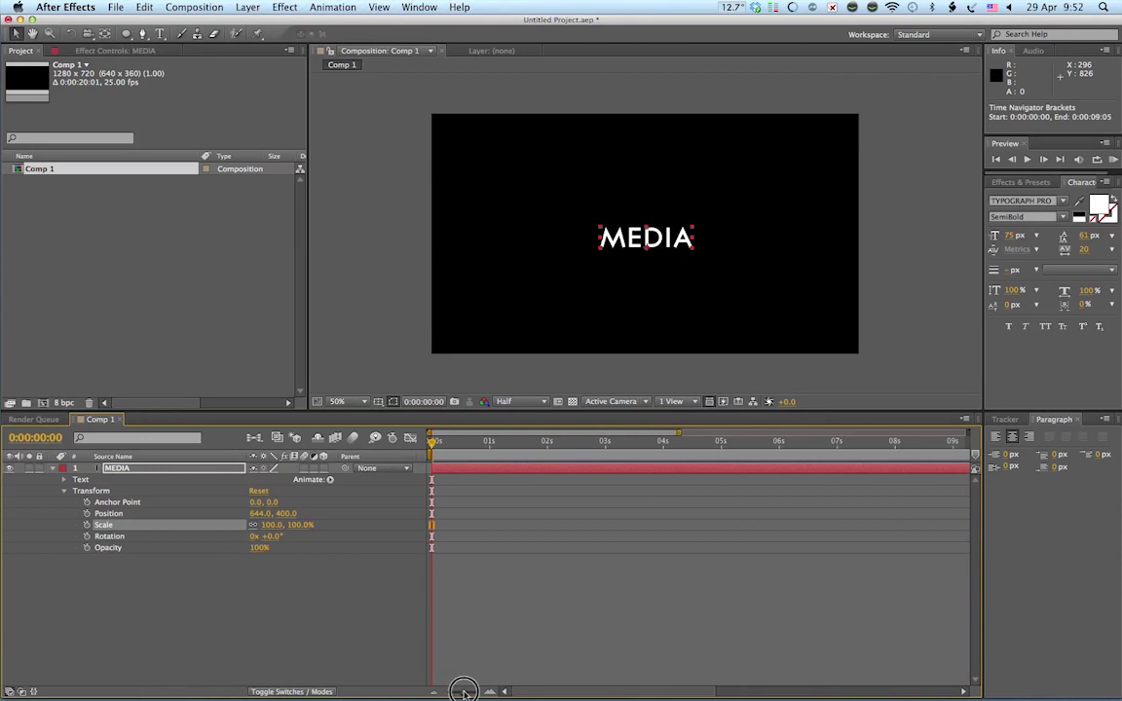
pyautogui.moveTo(447, 694); pyautogui.dragTo(467, 694)
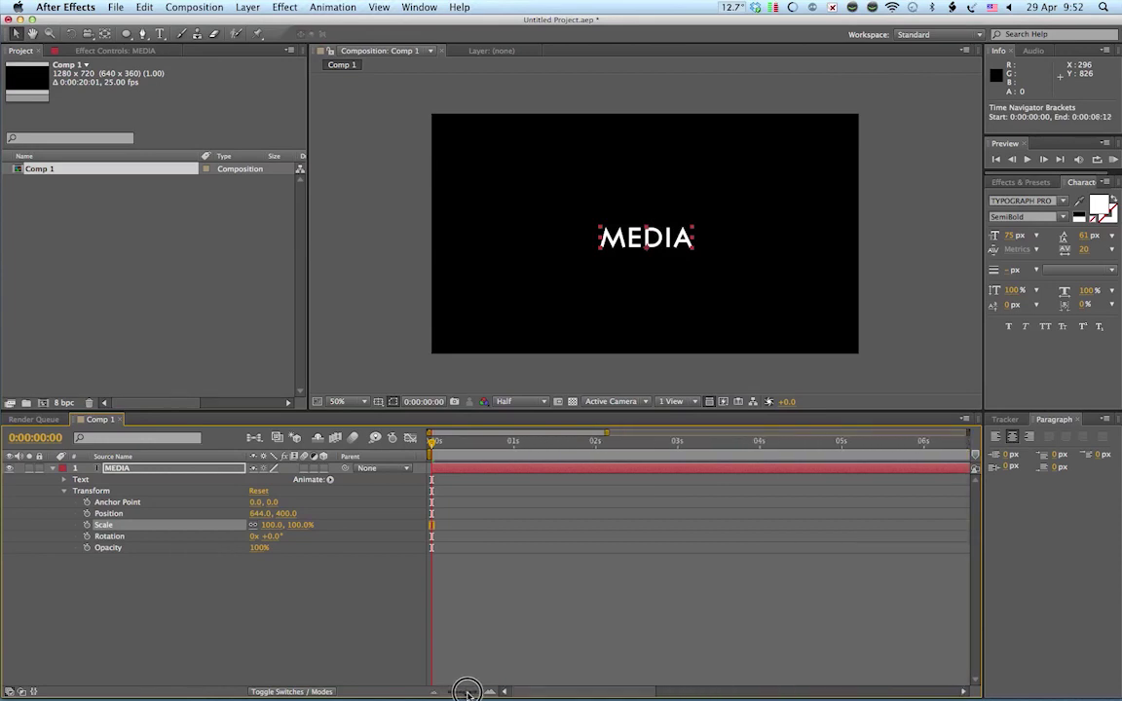
pyautogui.click(474, 446)
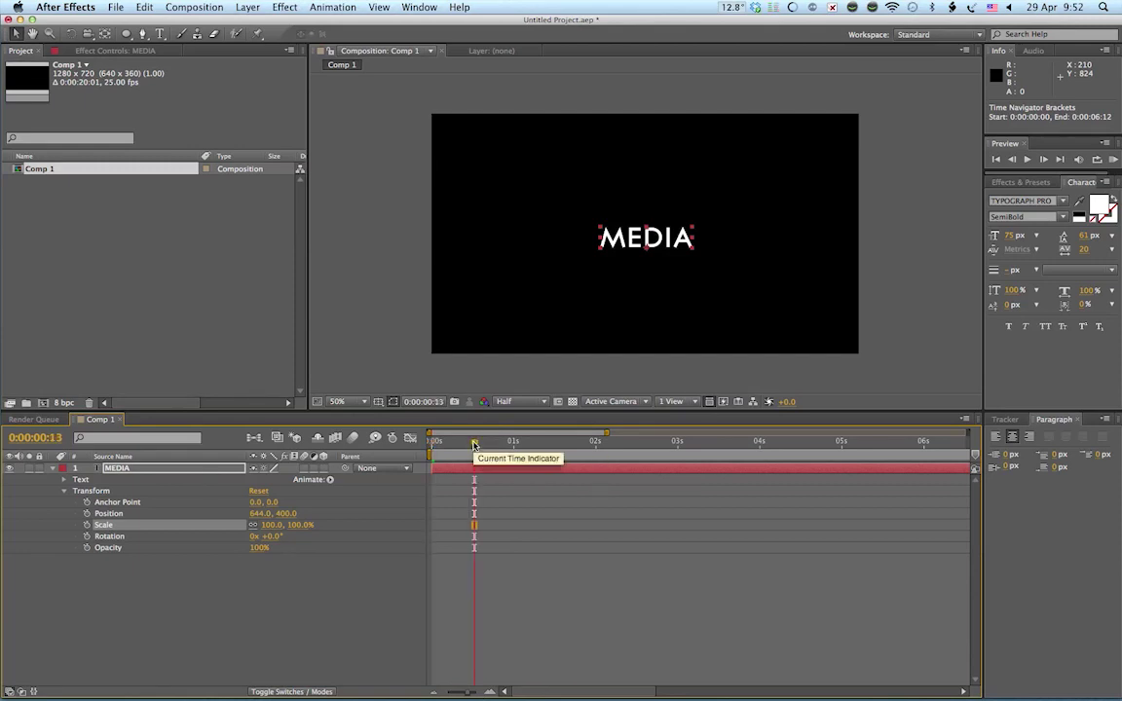
pyautogui.click(87, 514)
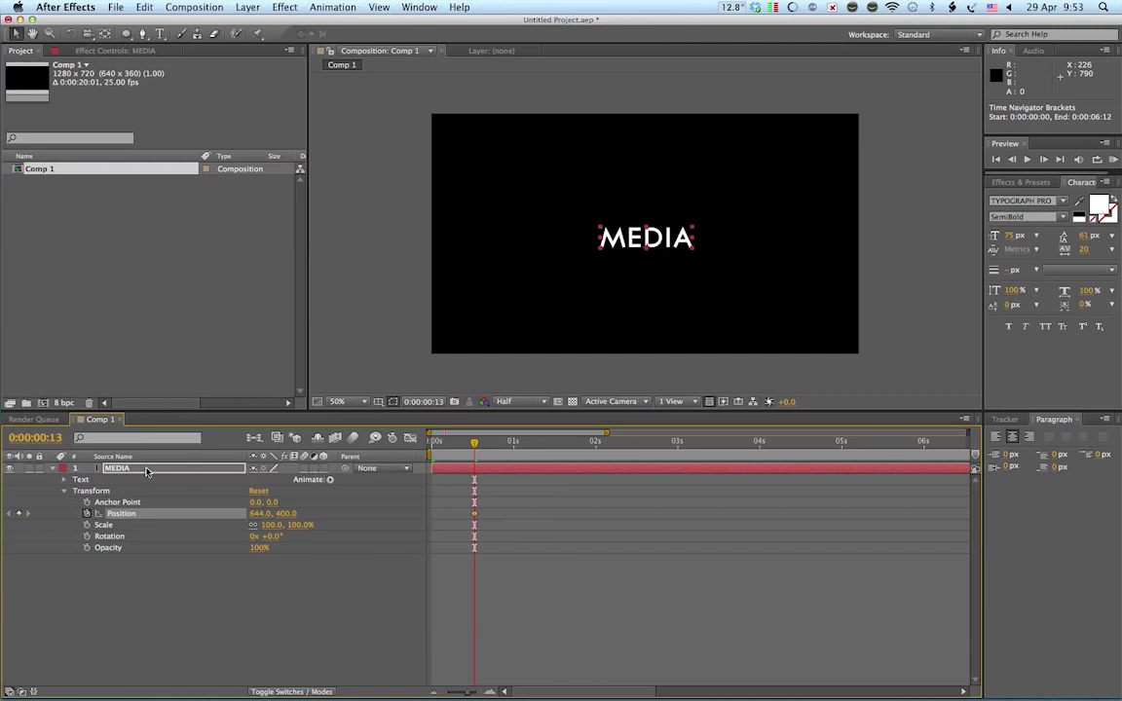
# Step: Move MEDIA to X 810, Y 558 (trying Z 805 in 3D), then make it 2D again
pyautogui.click(325, 469)
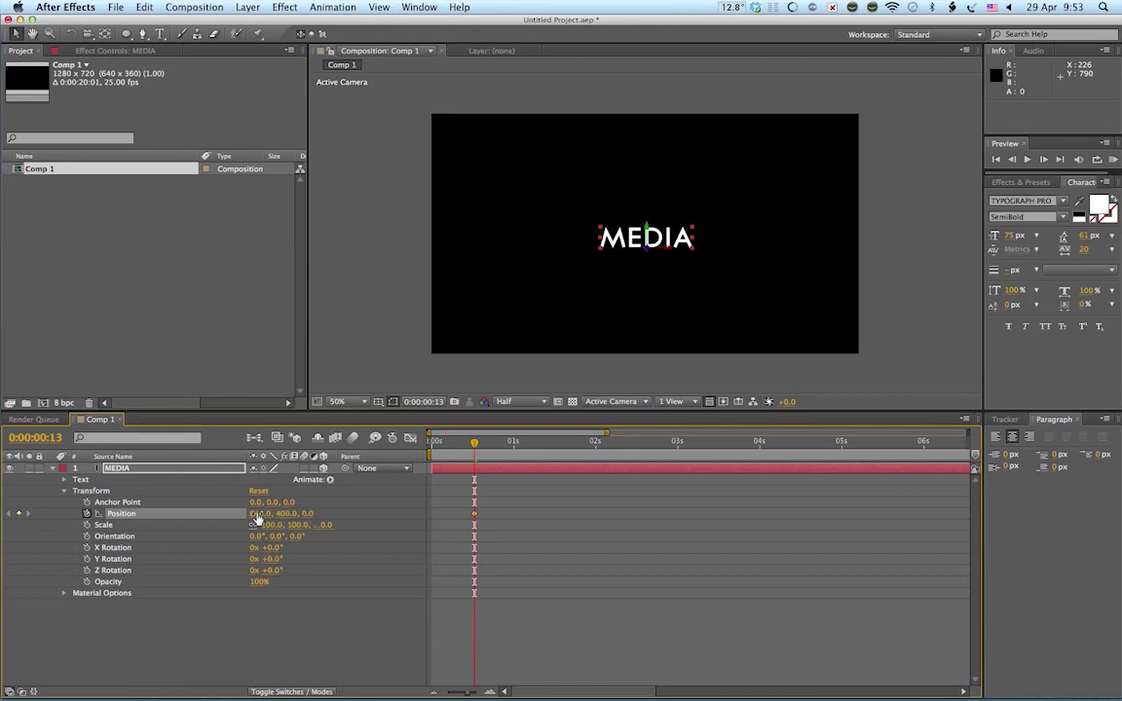
pyautogui.moveTo(256, 516); pyautogui.dragTo(370, 519)
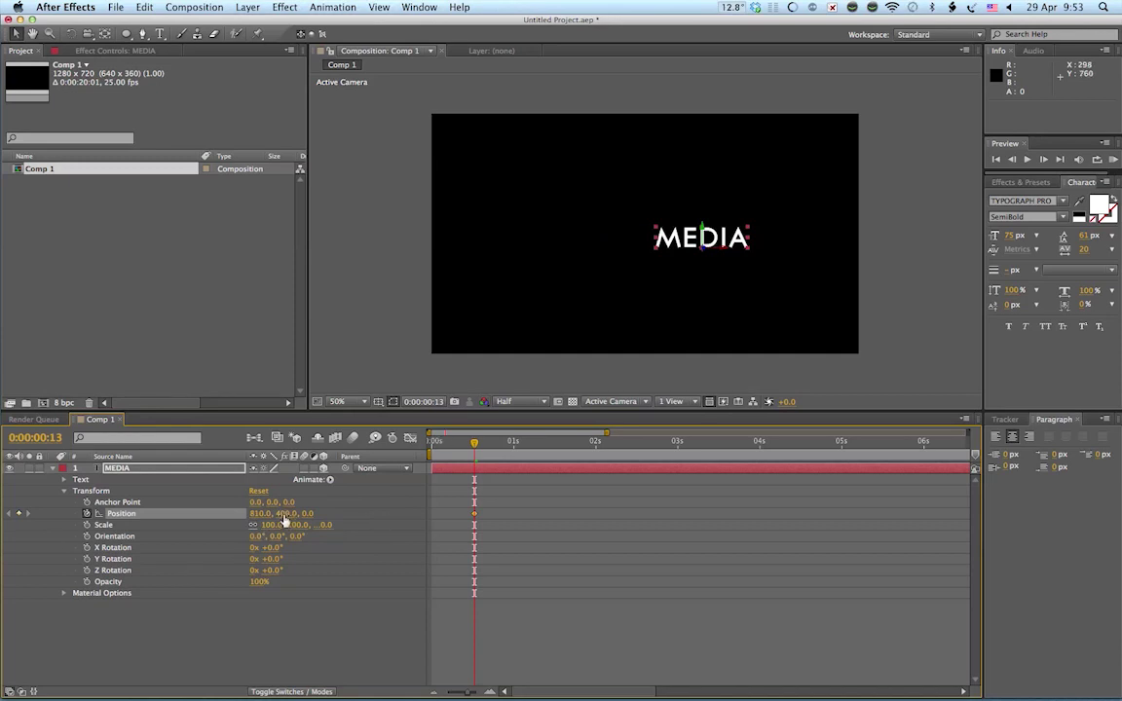
pyautogui.moveTo(283, 519); pyautogui.dragTo(378, 530)
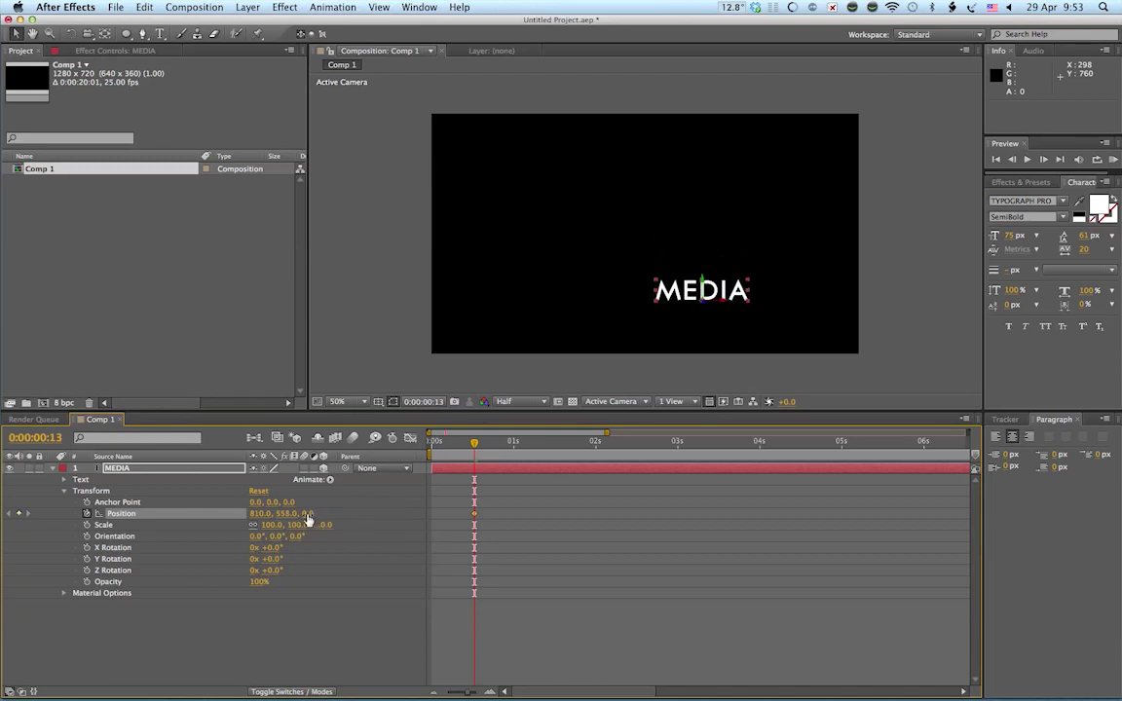
pyautogui.moveTo(308, 521); pyautogui.dragTo(886, 556)
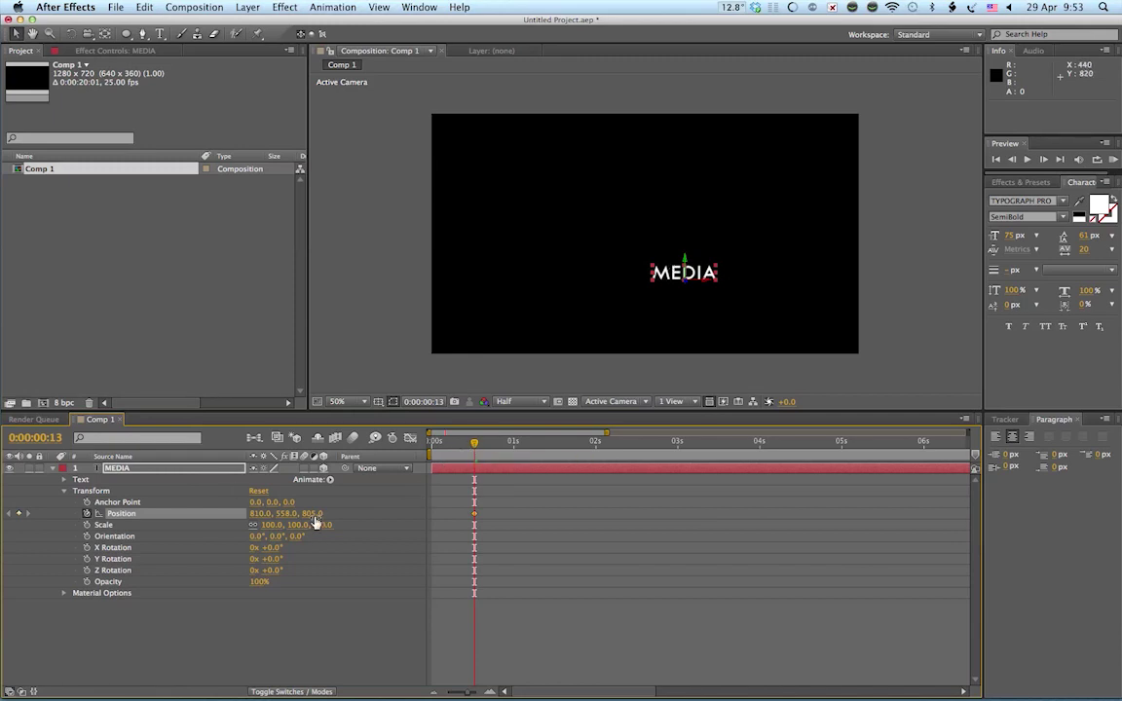
pyautogui.click(324, 470)
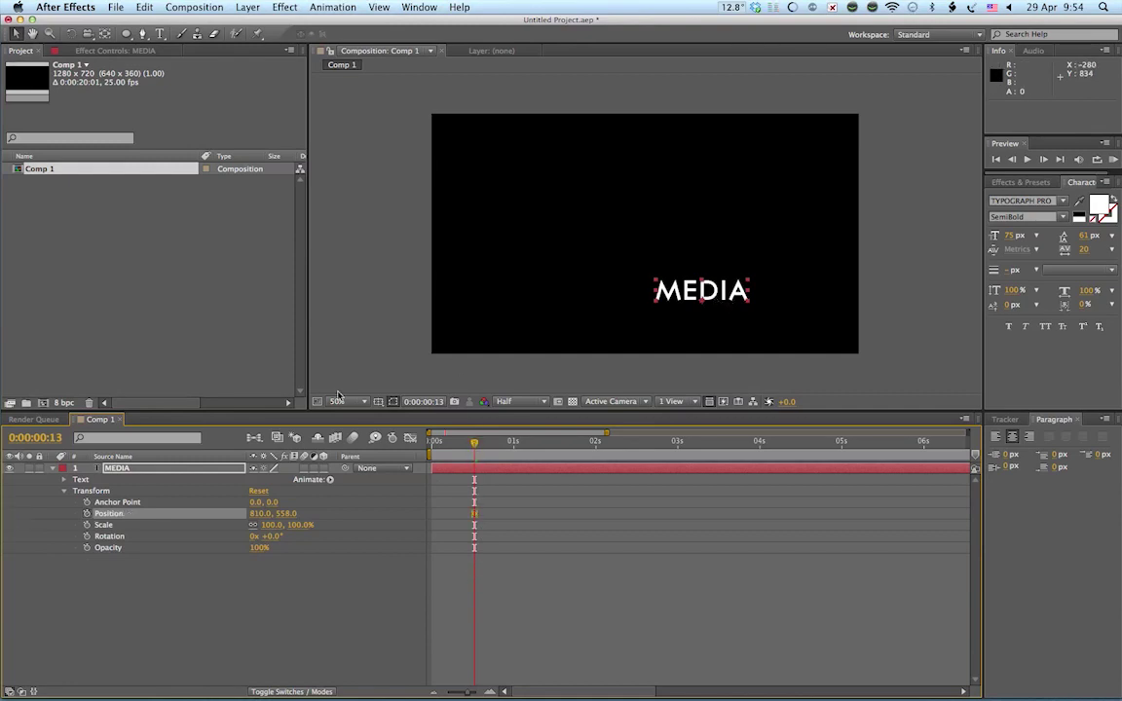
# Step: Show the title/action safe guides and drag the MEDIA title to the frame centre
pyautogui.click(378, 401)
pyautogui.press('Return')
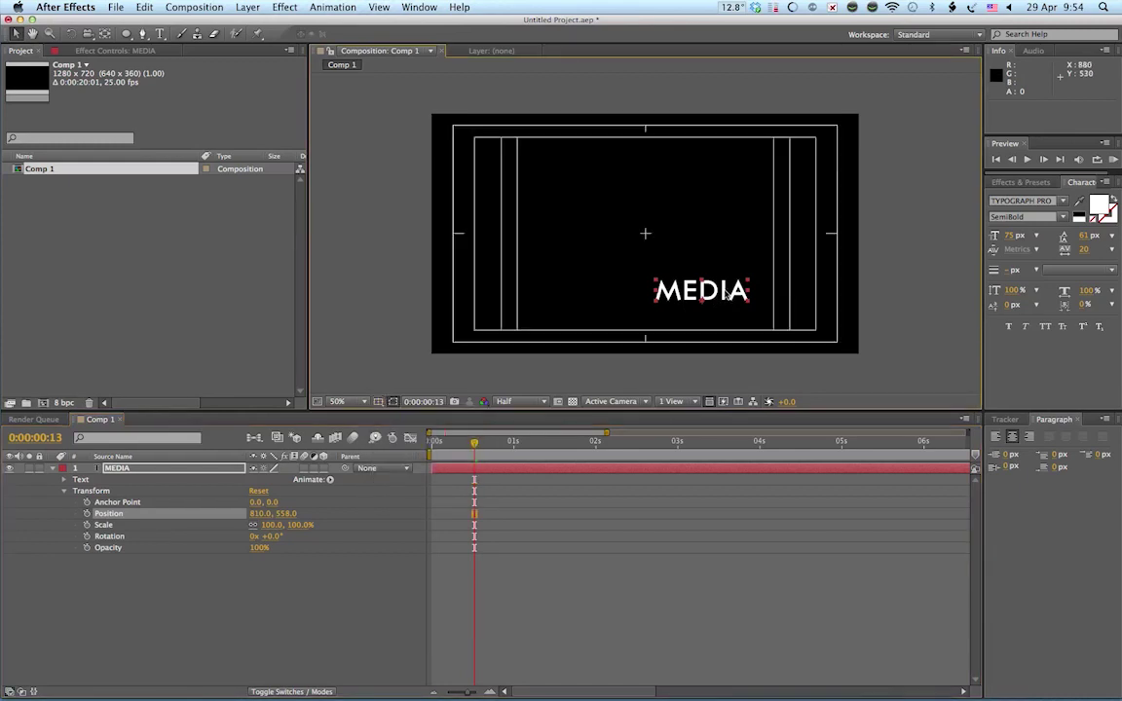
pyautogui.moveTo(725, 294); pyautogui.dragTo(662, 236)
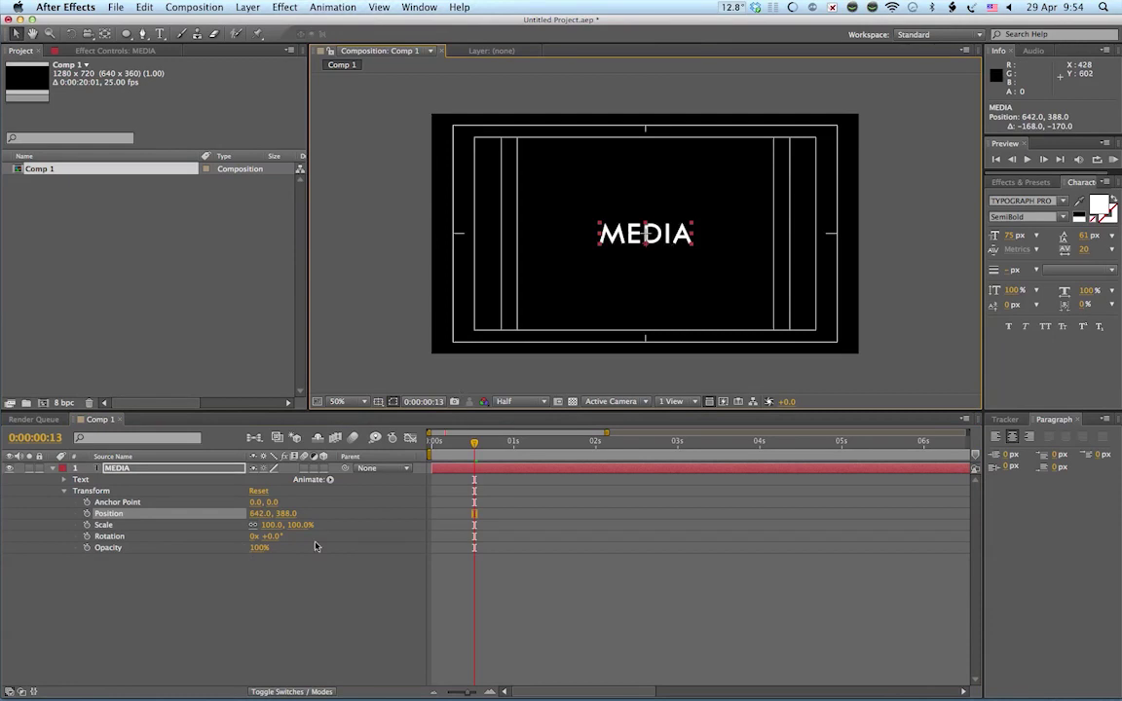
# Step: Set MEDIA's font size to 72, nudge it centred, and make it a 3D layer
pyautogui.click(1013, 236)
pyautogui.write('72')
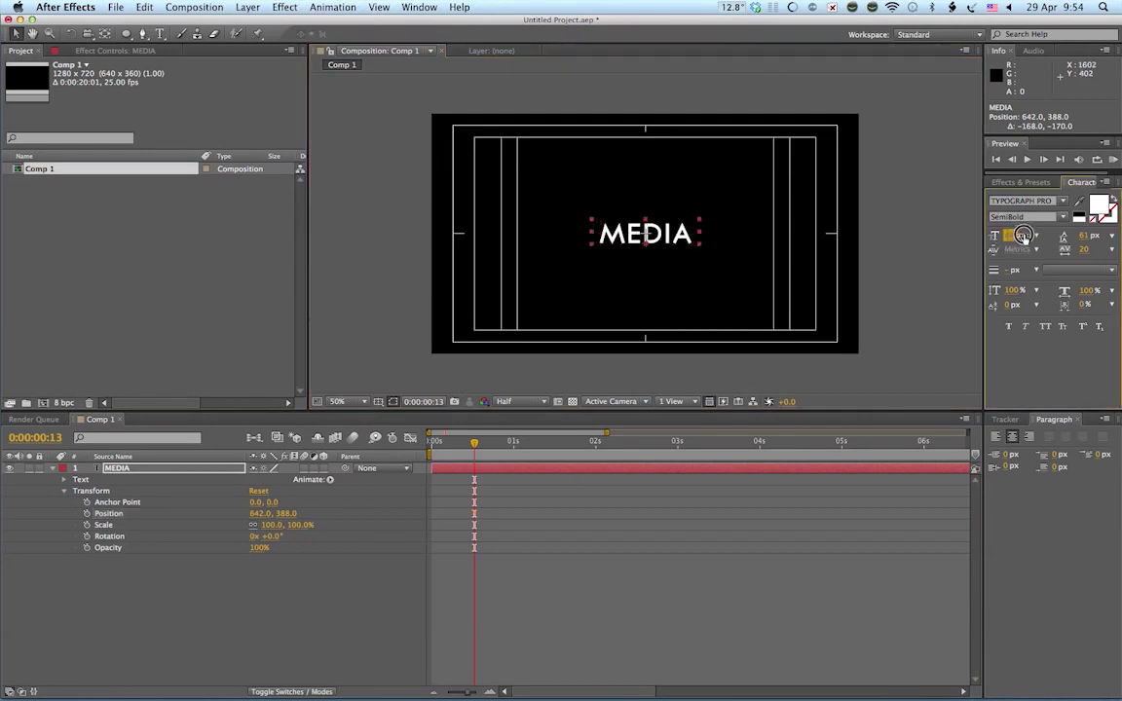
pyautogui.press('Return')
pyautogui.moveTo(674, 237); pyautogui.dragTo(674, 243)
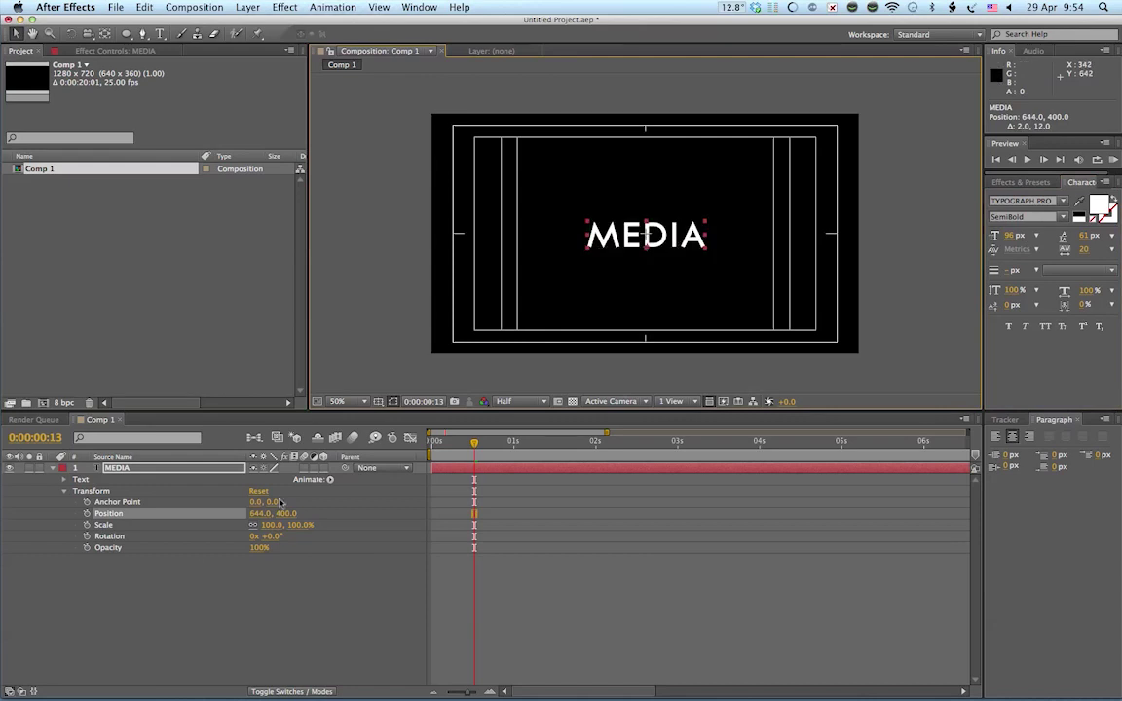
pyautogui.click(325, 470)
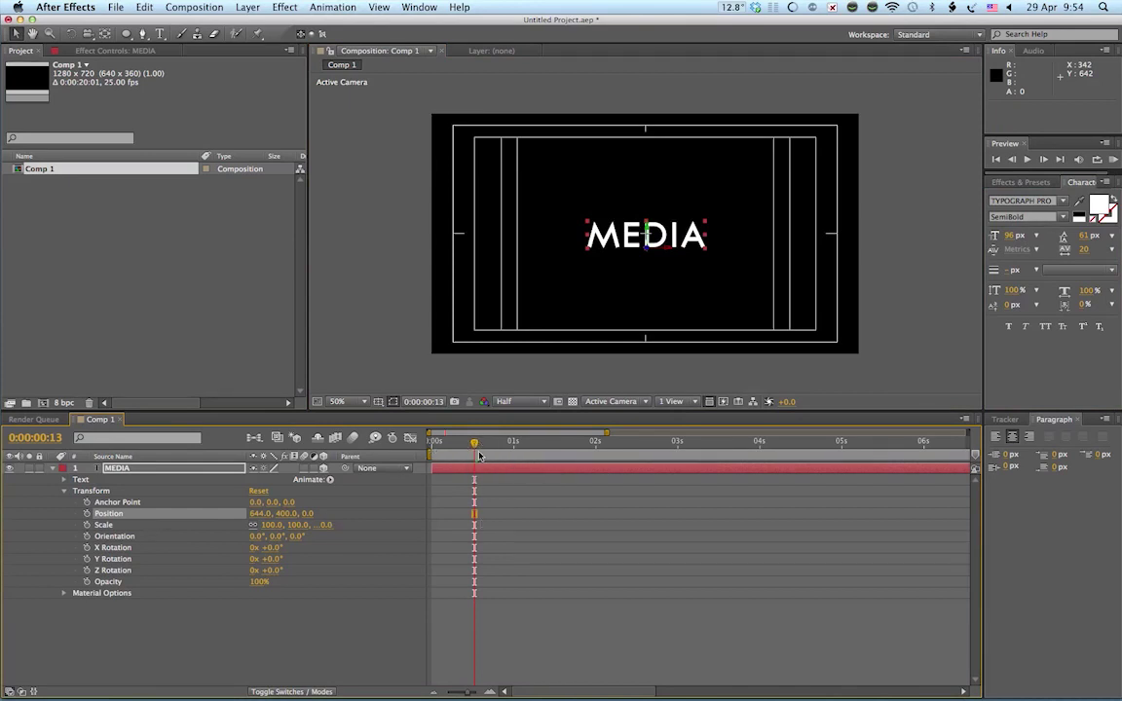
# Step: Key MEDIA's Position at 13 frames, then set Position Z to -1883 at frame 0
pyautogui.click(87, 514)
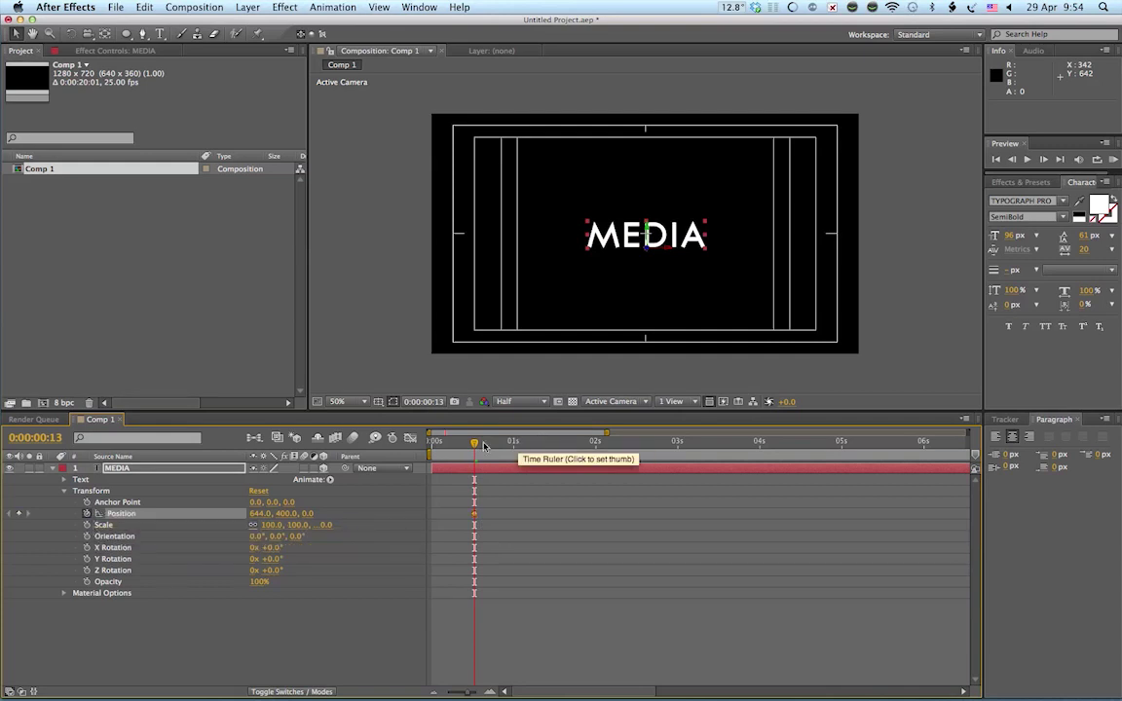
pyautogui.moveTo(476, 445); pyautogui.dragTo(433, 444)
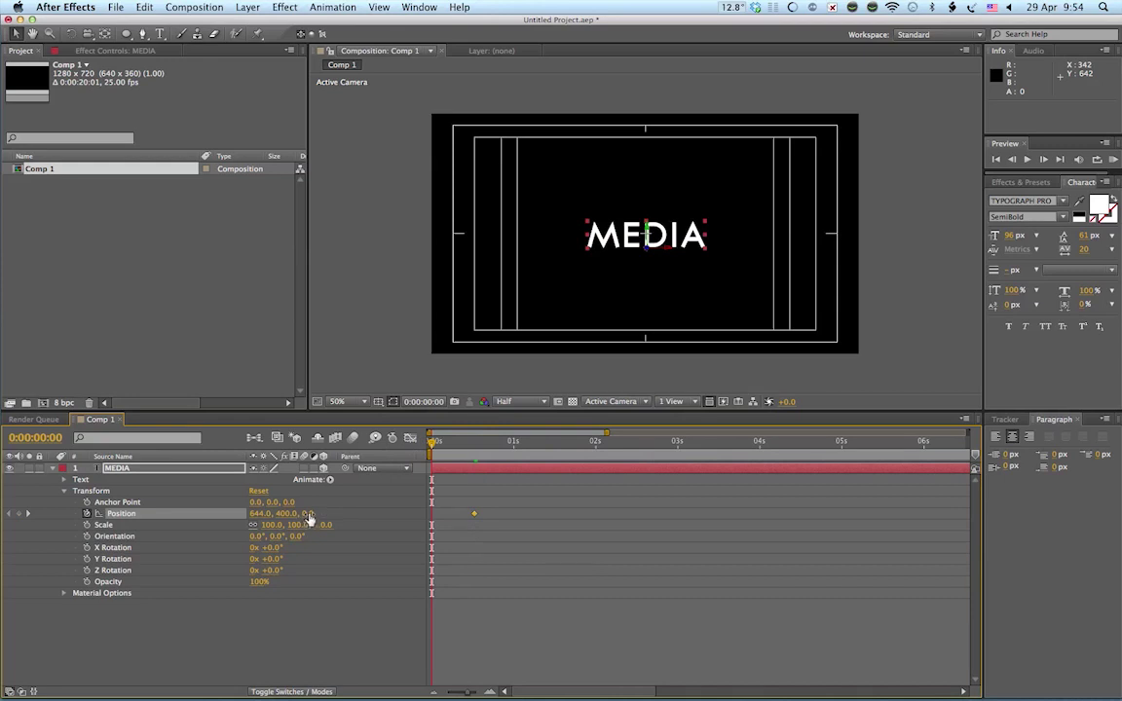
pyautogui.moveTo(308, 521); pyautogui.dragTo(237, 531)
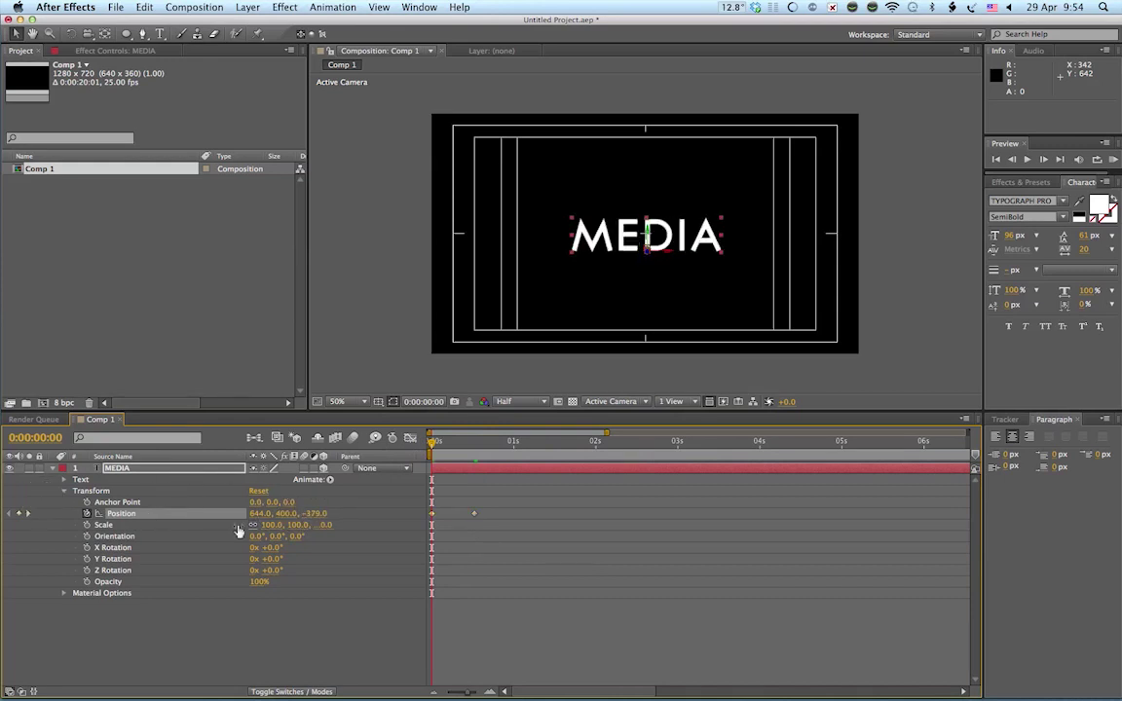
pyautogui.moveTo(310, 514); pyautogui.dragTo(127, 508)
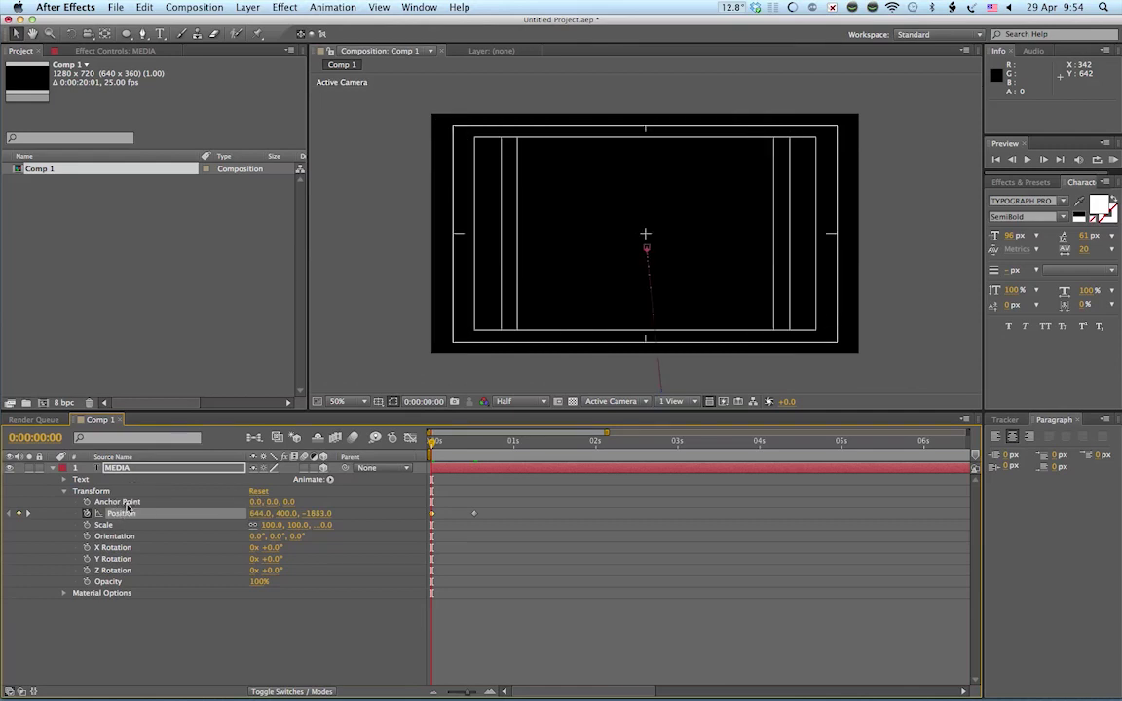
# Step: Preview the fly-in, then place the current time at about 14 frames
pyautogui.press('space')
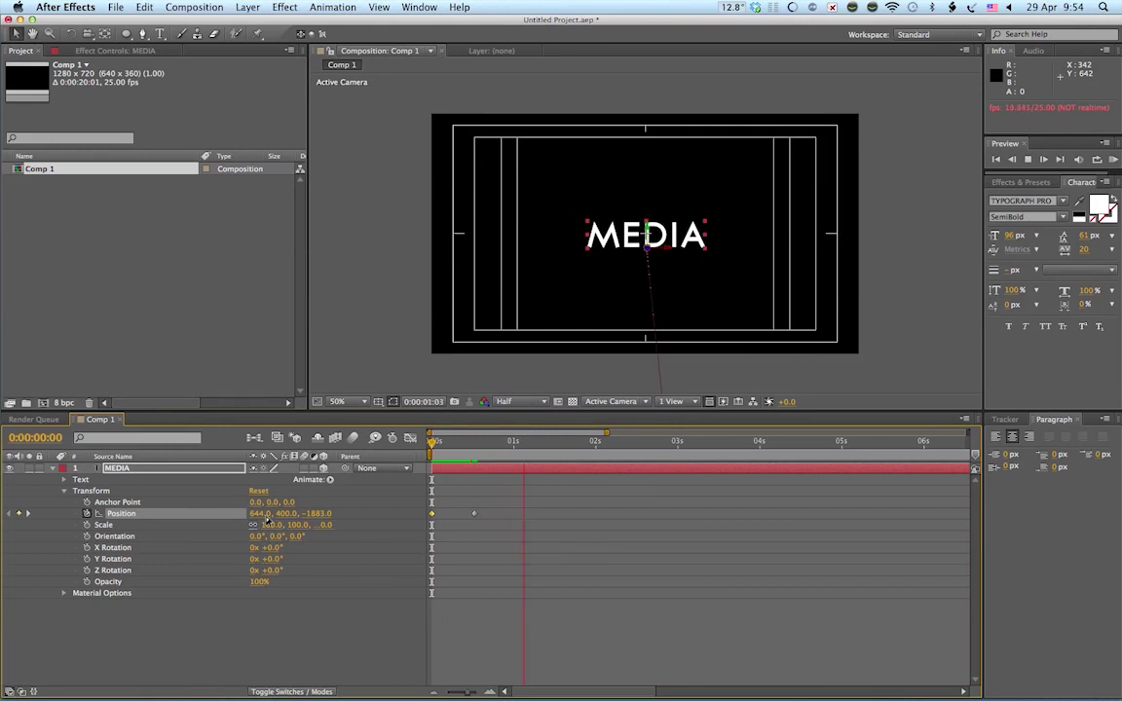
pyautogui.press('space')
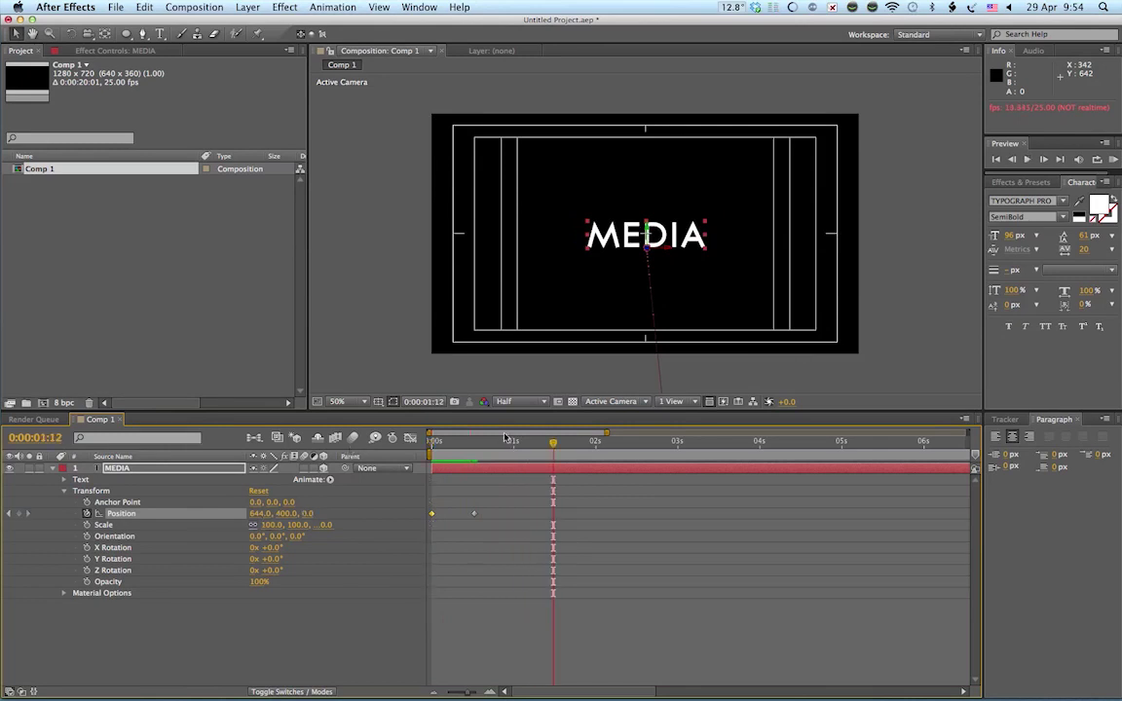
pyautogui.click(474, 446)
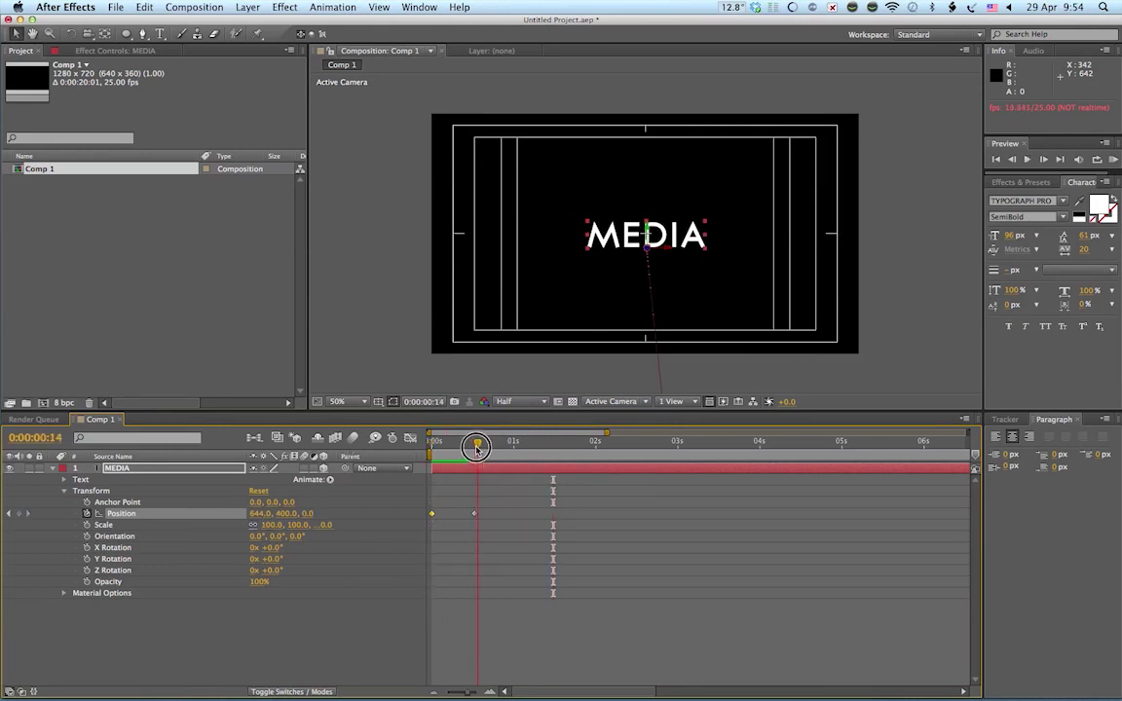
pyautogui.click(444, 446)
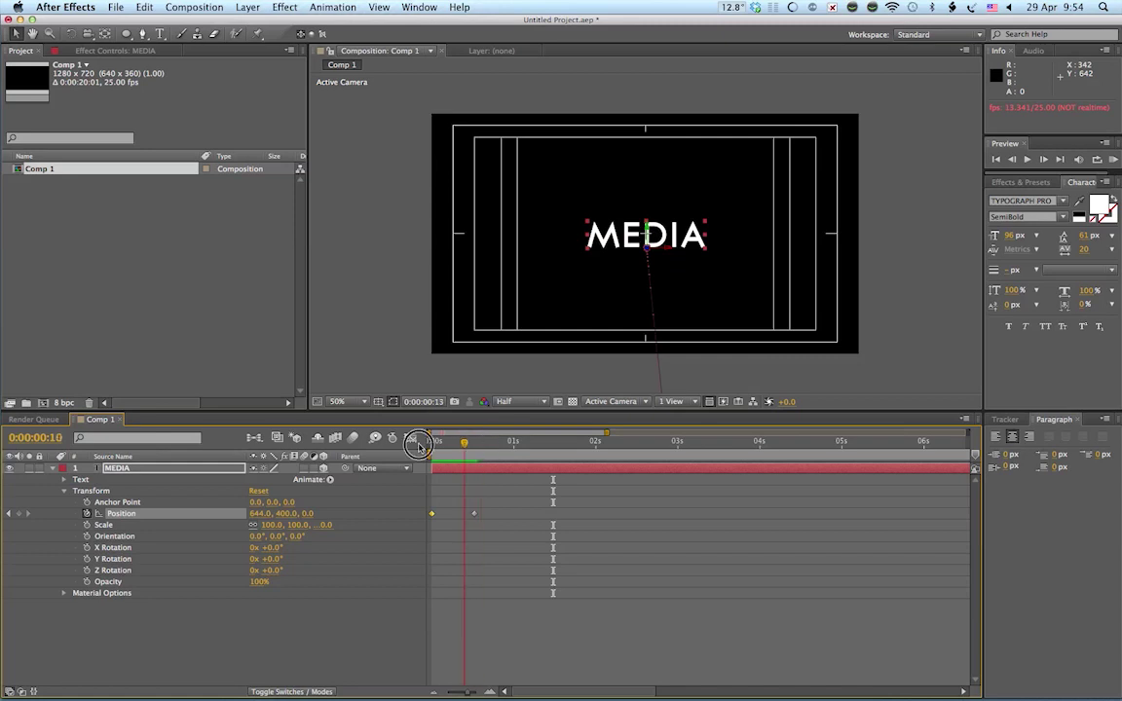
pyautogui.moveTo(467, 452); pyautogui.dragTo(568, 458)
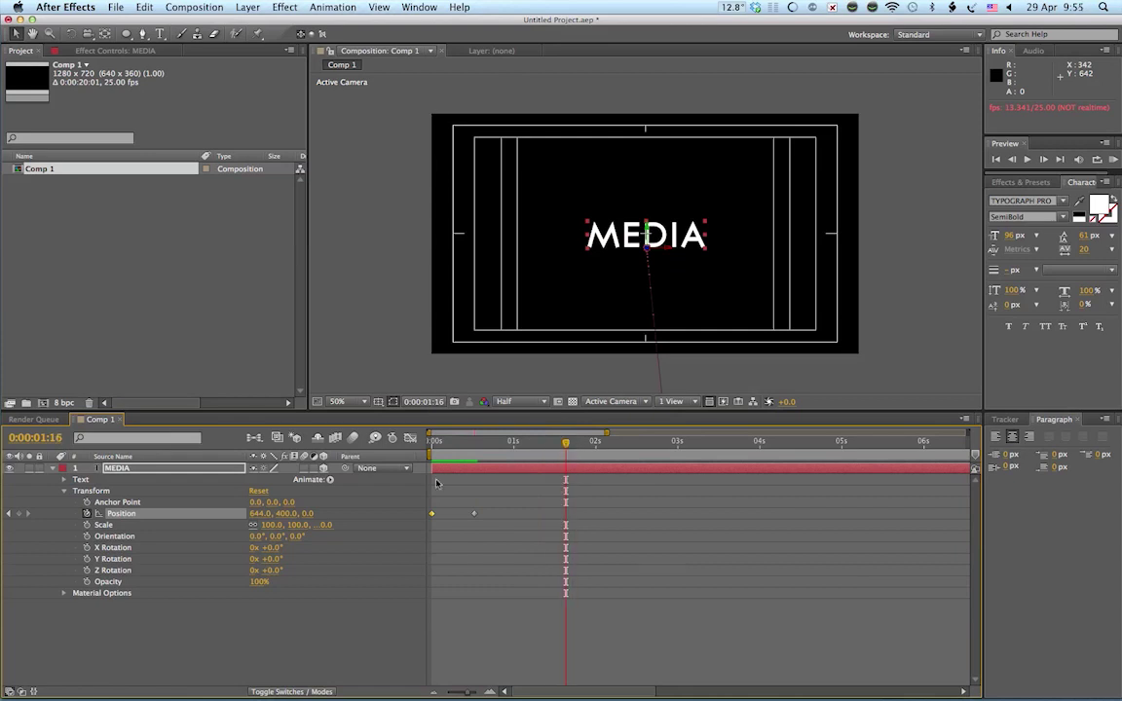
# Step: Add a hold Position keyframe at 1:16, then push MEDIA to Z 5430 at 2:04
pyautogui.click(20, 516)
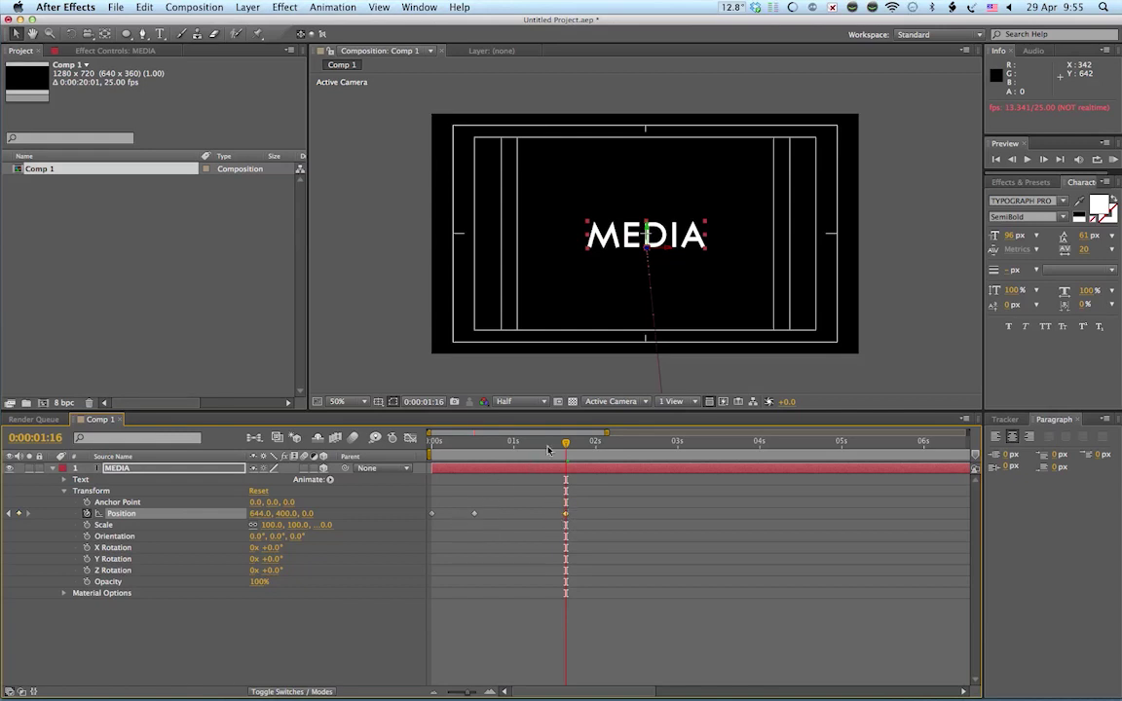
pyautogui.moveTo(549, 449)
pyautogui.mouseDown()
pyautogui.moveTo(474, 449)
pyautogui.moveTo(608, 467)
pyautogui.mouseUp()
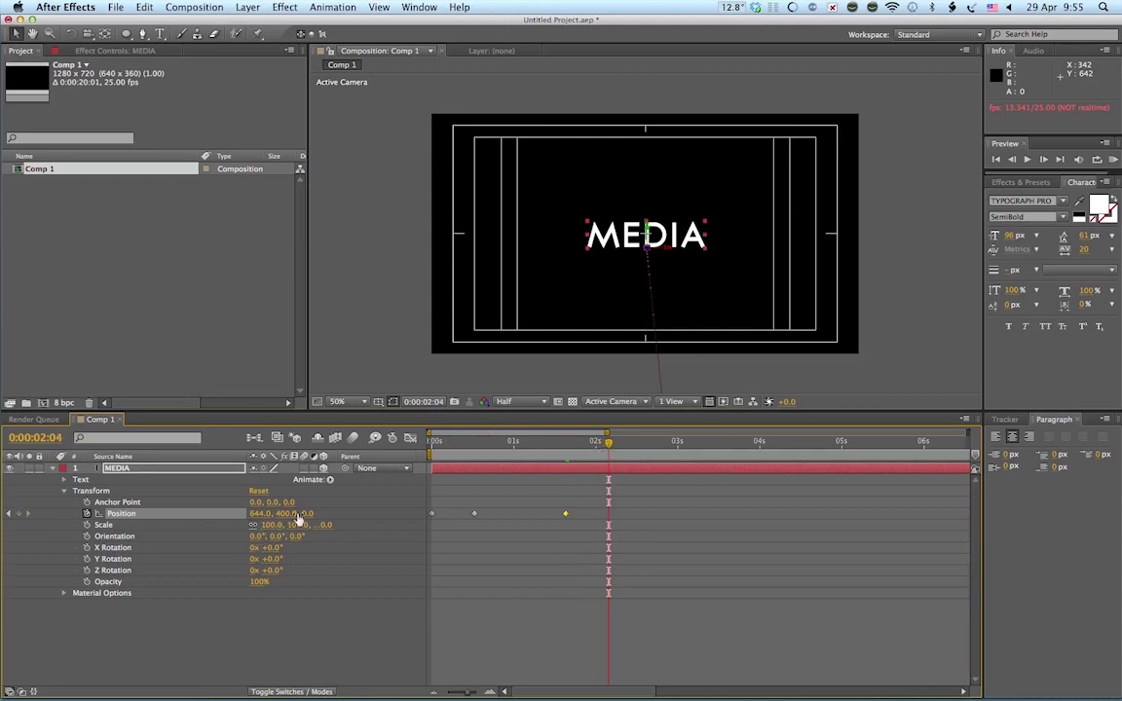
pyautogui.moveTo(308, 515); pyautogui.dragTo(682, 526)
pyautogui.moveTo(308, 519); pyautogui.dragTo(491, 534)
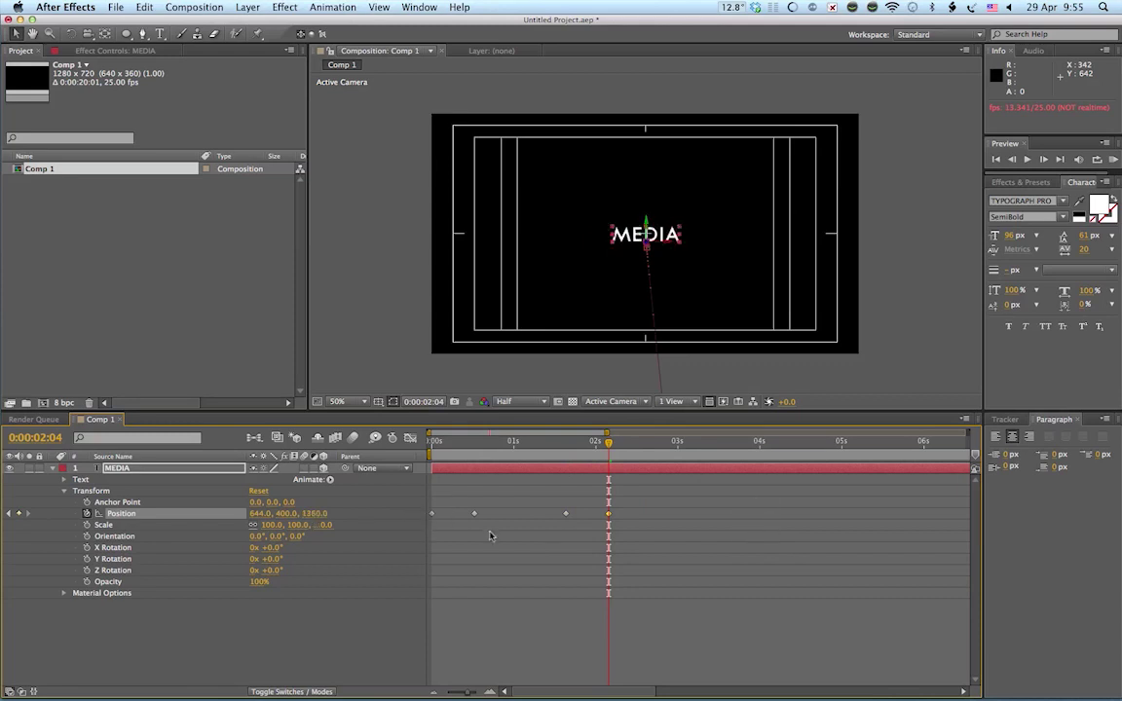
pyautogui.moveTo(310, 523); pyautogui.dragTo(711, 535)
pyautogui.moveTo(316, 522); pyautogui.dragTo(366, 462)
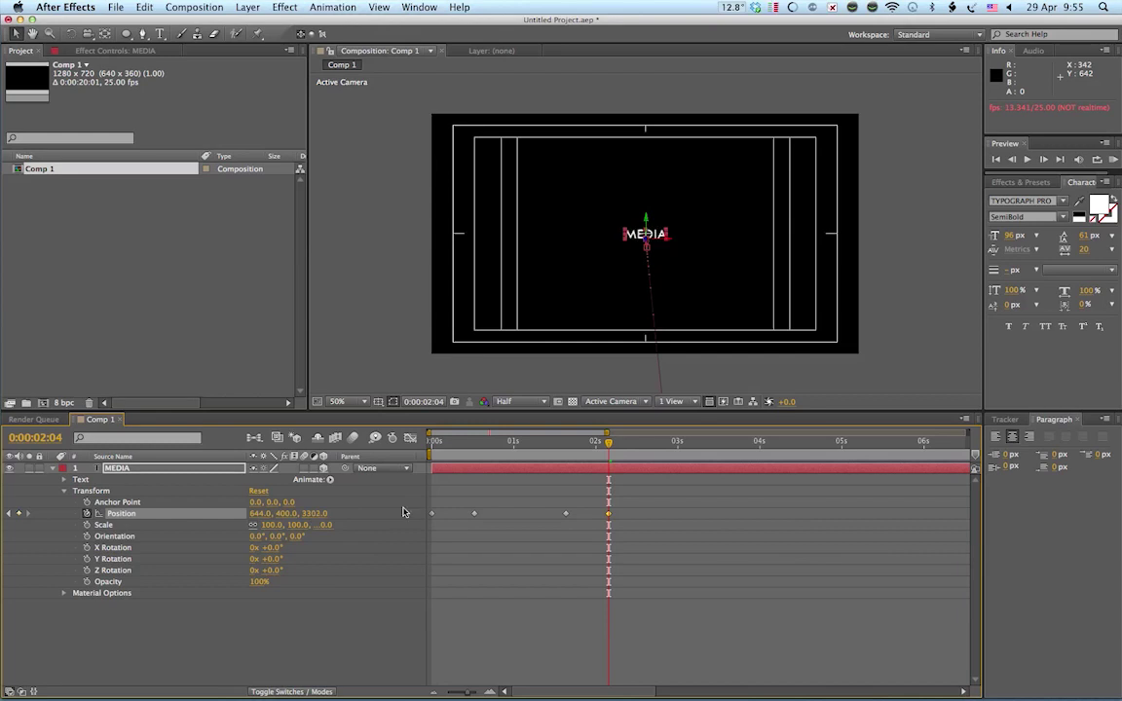
pyautogui.moveTo(312, 522); pyautogui.dragTo(767, 513)
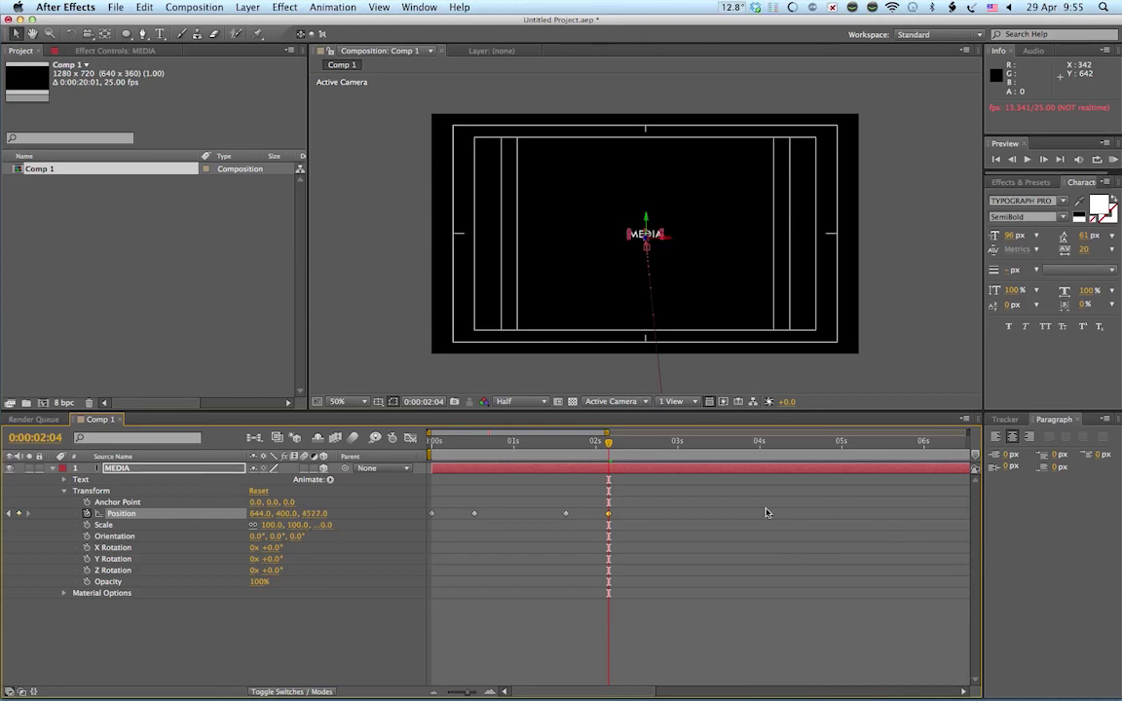
pyautogui.moveTo(313, 513); pyautogui.dragTo(932, 534)
# Step: Key MEDIA's opacity at 100% at 1:16 and fade it to 0% at 2:04
pyautogui.click(566, 444)
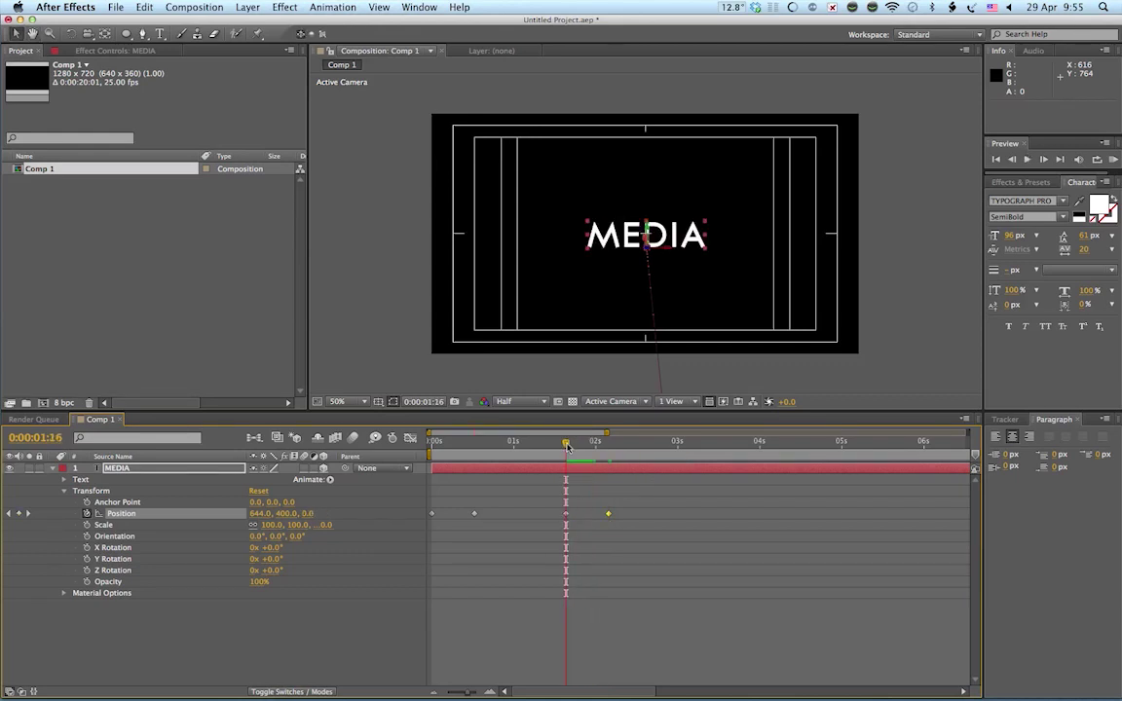
pyautogui.click(87, 582)
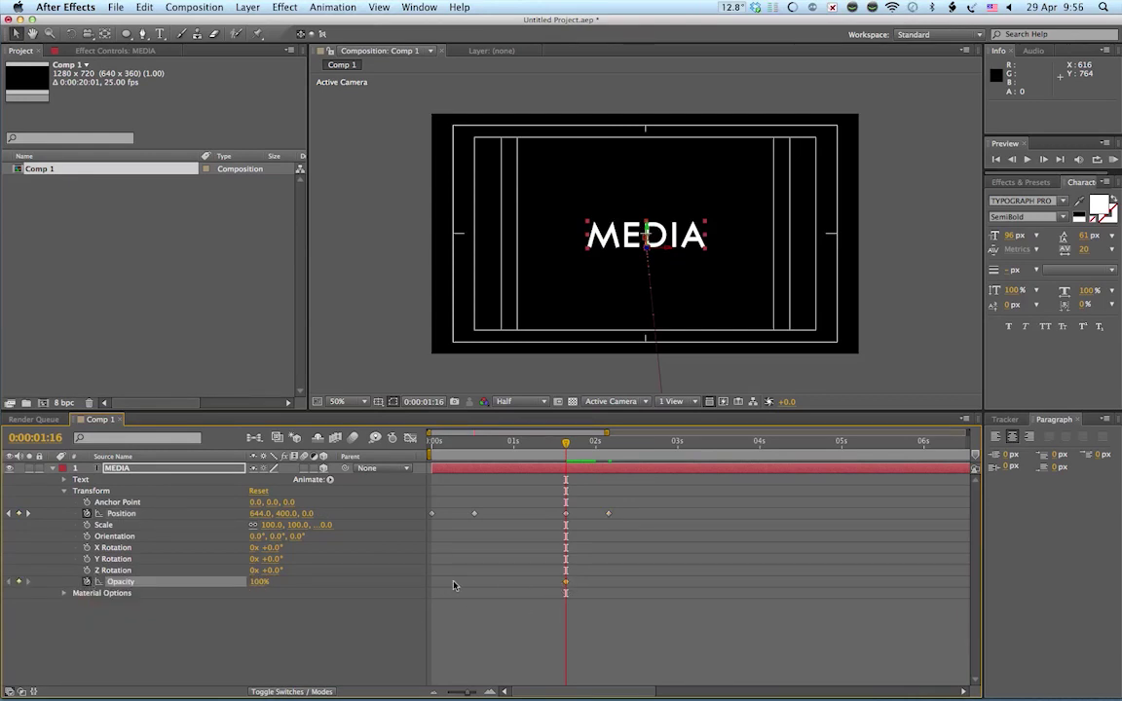
pyautogui.click(608, 450)
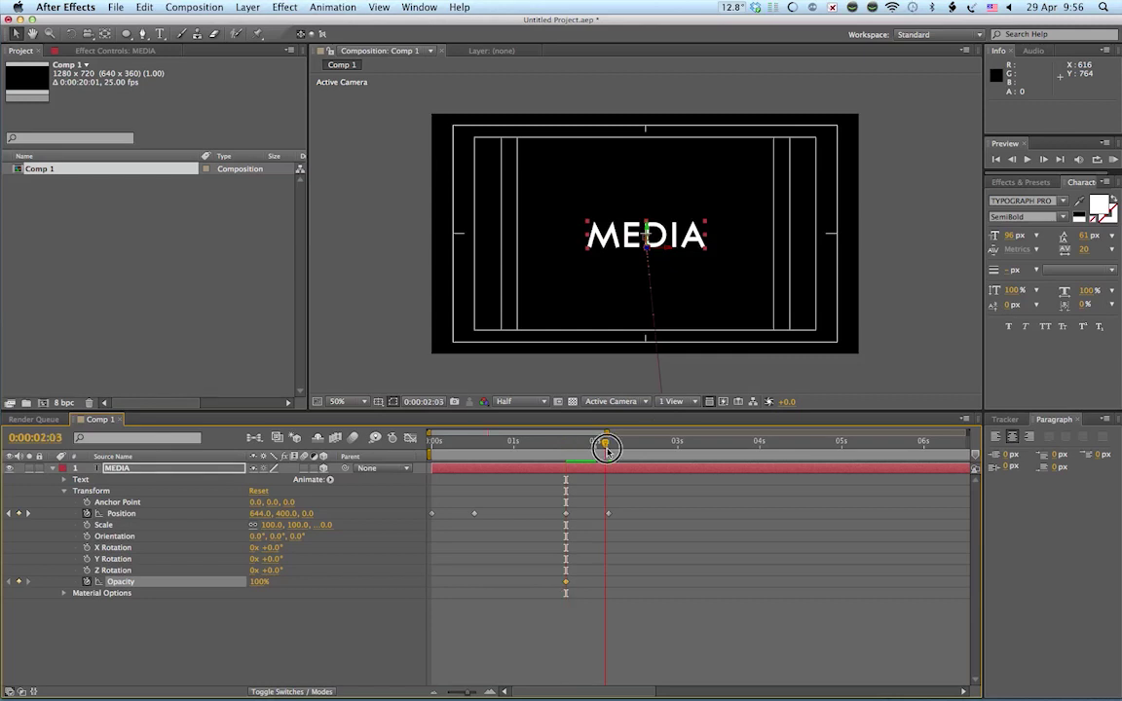
pyautogui.moveTo(260, 585); pyautogui.dragTo(35, 571)
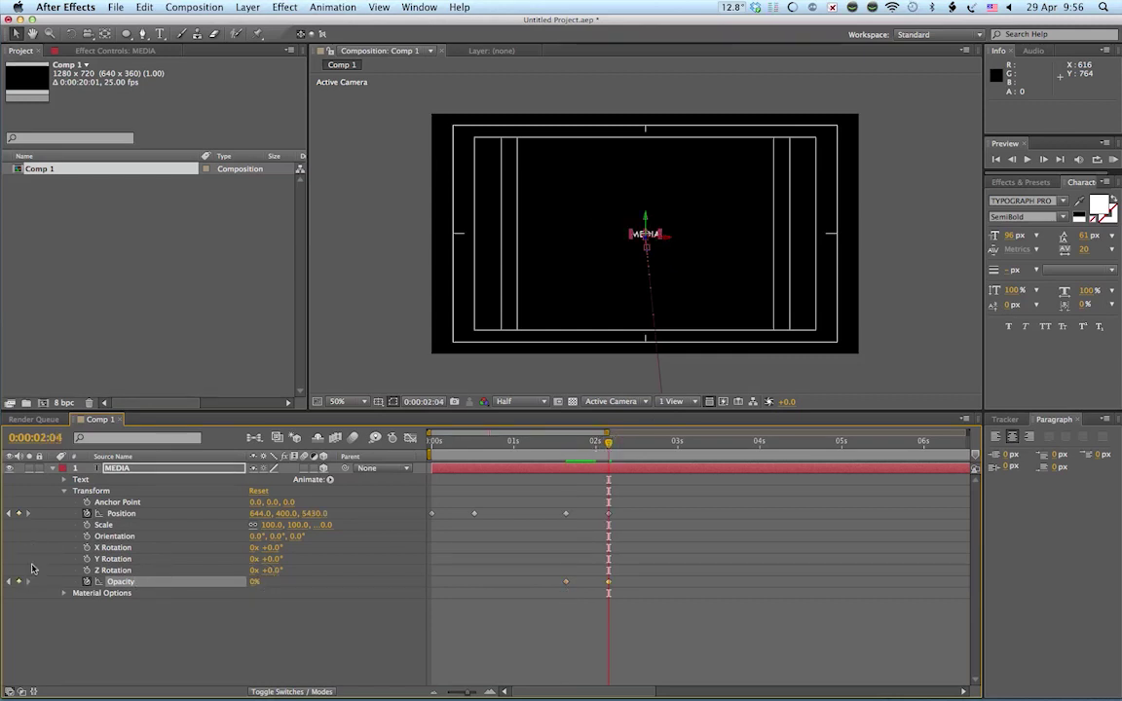
# Step: Preview the fade-out and check it partway through, around 0:00:01:21
pyautogui.moveTo(609, 455); pyautogui.dragTo(575, 449)
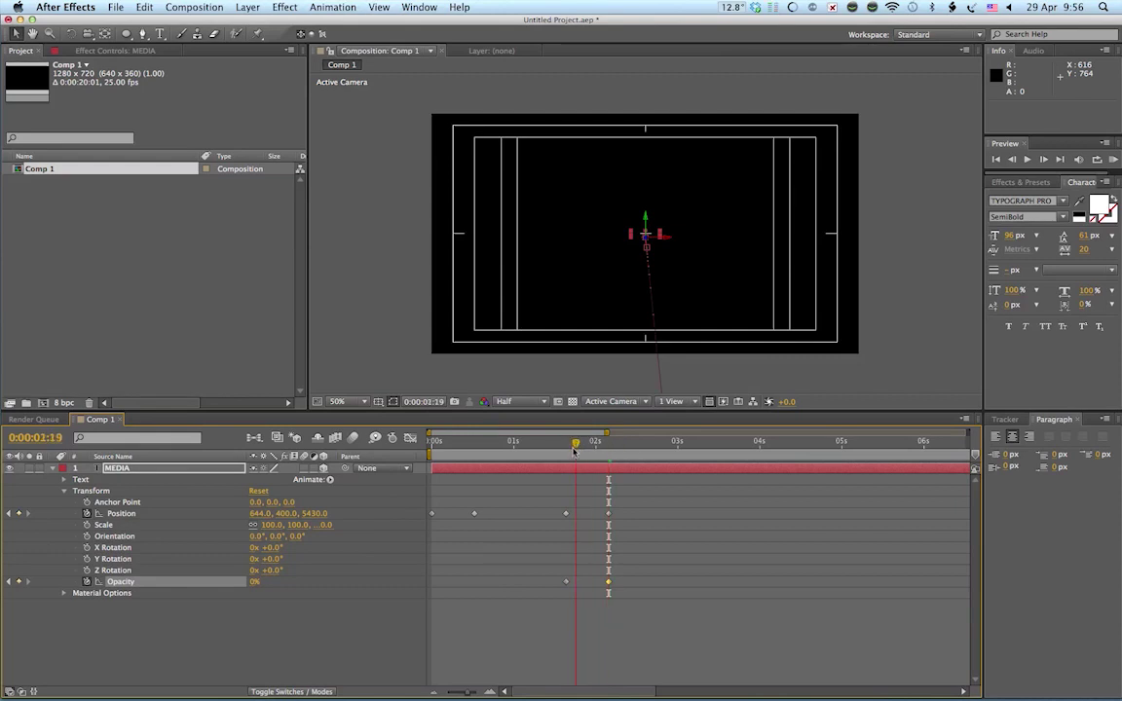
pyautogui.click(925, 316)
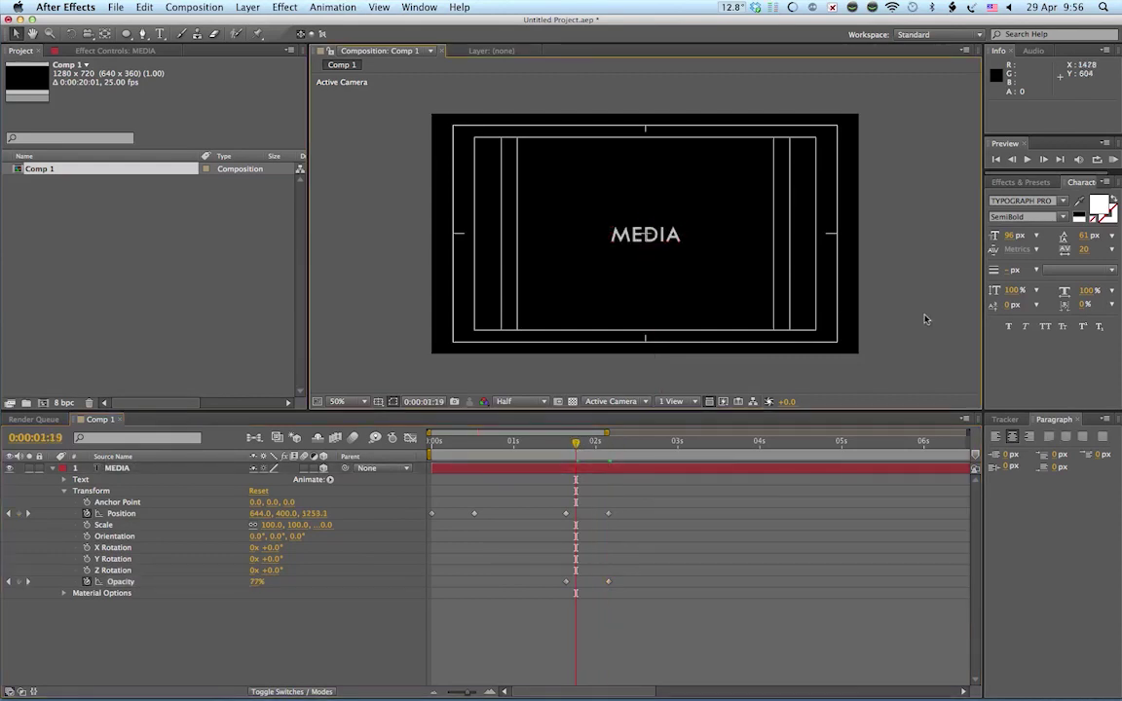
pyautogui.press('space')
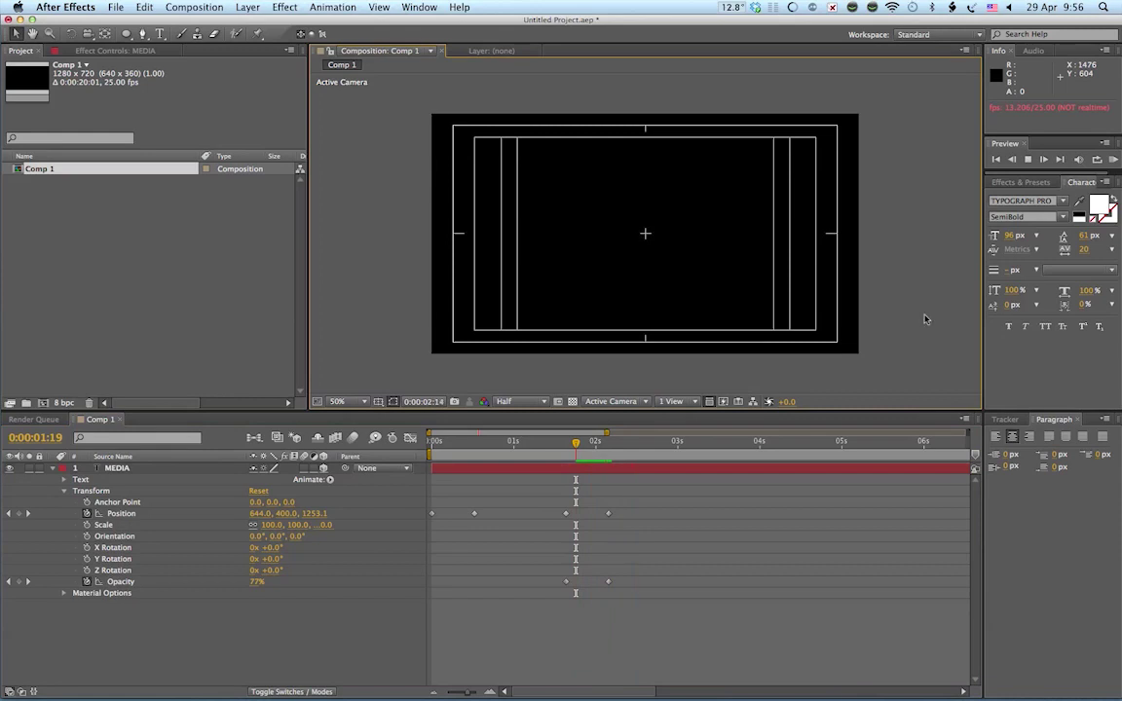
pyautogui.press('space')
pyautogui.moveTo(606, 450)
pyautogui.mouseDown()
pyautogui.moveTo(575, 446)
pyautogui.moveTo(588, 446)
pyautogui.mouseUp()
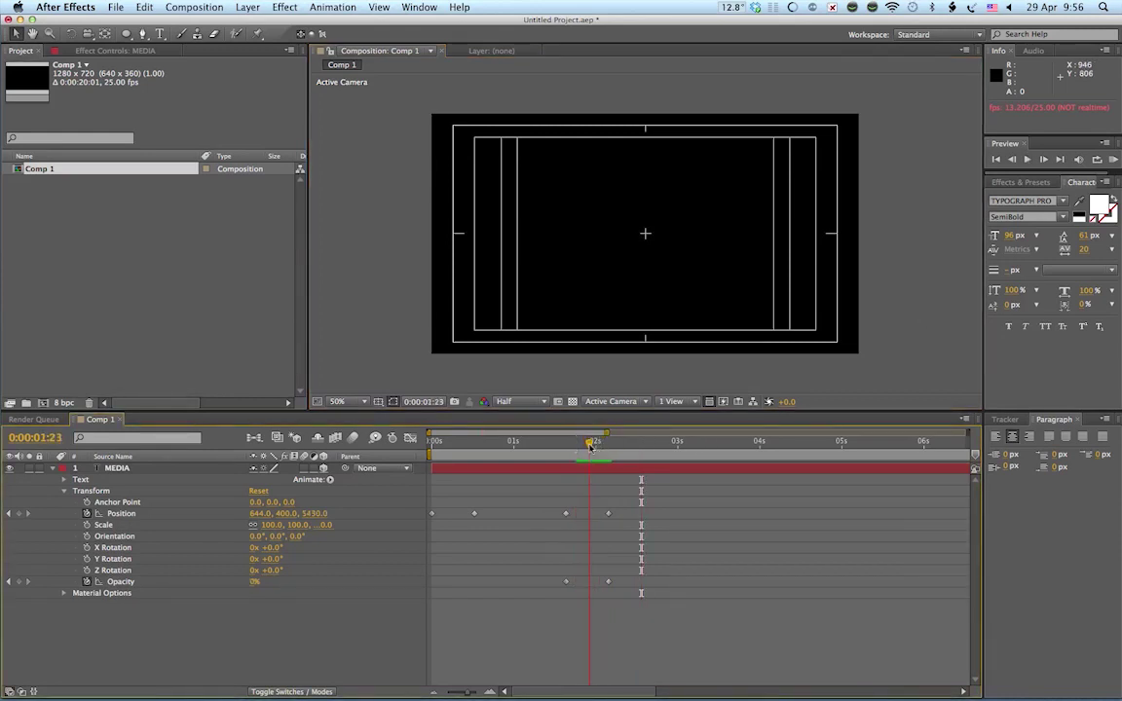
# Step: Collapse MEDIA, turn off Title/Action Safe, and preview the animation from the start
pyautogui.click(52, 471)
pyautogui.press('Home')
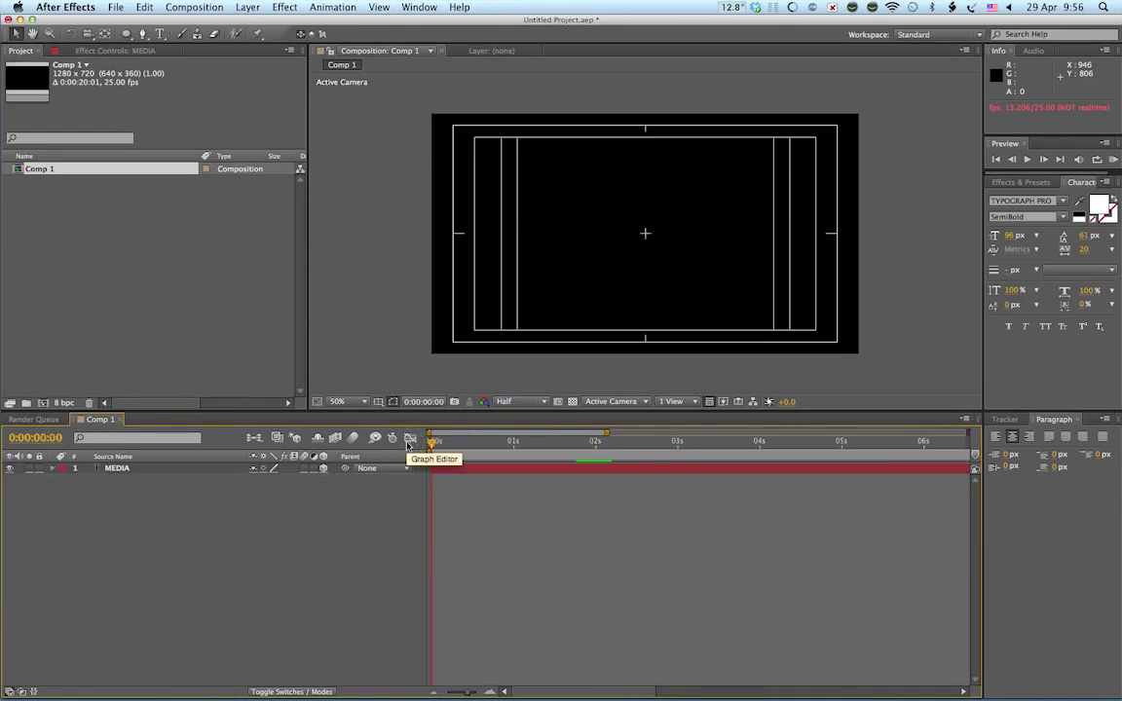
pyautogui.click(379, 402)
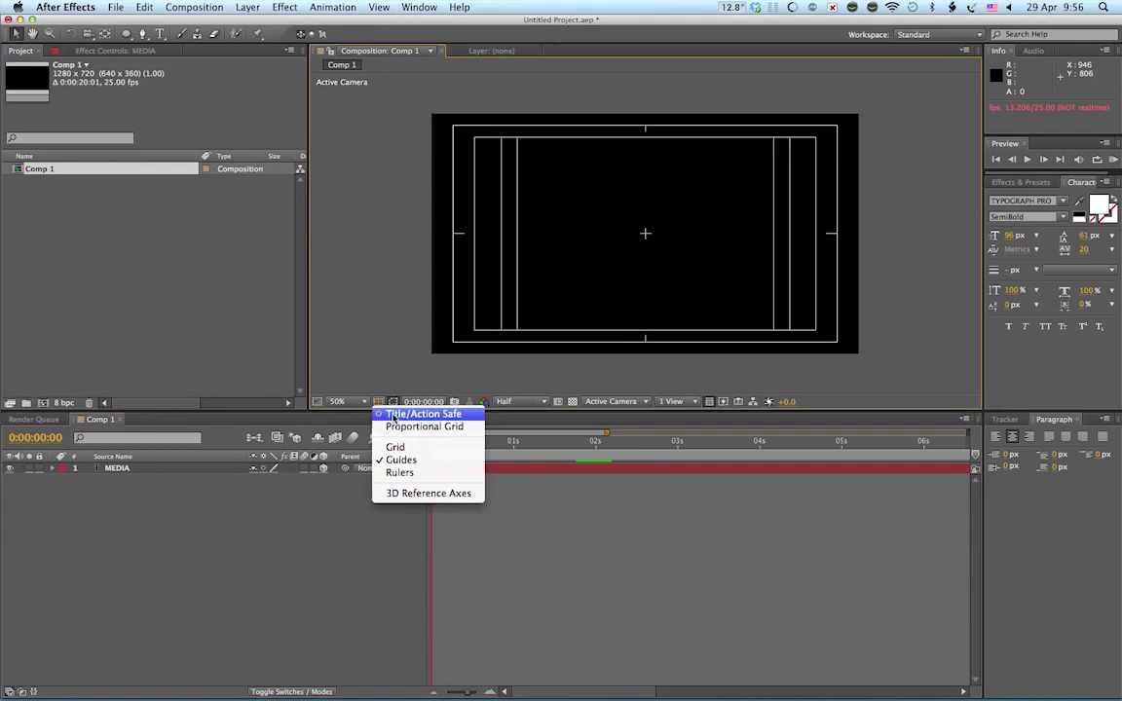
pyautogui.click(399, 410)
pyautogui.press('space')
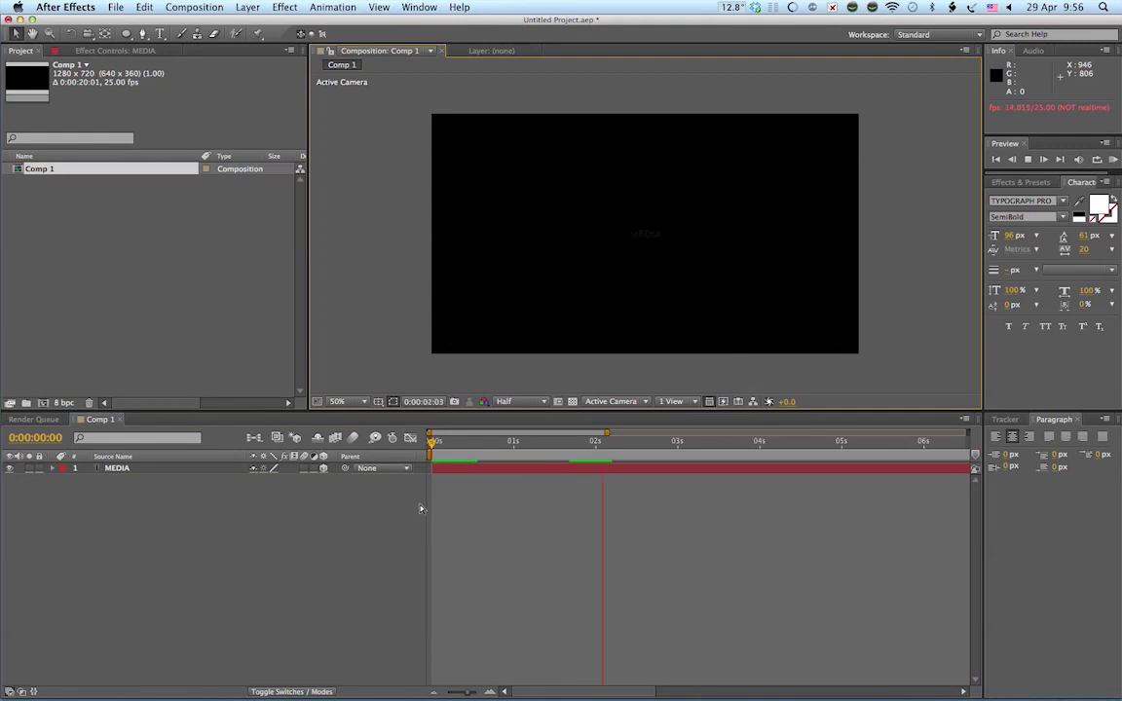
pyautogui.press('space')
pyautogui.press('space')
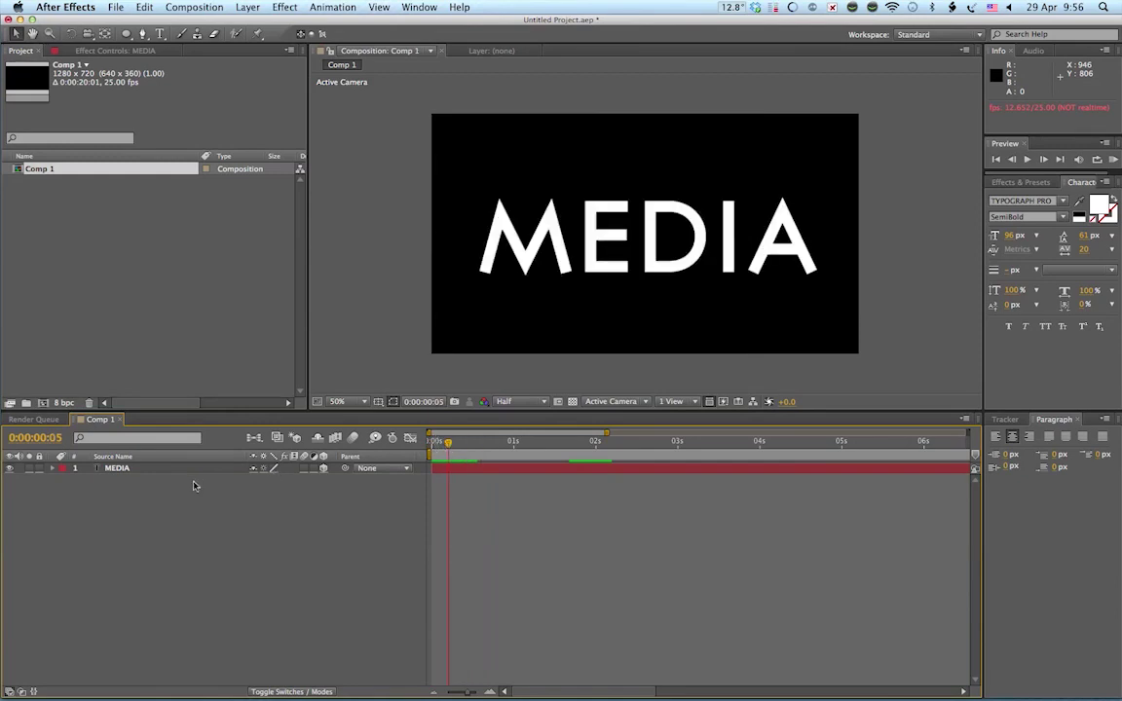
# Step: Drag MEDIA's second Position keyframe from 13 frames to 0:00:00:09 and preview the faster fly-in
pyautogui.click(54, 468)
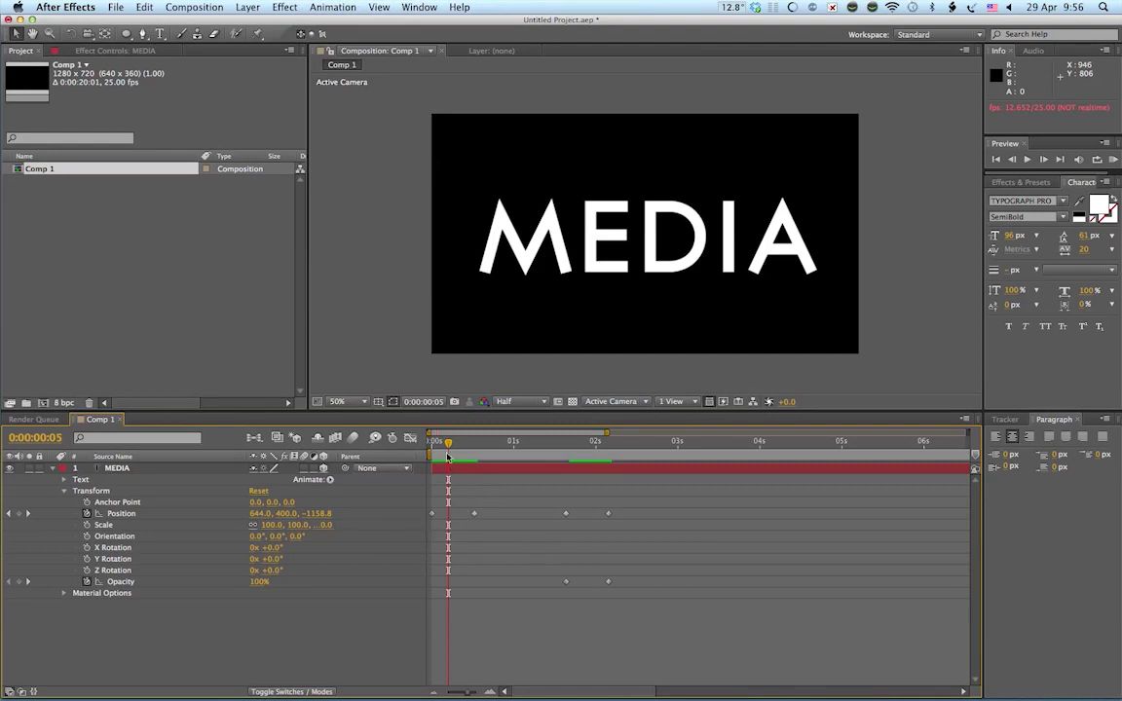
pyautogui.moveTo(448, 457)
pyautogui.mouseDown()
pyautogui.moveTo(434, 446)
pyautogui.moveTo(481, 451)
pyautogui.moveTo(432, 446)
pyautogui.mouseUp()
pyautogui.moveTo(475, 515); pyautogui.dragTo(461, 514)
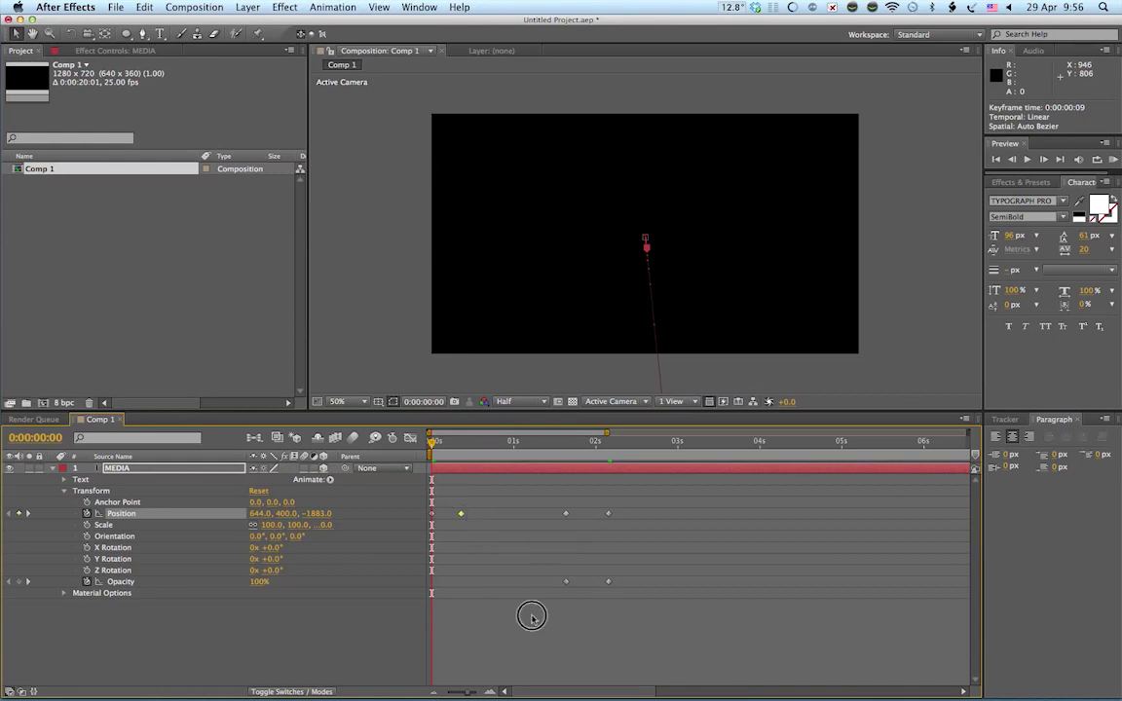
pyautogui.click(531, 618)
pyautogui.press('space')
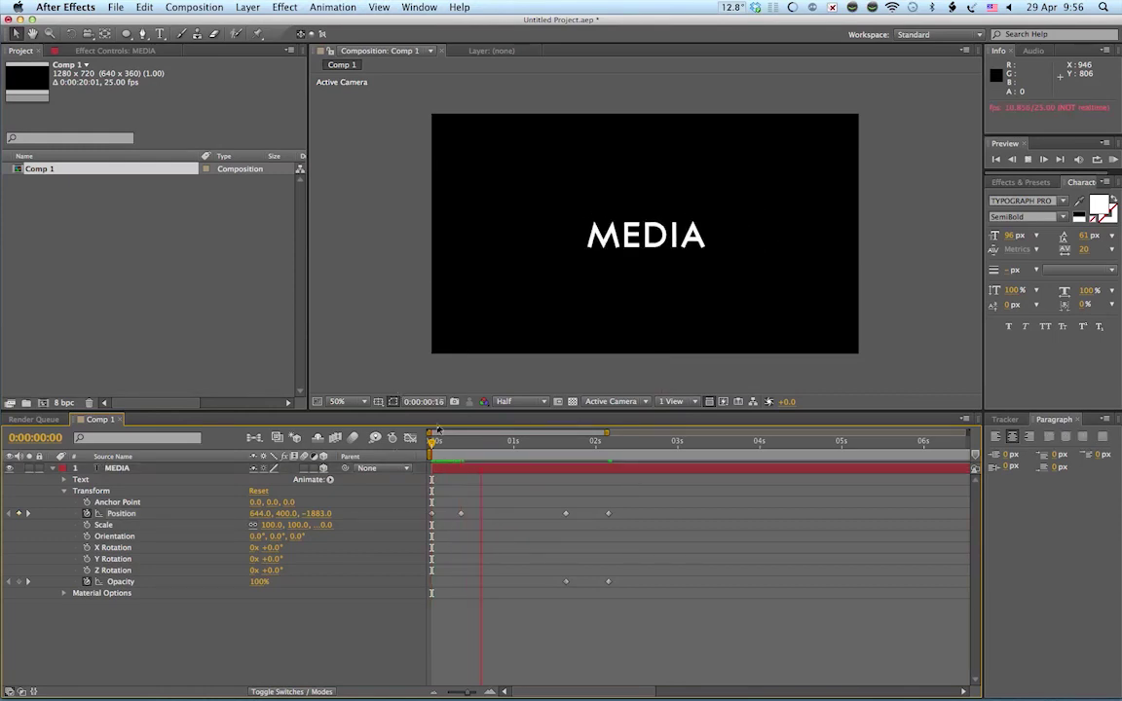
pyautogui.click(437, 441)
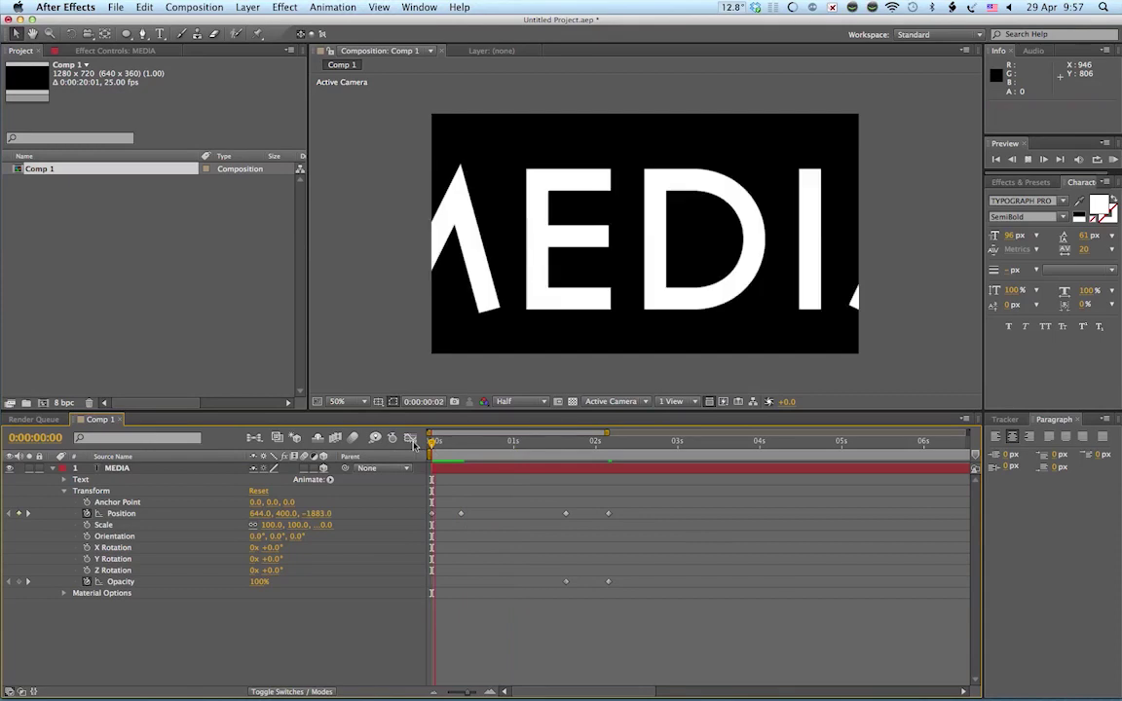
pyautogui.press('space')
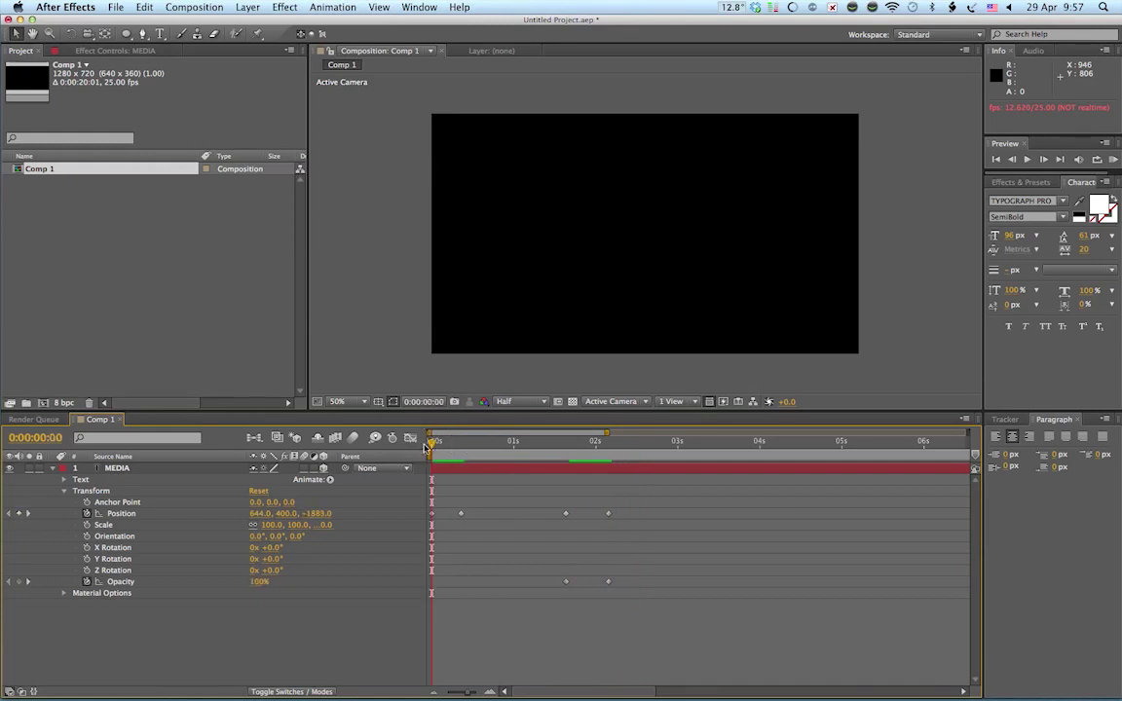
# Step: Enable motion blur for the composition and on the MEDIA layer's switch
pyautogui.click(446, 444)
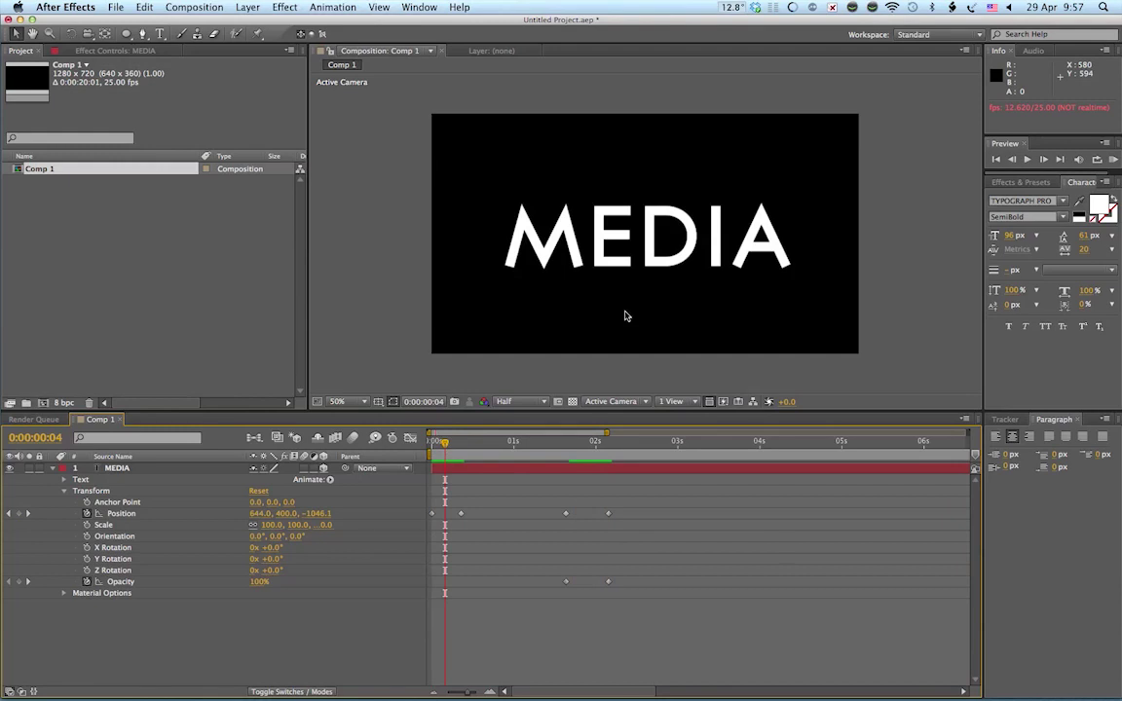
pyautogui.click(354, 440)
pyautogui.click(304, 469)
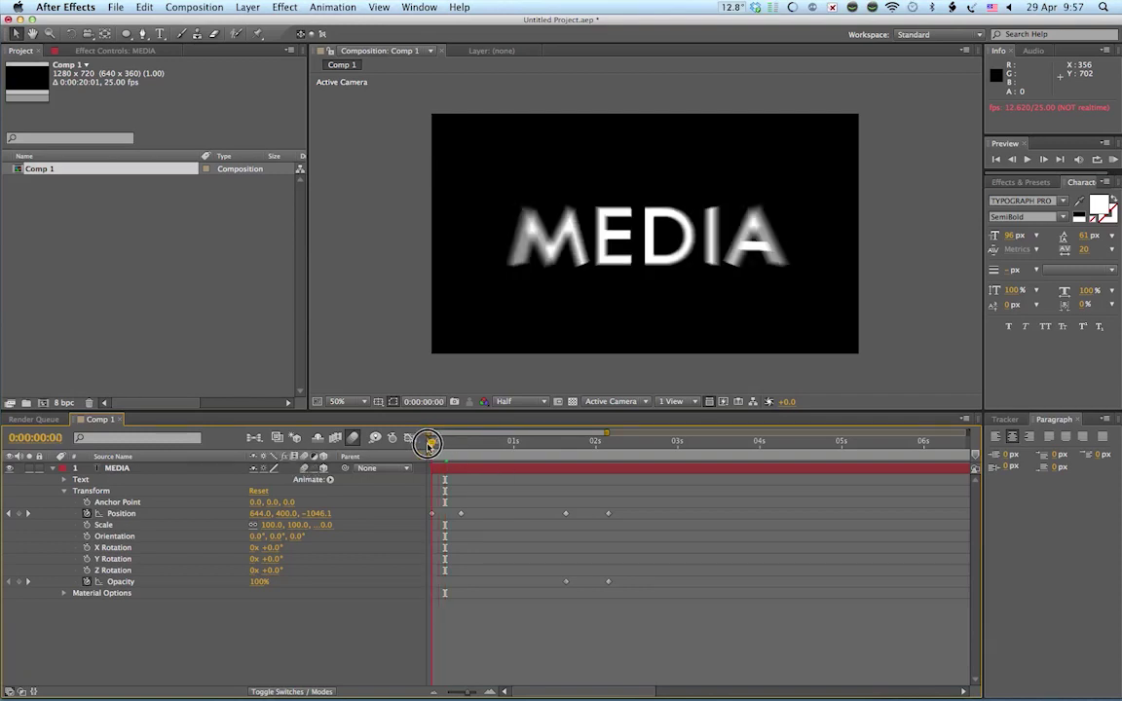
# Step: Preview the motion-blurred fly-in, inspecting frames 2 to 4, then collapse MEDIA
pyautogui.moveTo(444, 445); pyautogui.dragTo(431, 445)
pyautogui.press('space')
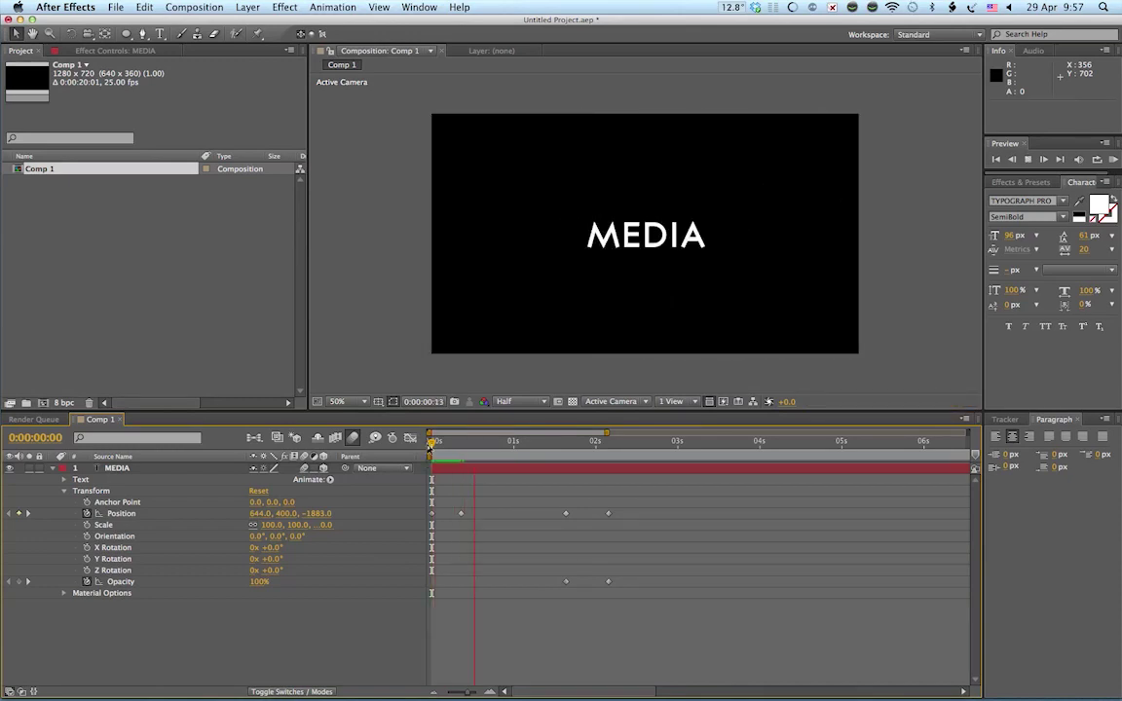
pyautogui.click(454, 443)
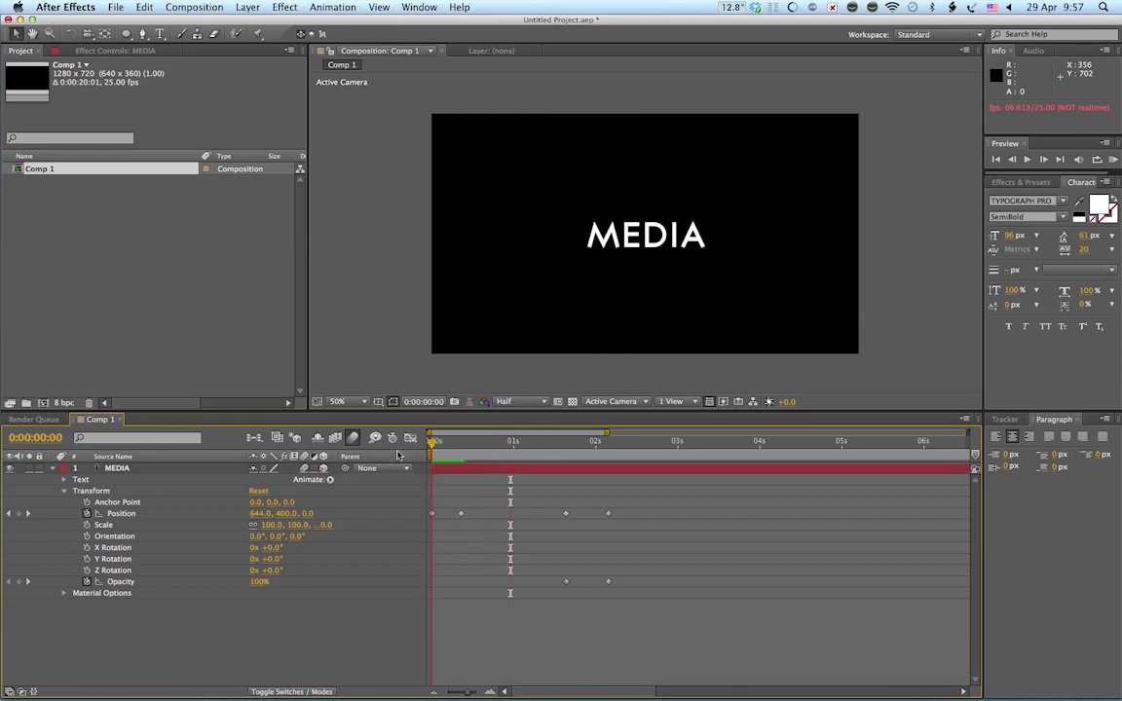
pyautogui.press('space')
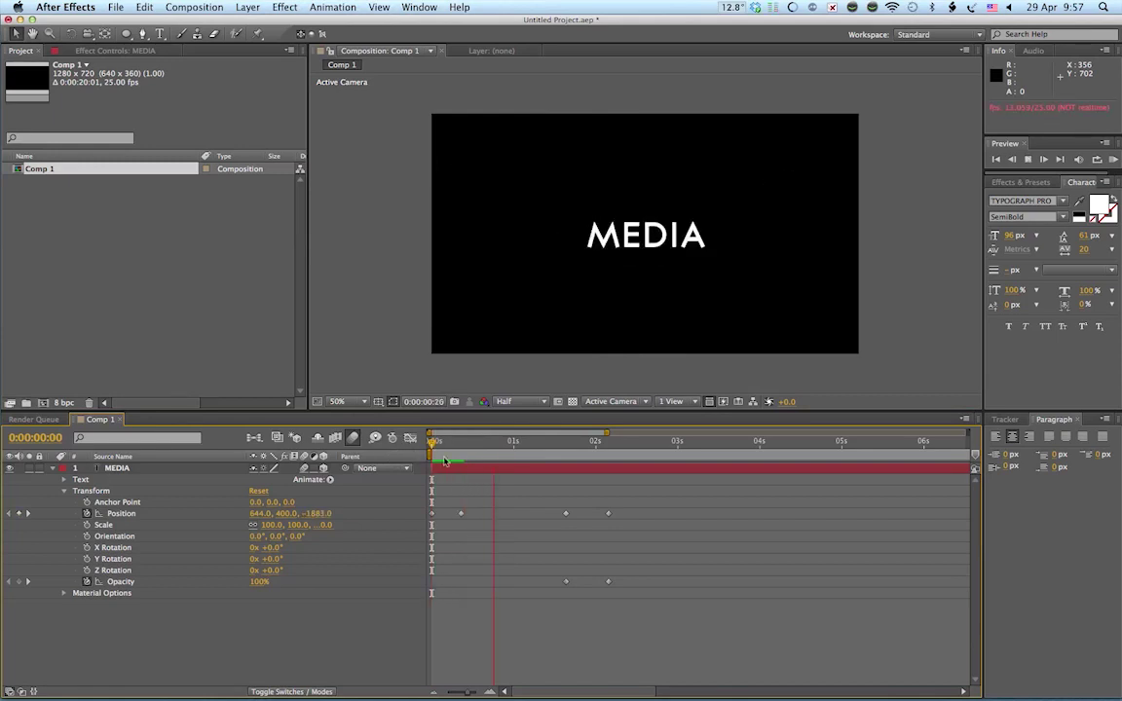
pyautogui.click(445, 443)
pyautogui.press('space')
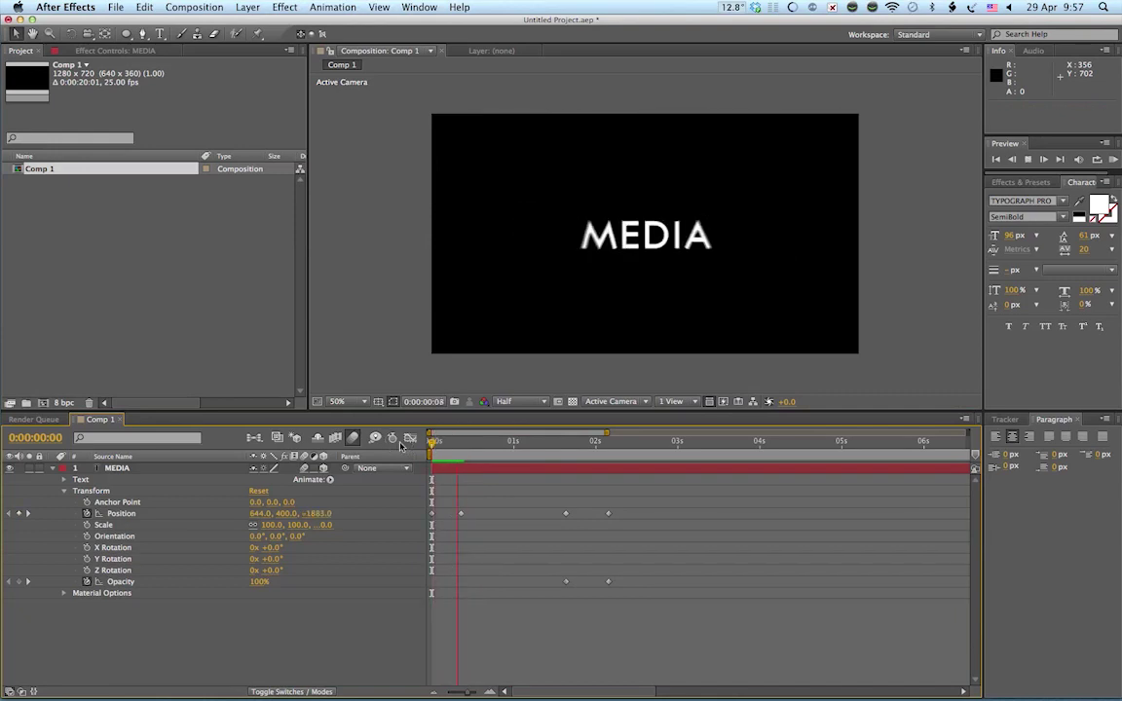
pyautogui.click(436, 443)
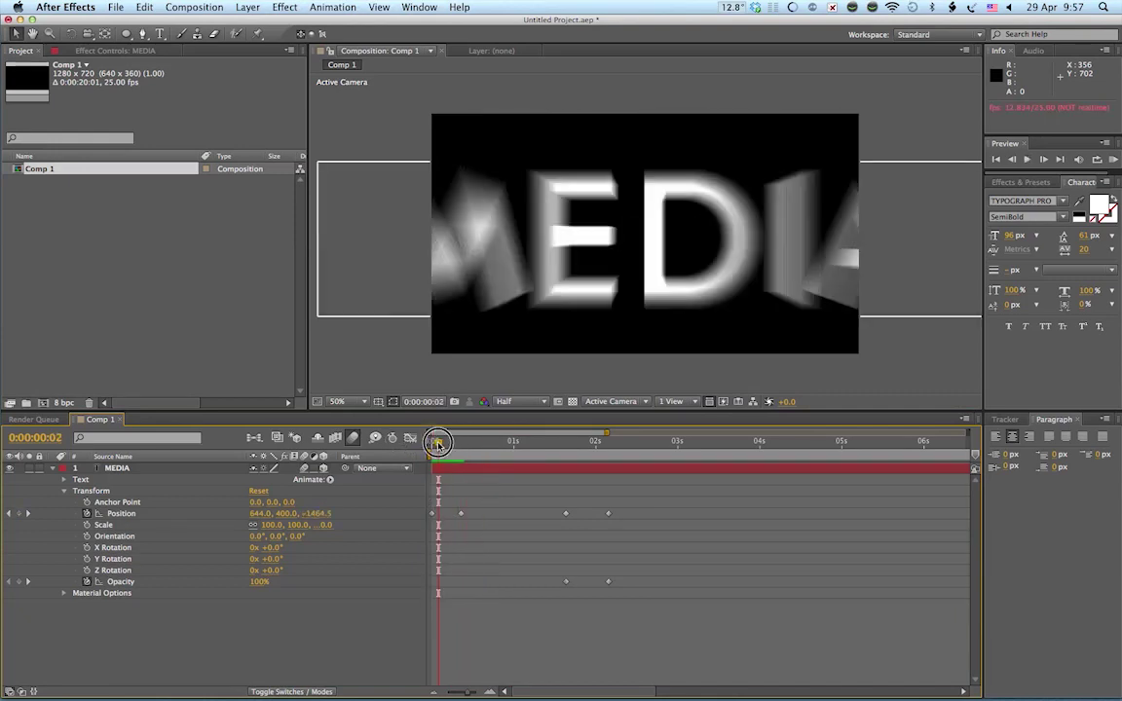
pyautogui.moveTo(436, 444); pyautogui.dragTo(441, 443)
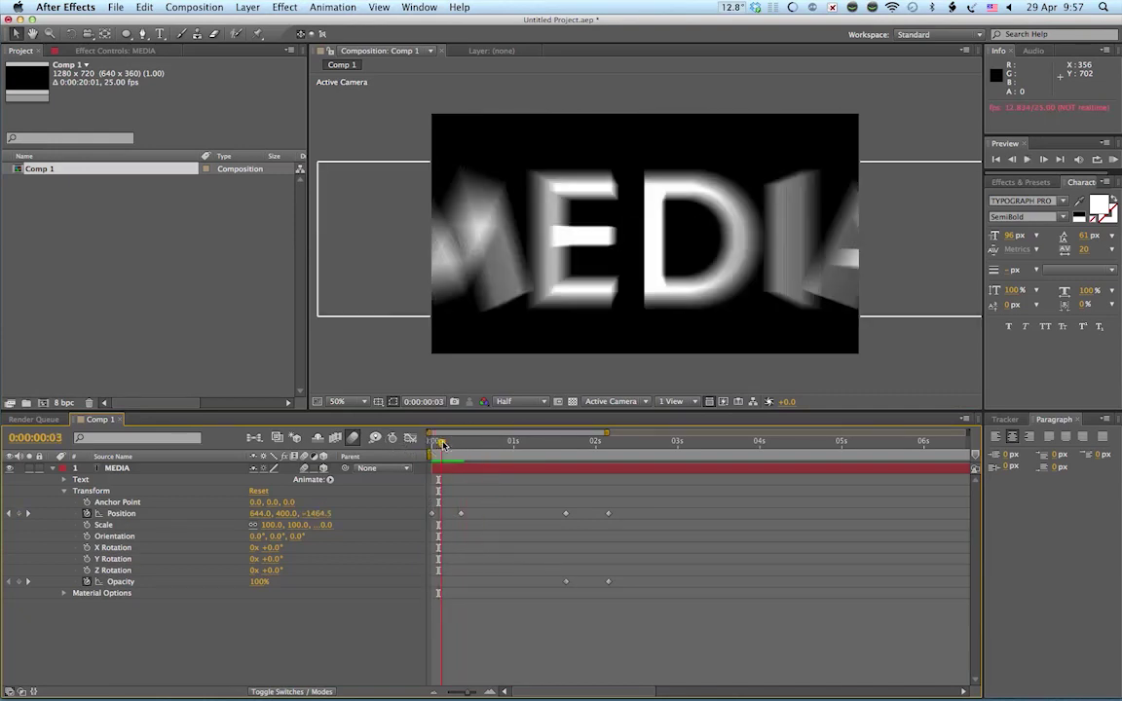
pyautogui.click(53, 469)
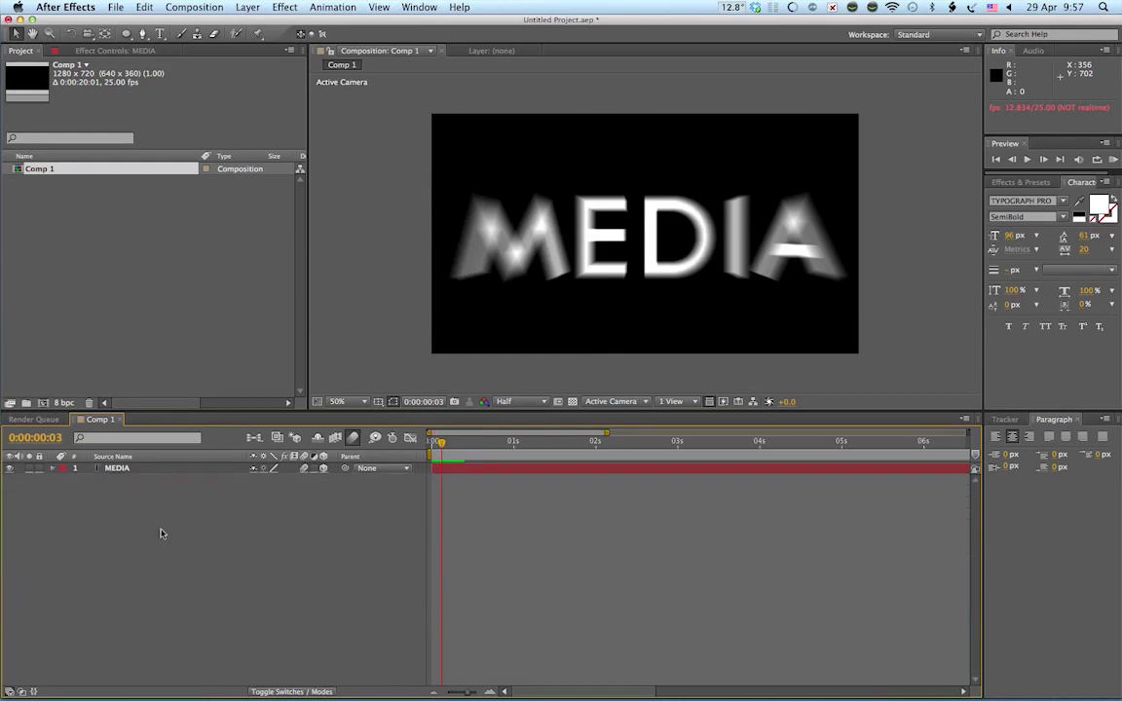
# Step: Duplicate the MEDIA layer with Edit > Duplicate
pyautogui.click(122, 471)
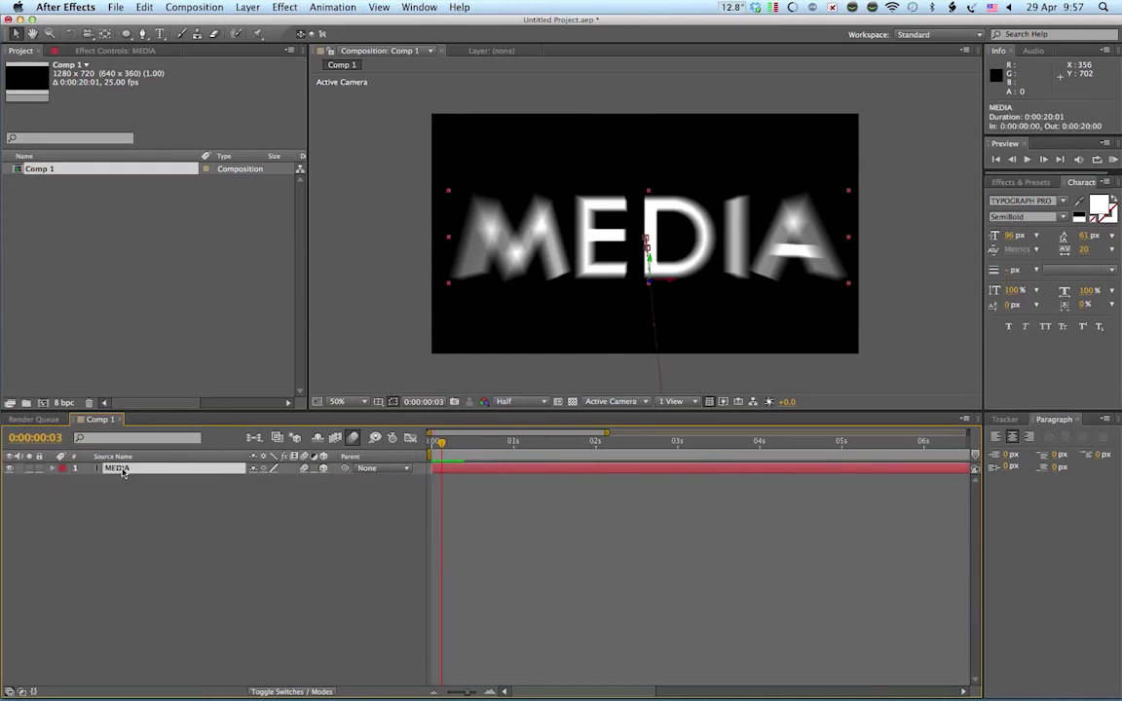
pyautogui.click(144, 8)
pyautogui.click(158, 134)
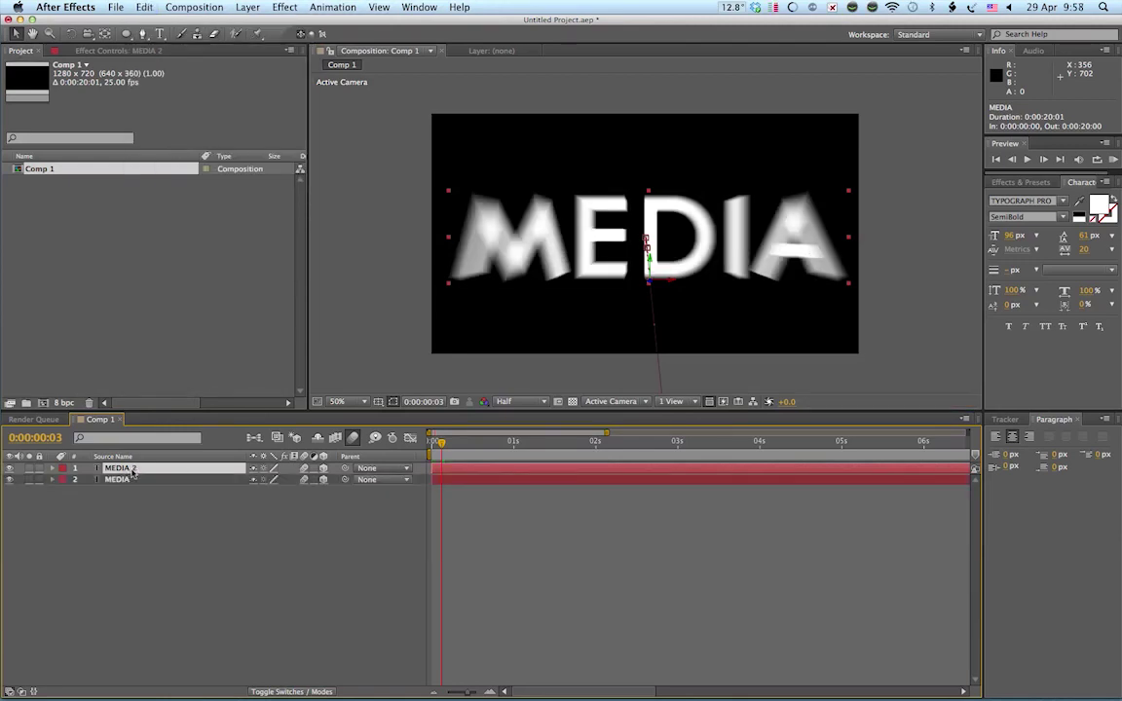
# Step: Slide the MEDIA 2 layer bar so it starts at 0:00:01:15
pyautogui.click(54, 469)
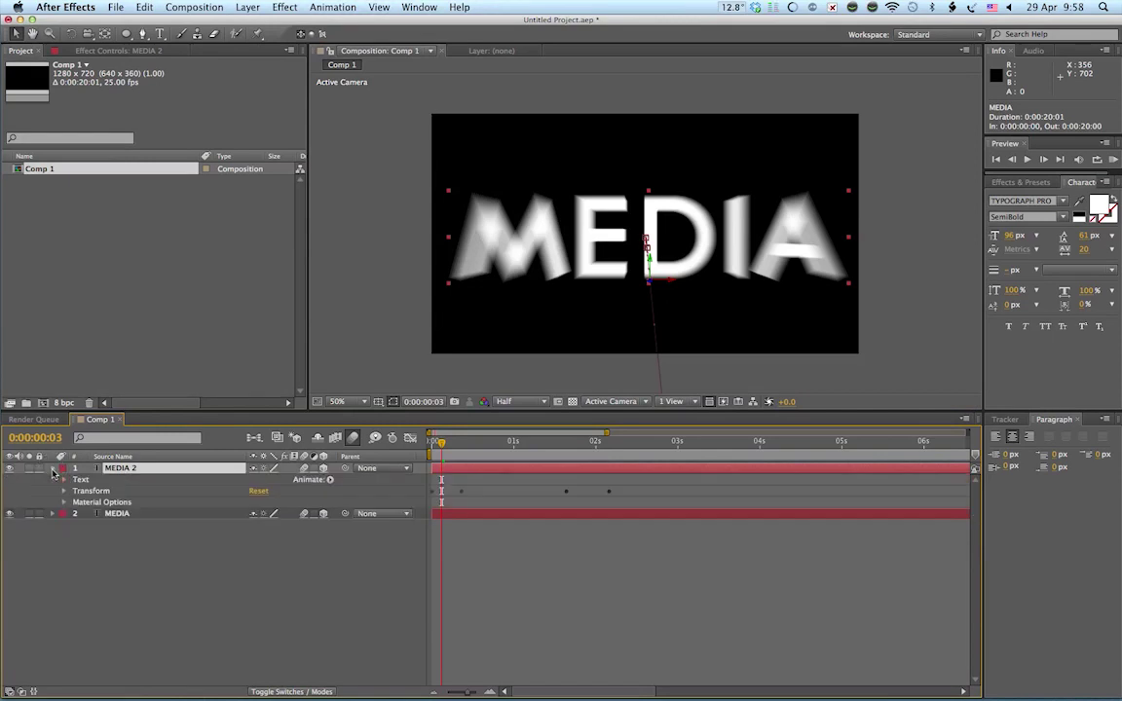
pyautogui.click(52, 514)
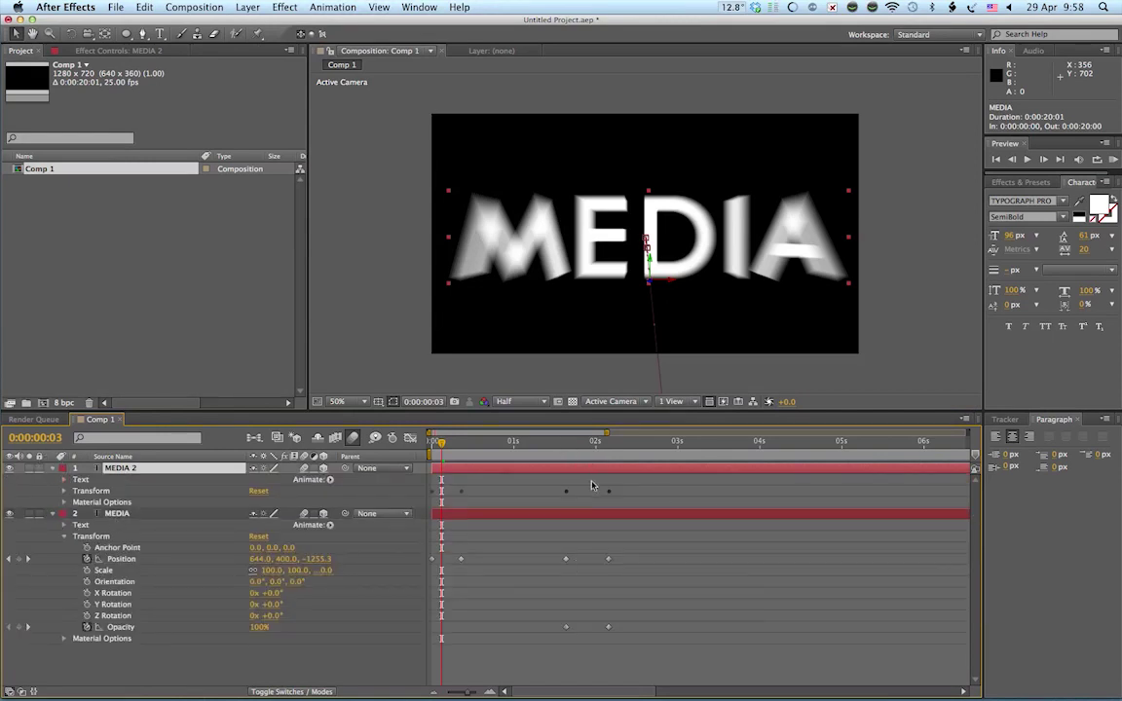
pyautogui.moveTo(566, 443)
pyautogui.mouseDown()
pyautogui.moveTo(585, 443)
pyautogui.moveTo(567, 444)
pyautogui.mouseUp()
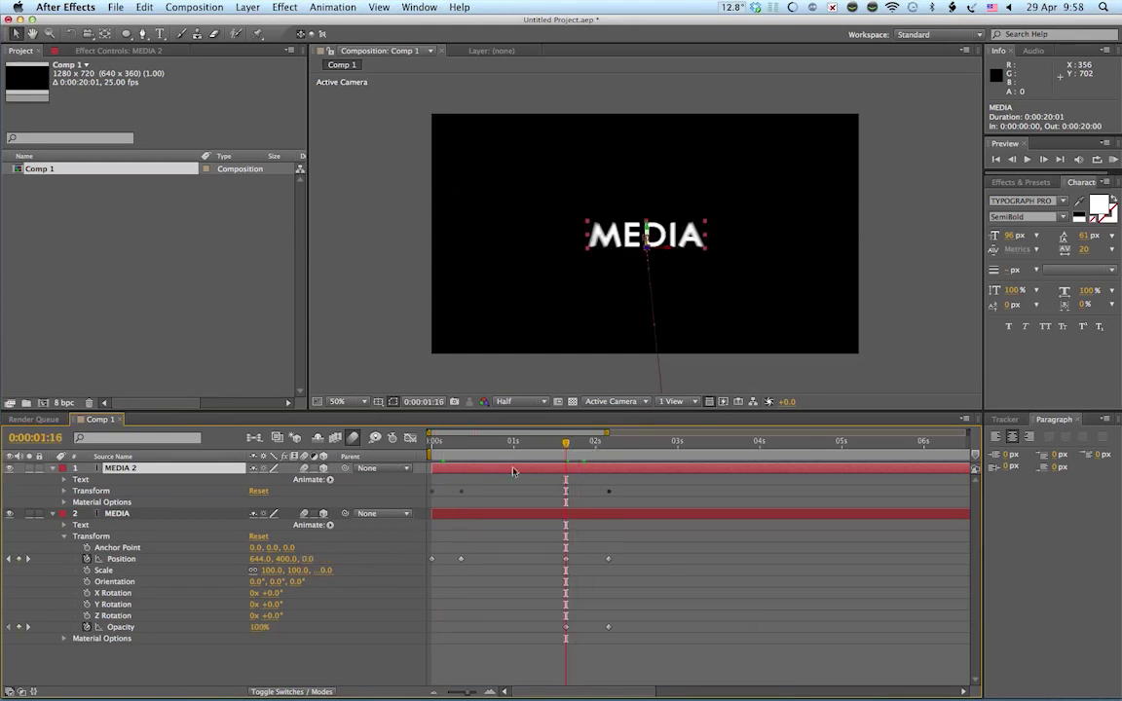
pyautogui.click(451, 471)
pyautogui.moveTo(451, 472); pyautogui.dragTo(582, 471)
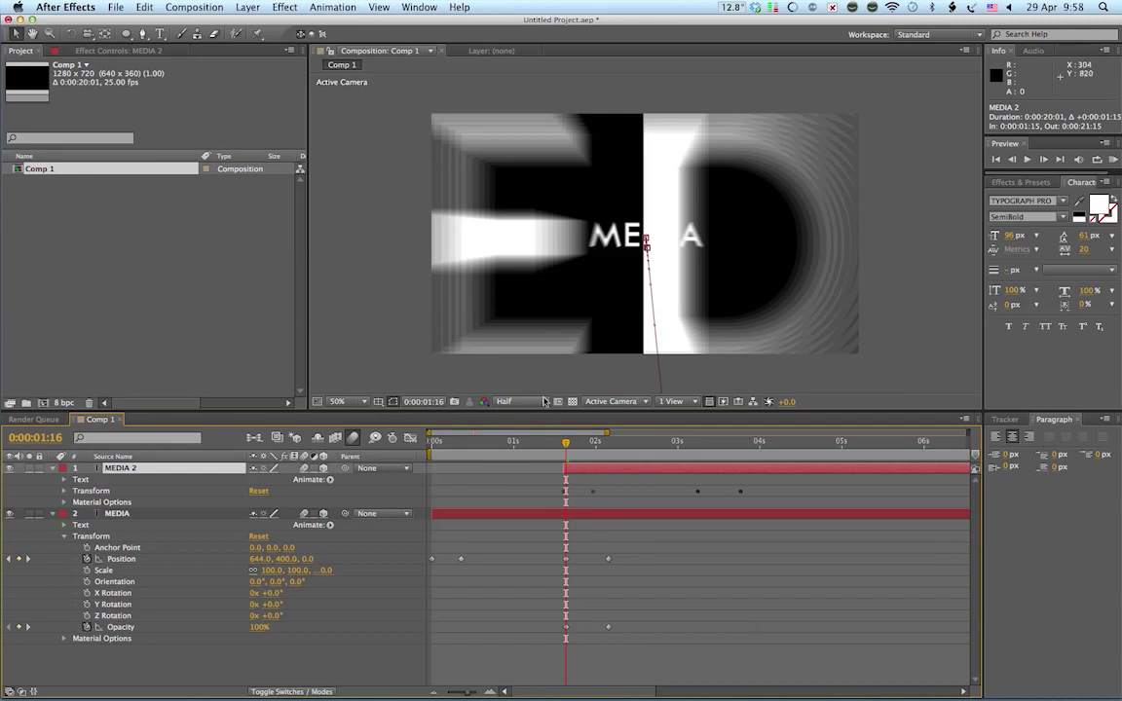
# Step: Retype the MEDIA 2 text as ROCKS and preview the sequence from frame 0
pyautogui.click(644, 443)
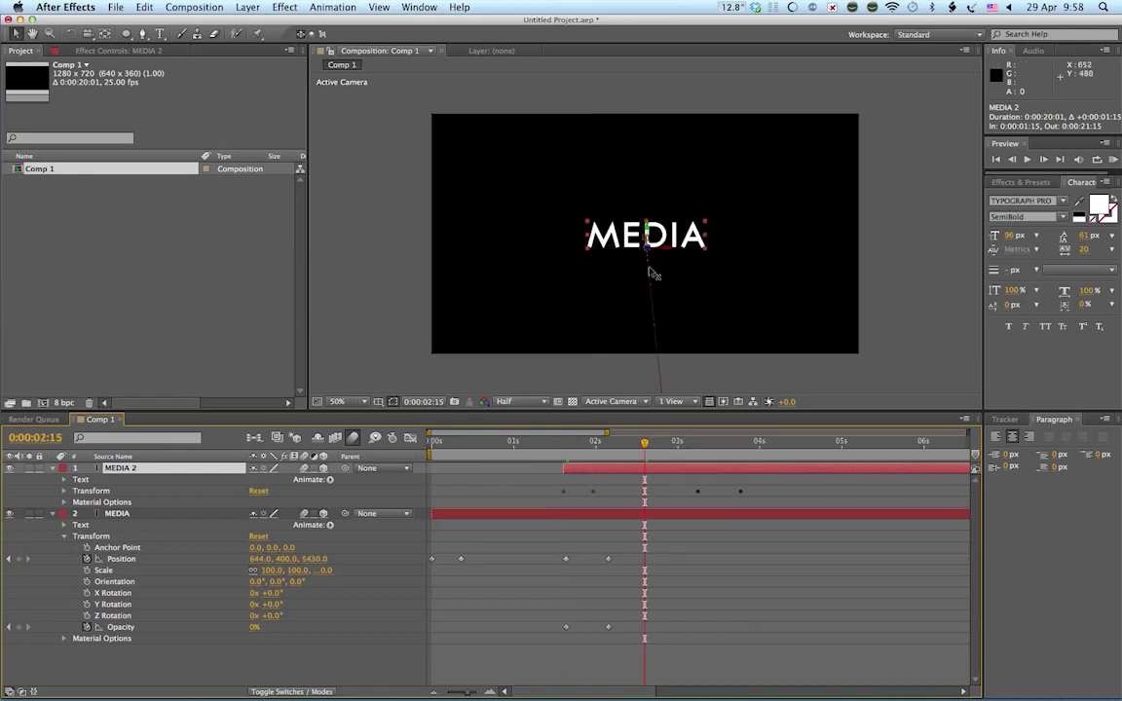
pyautogui.doubleClick(121, 468)
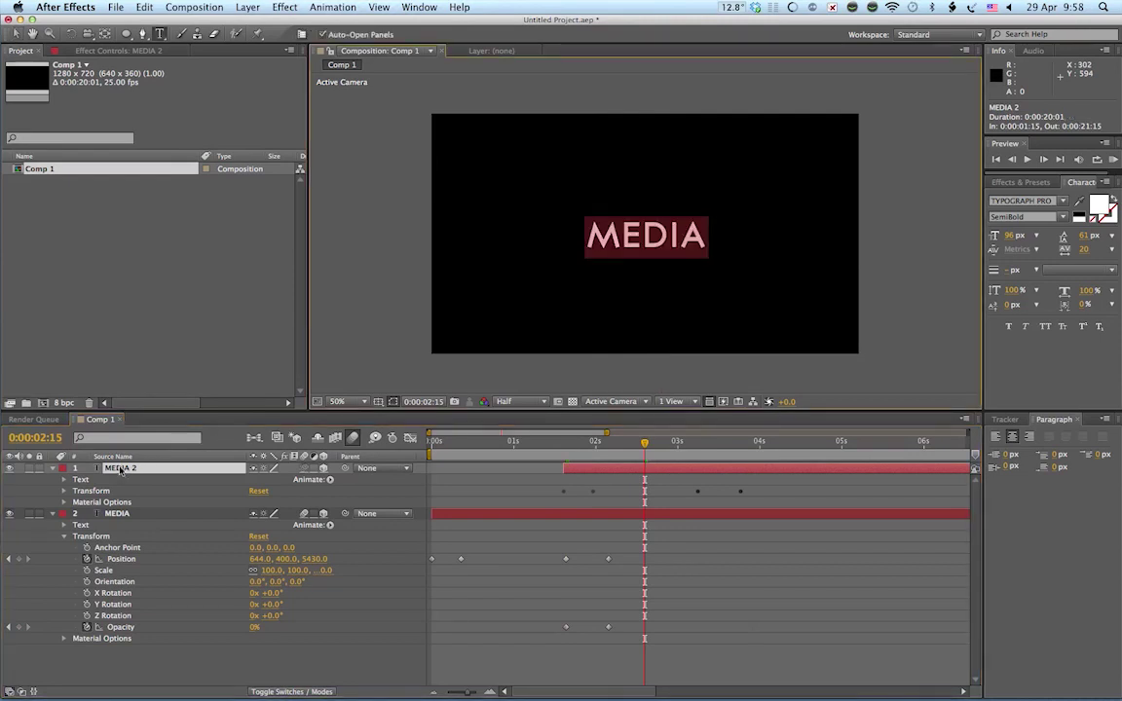
pyautogui.write('ROCKS')
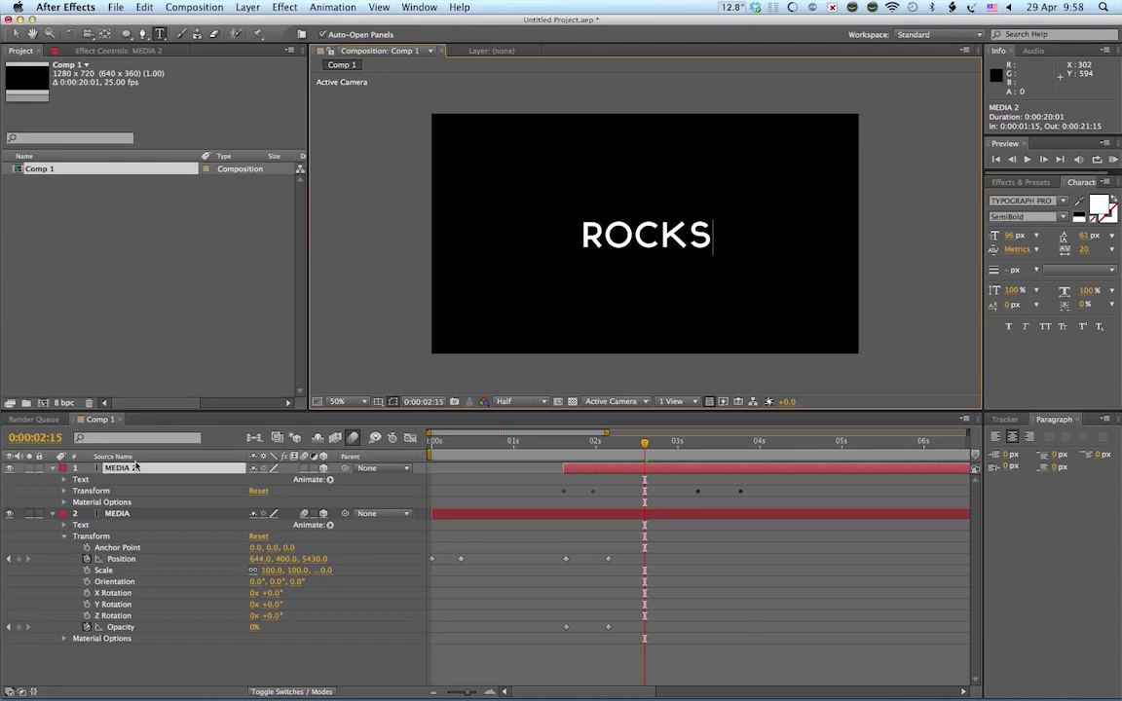
pyautogui.click(143, 469)
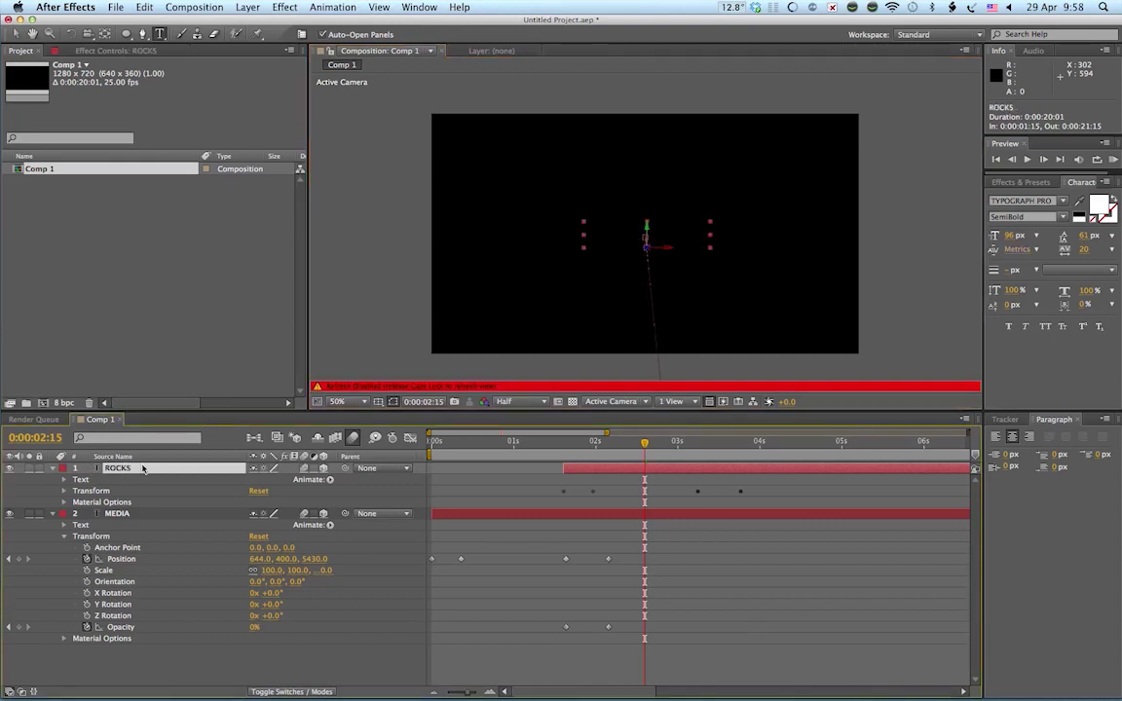
pyautogui.click(431, 440)
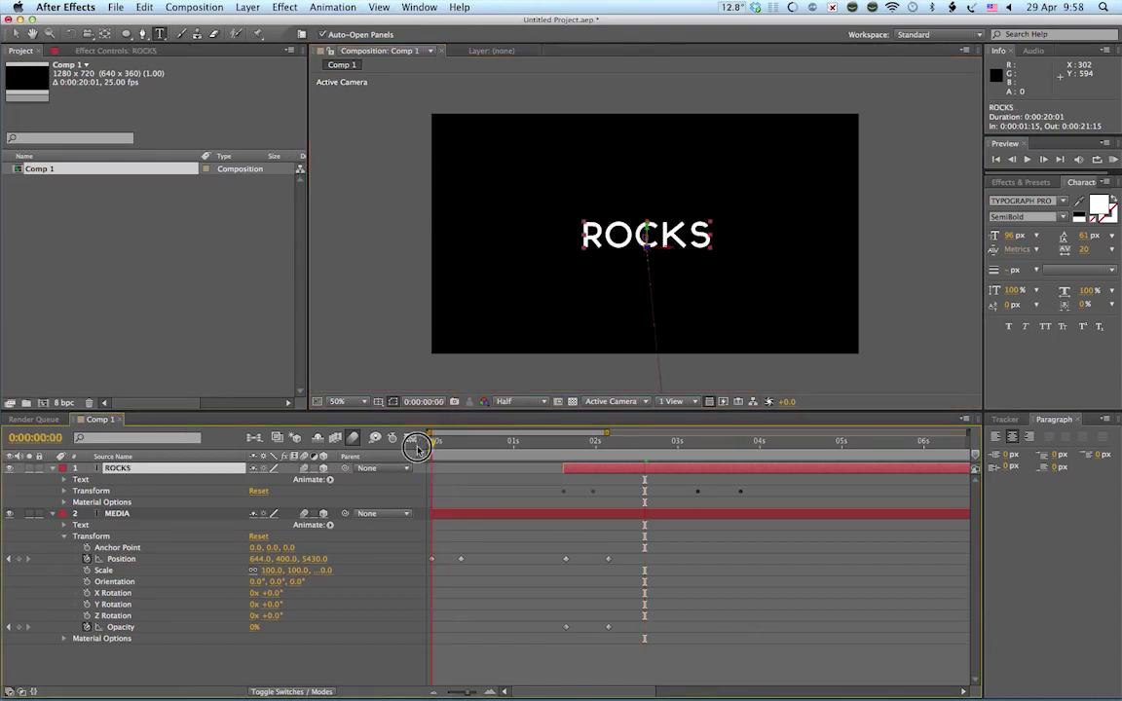
pyautogui.press('space')
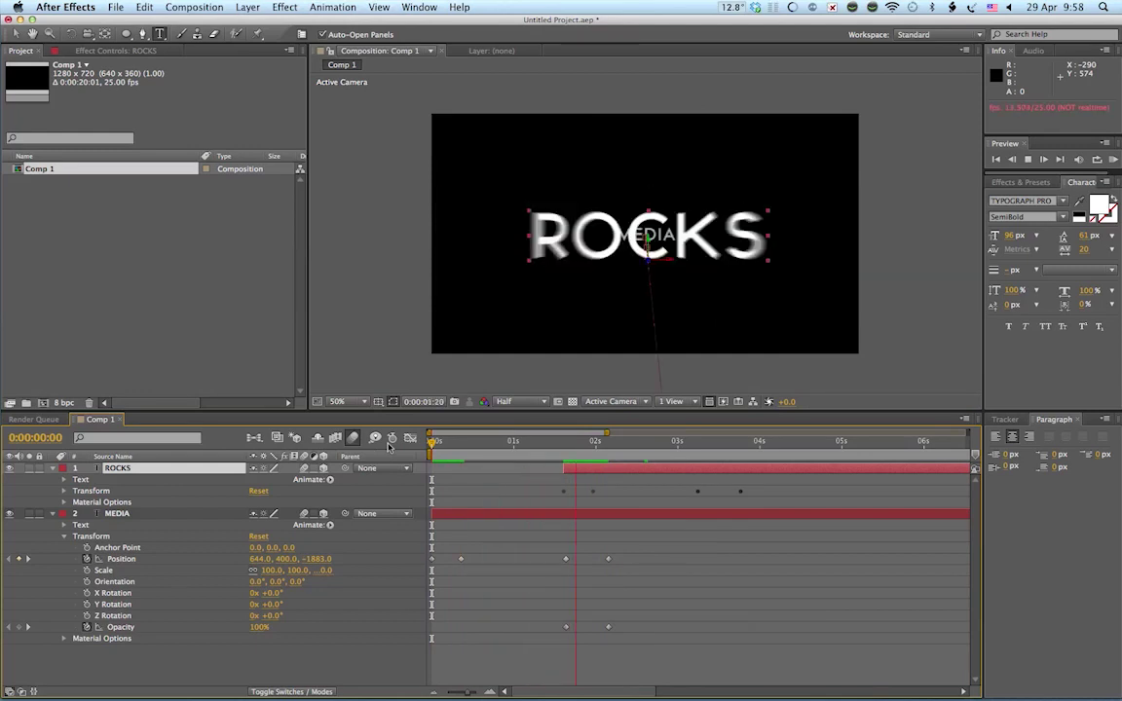
# Step: Stop the preview, return to time zero, and collapse the MEDIA and ROCKS layers
pyautogui.click(587, 444)
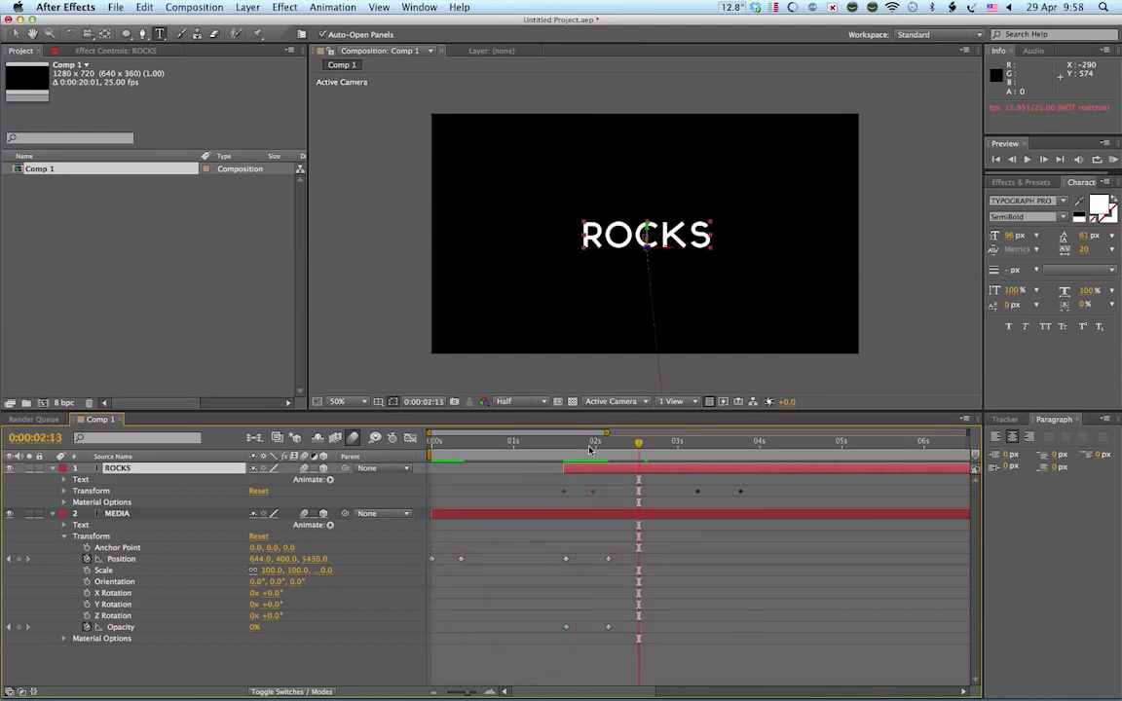
pyautogui.moveTo(587, 443)
pyautogui.mouseDown()
pyautogui.moveTo(433, 441)
pyautogui.moveTo(575, 455)
pyautogui.mouseUp()
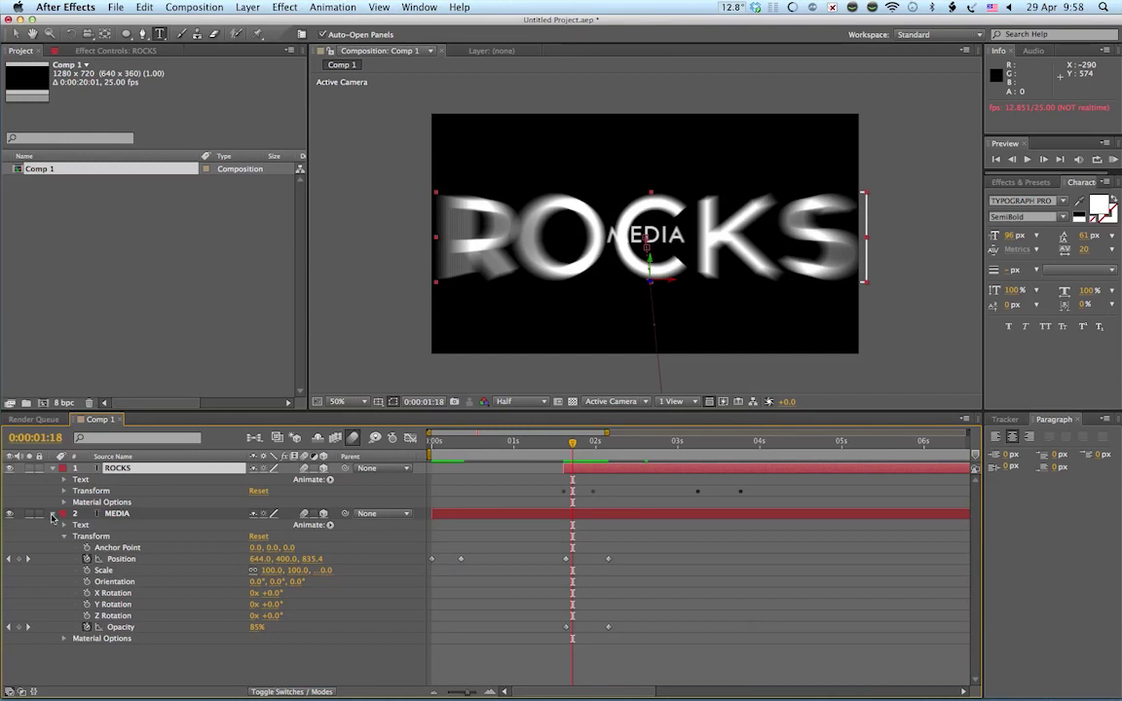
pyautogui.click(53, 514)
pyautogui.click(52, 468)
# Step: Duplicate ROCKS and shift the ROCKS 2 copy to start near 0:00:03:05
pyautogui.click(114, 469)
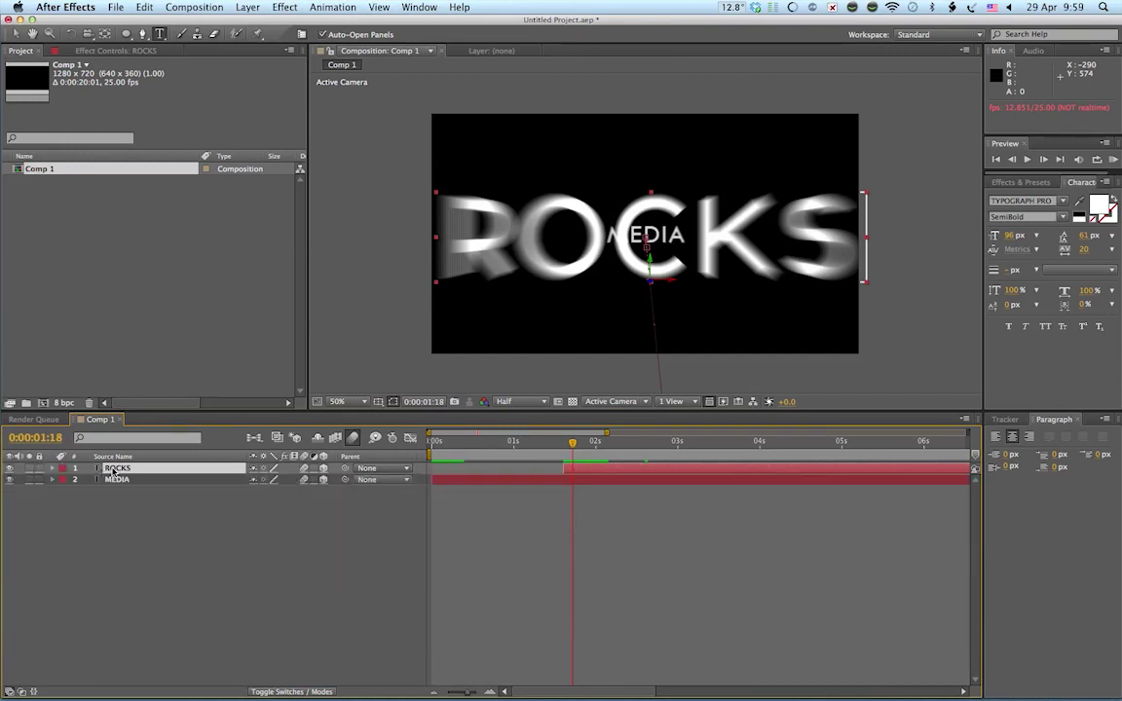
pyautogui.click(144, 8)
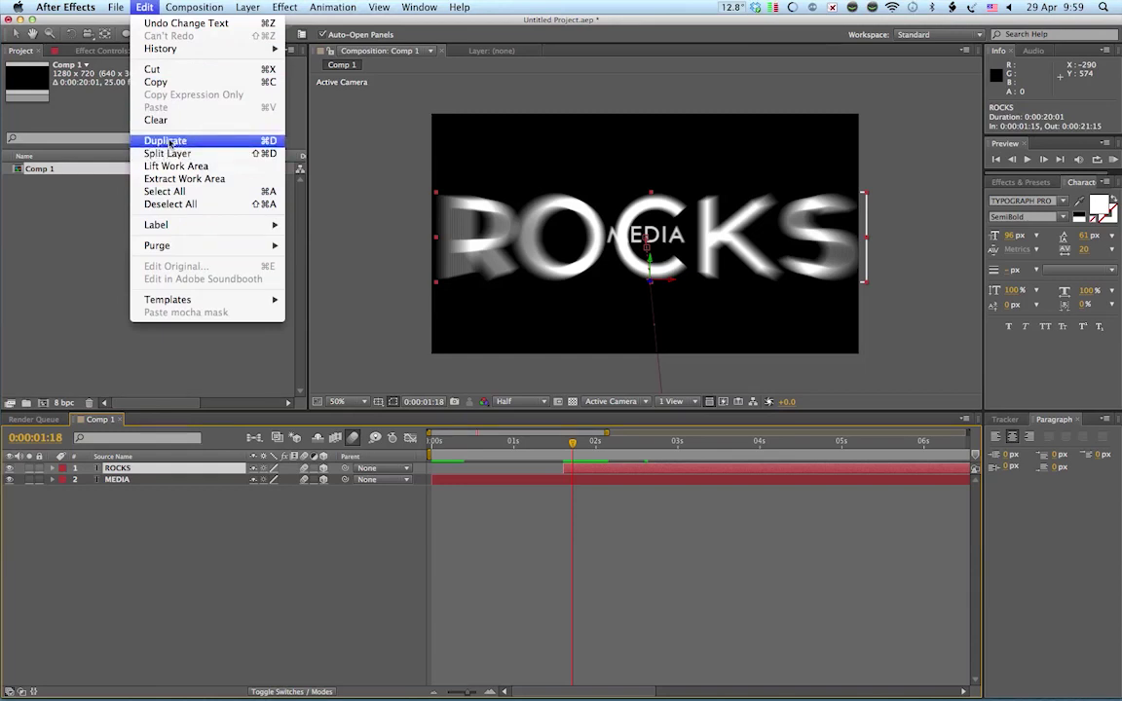
pyautogui.click(166, 141)
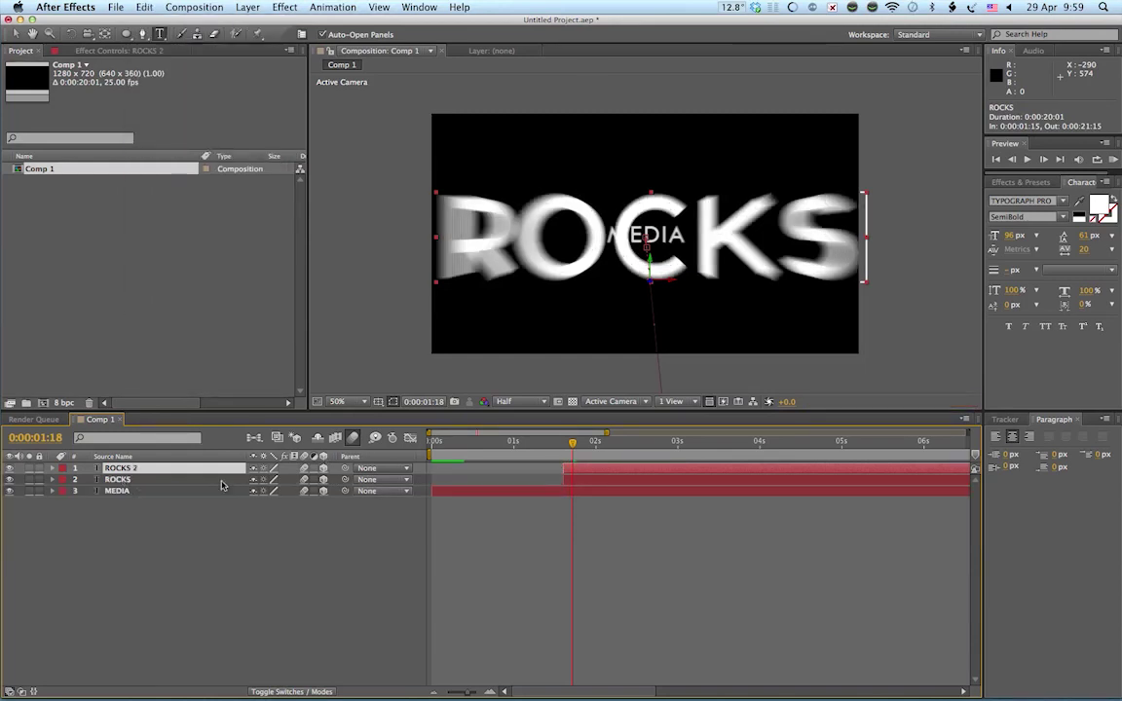
pyautogui.click(52, 479)
pyautogui.click(53, 469)
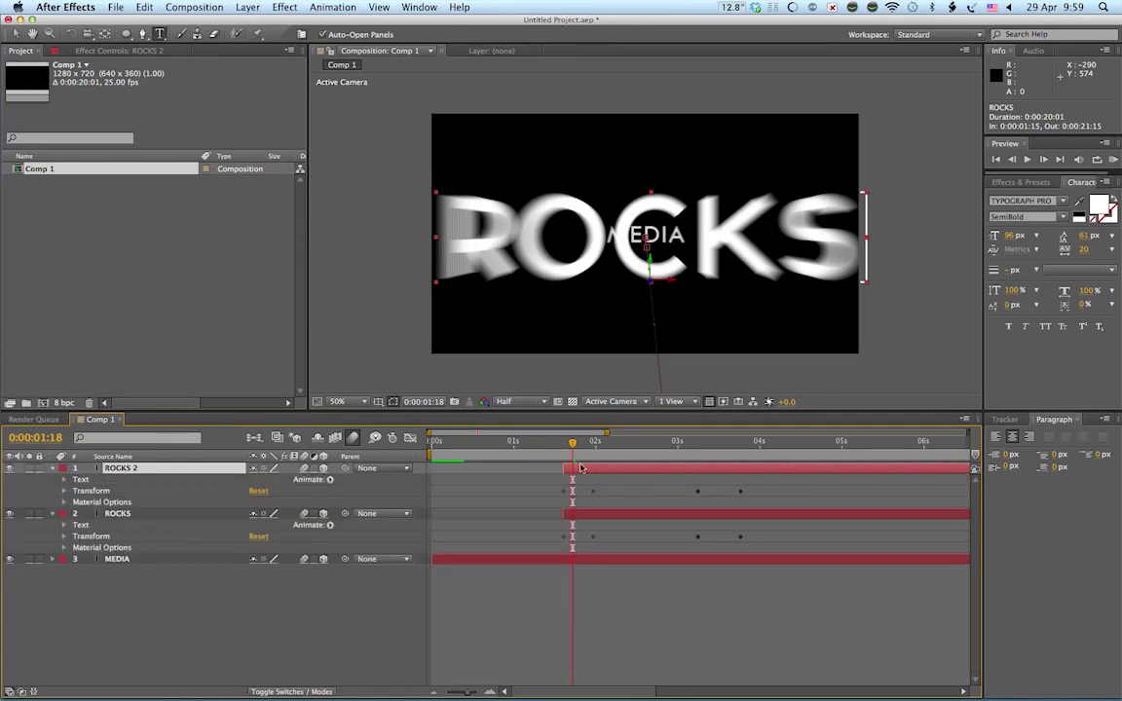
pyautogui.moveTo(580, 468); pyautogui.dragTo(717, 473)
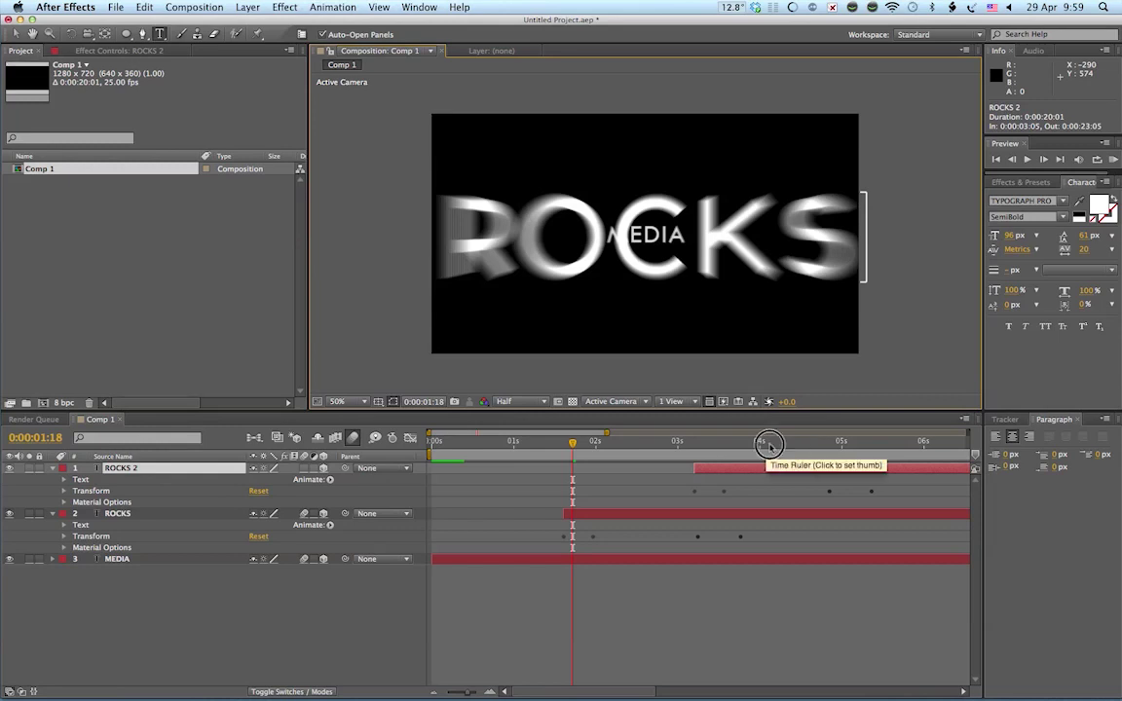
# Step: Preview from 0:00:03:07 to confirm MY flies in after ROCKS, then select the MY layer
pyautogui.click(768, 443)
pyautogui.press('capslock')
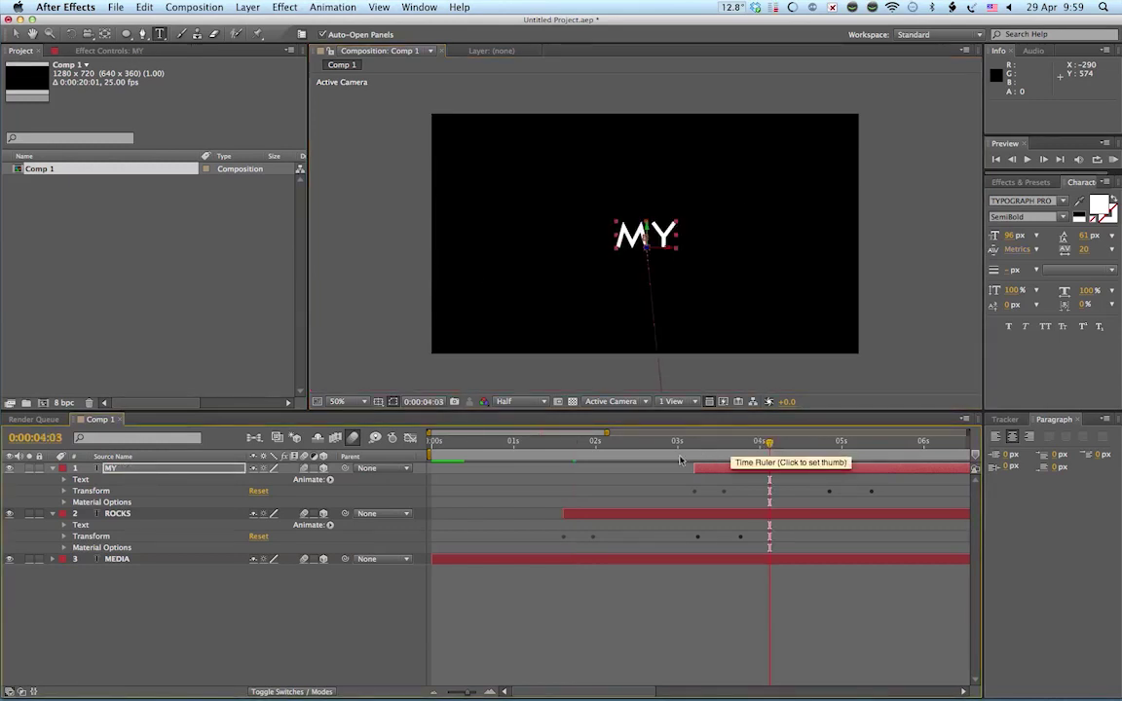
pyautogui.click(724, 446)
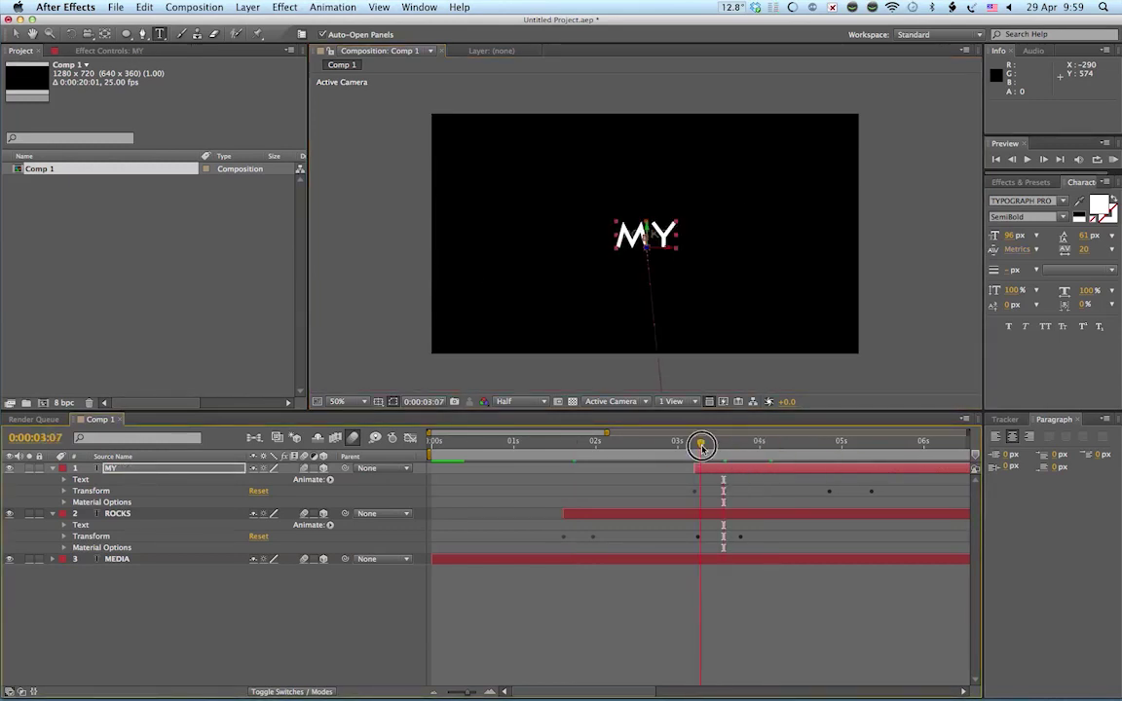
pyautogui.click(702, 446)
pyautogui.press('space')
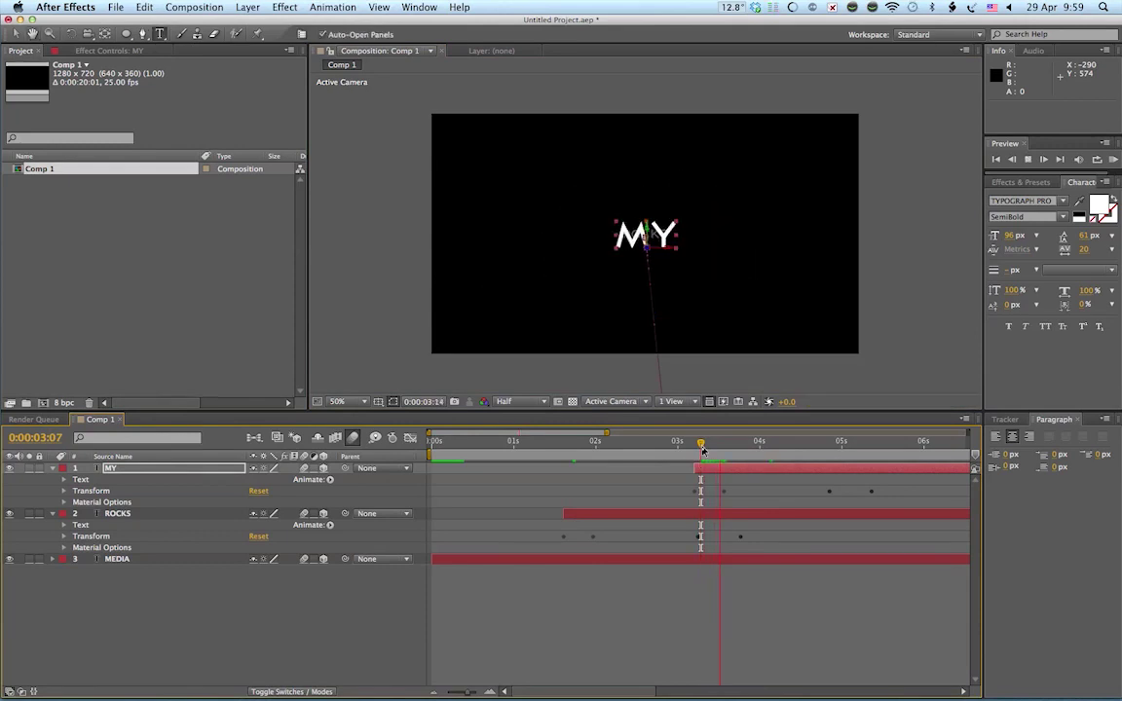
pyautogui.press('space')
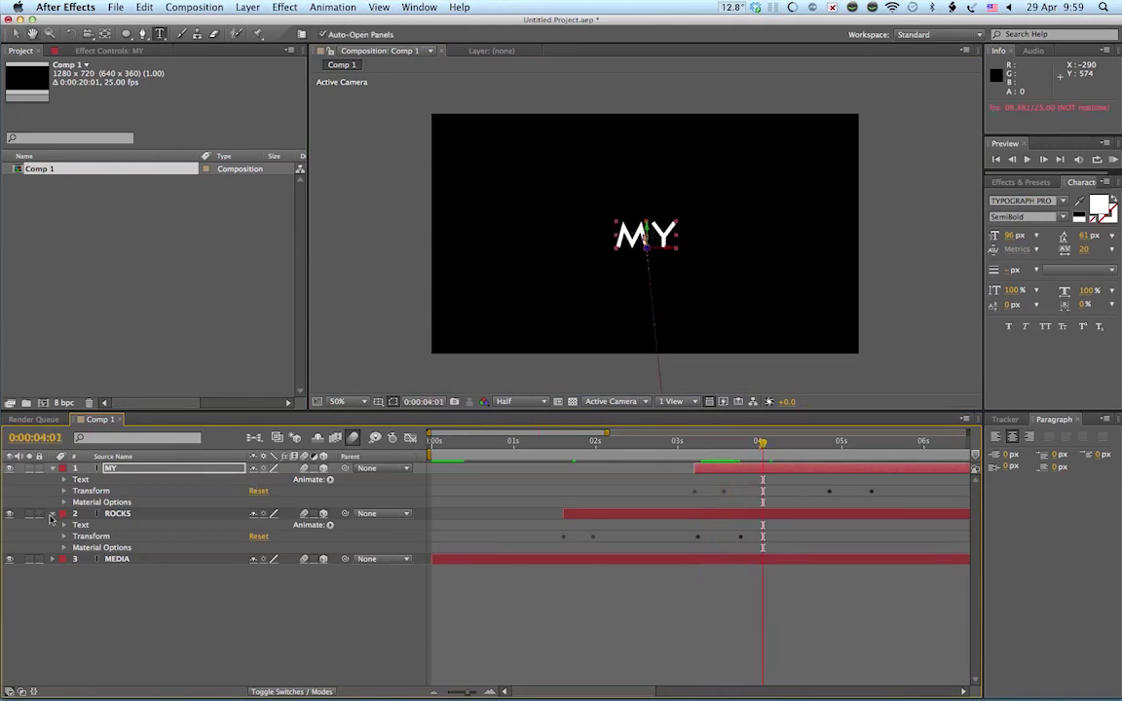
pyautogui.click(54, 514)
pyautogui.click(120, 474)
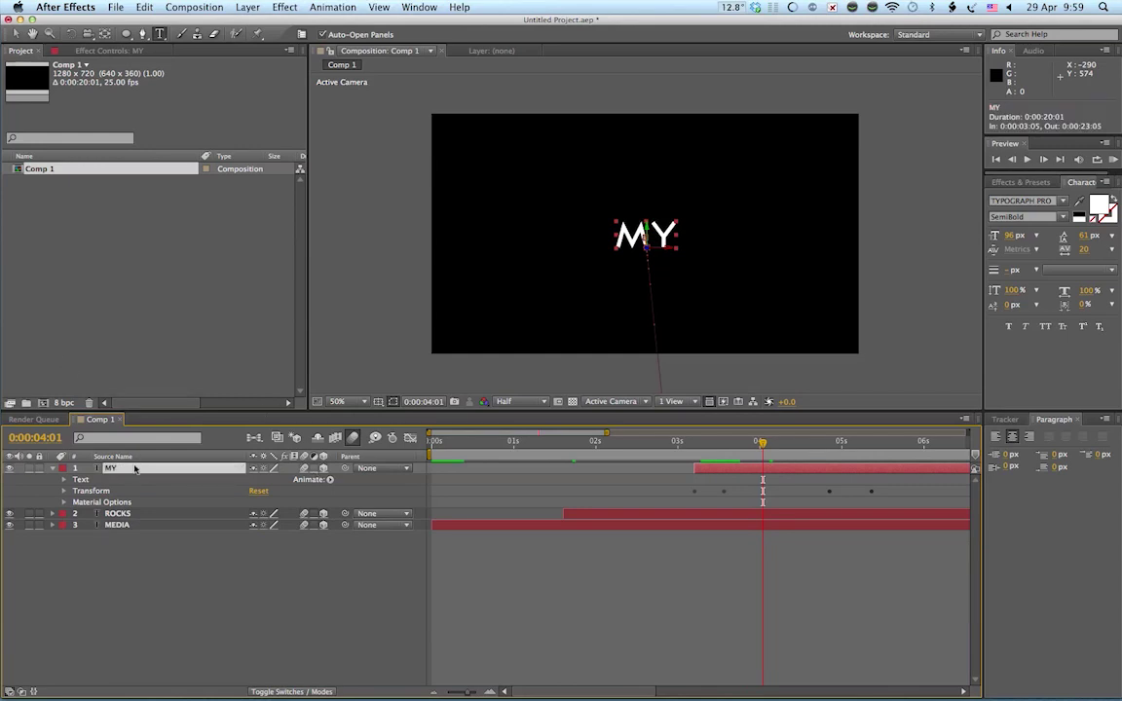
# Step: Duplicate the MY layer and shift the MY 2 copy to start around 4:19
pyautogui.click(145, 7)
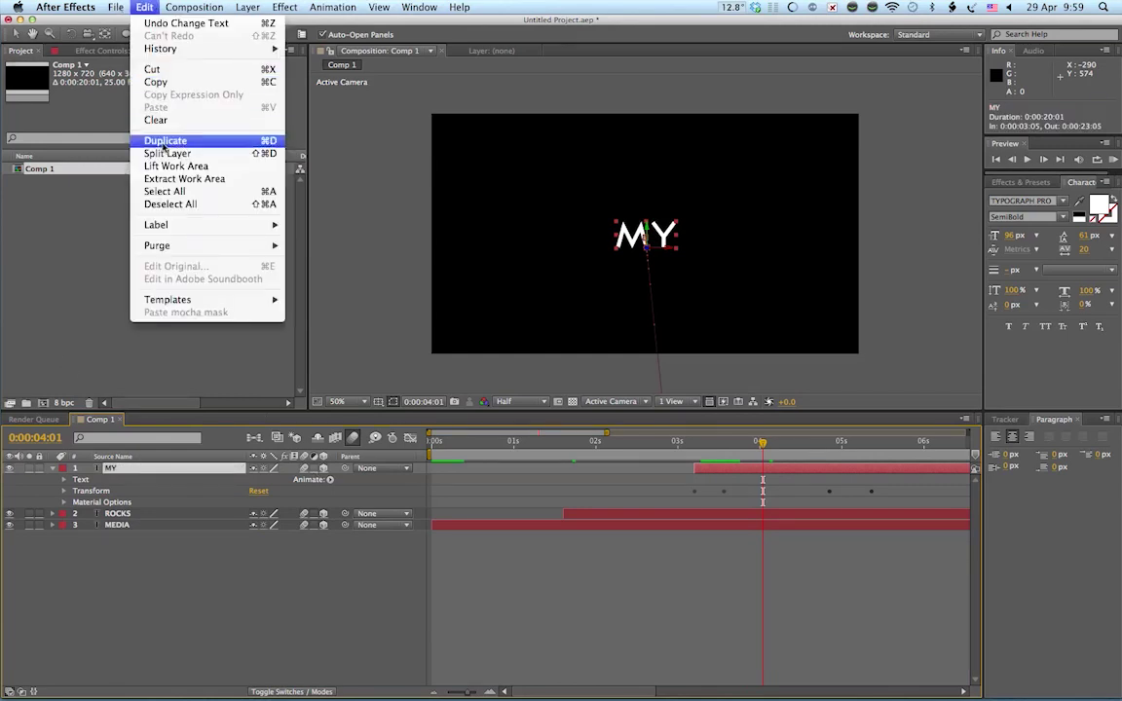
pyautogui.click(156, 130)
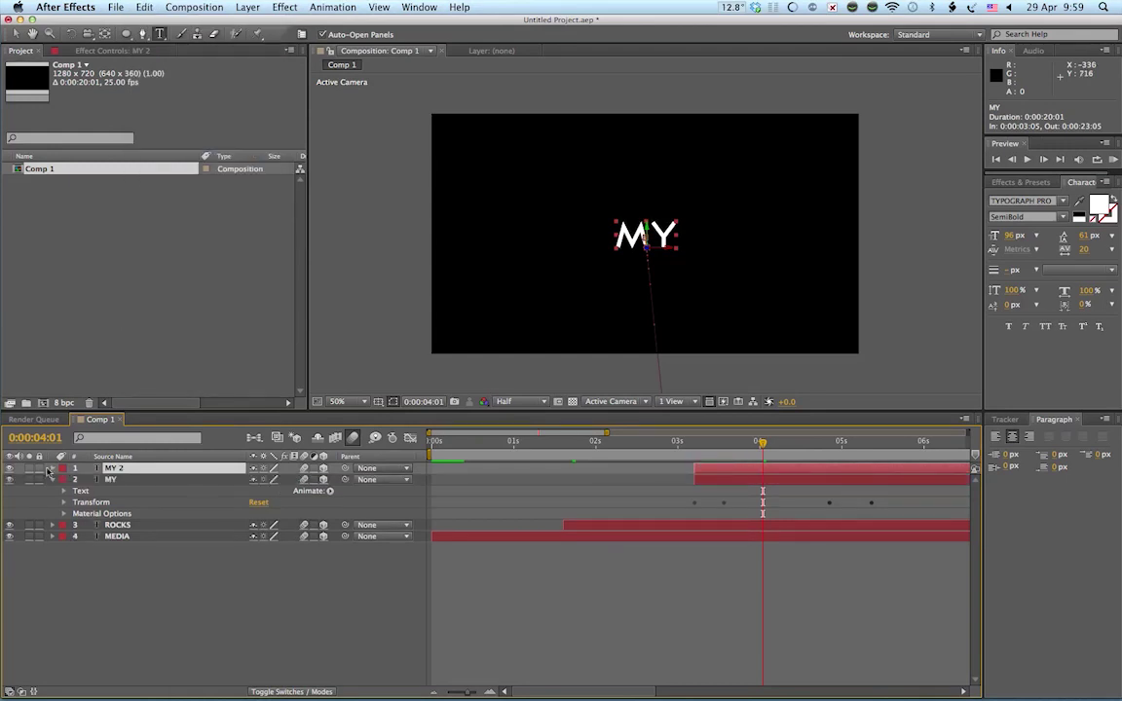
pyautogui.click(52, 470)
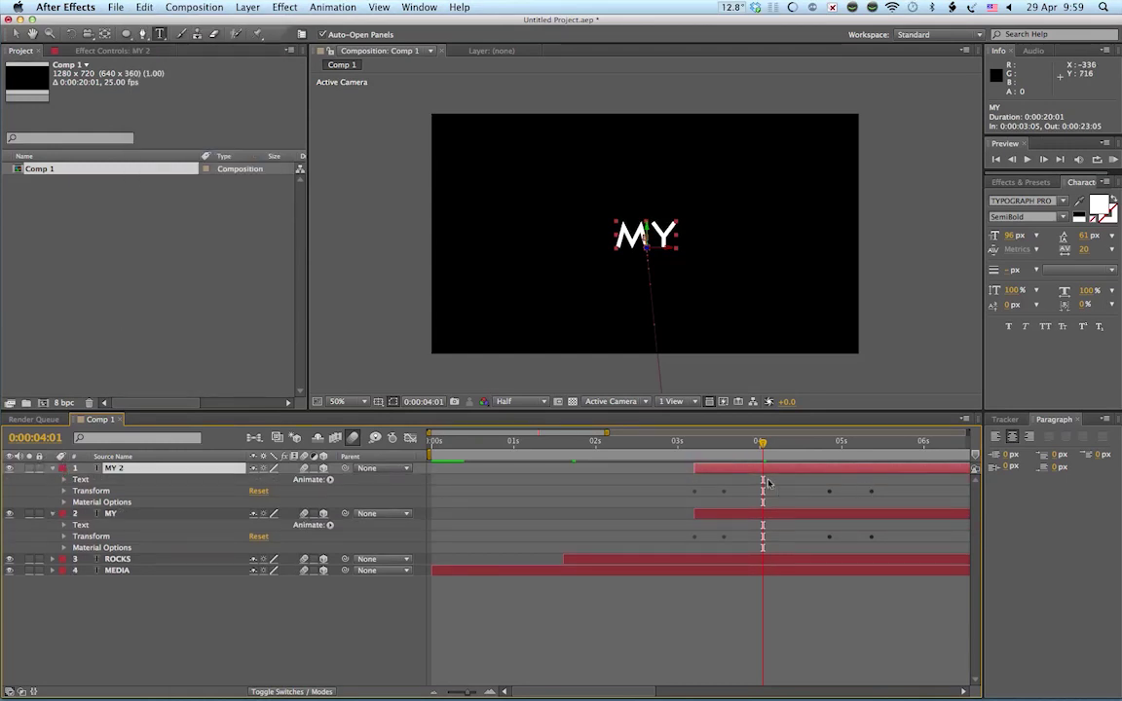
pyautogui.moveTo(735, 470); pyautogui.dragTo(868, 468)
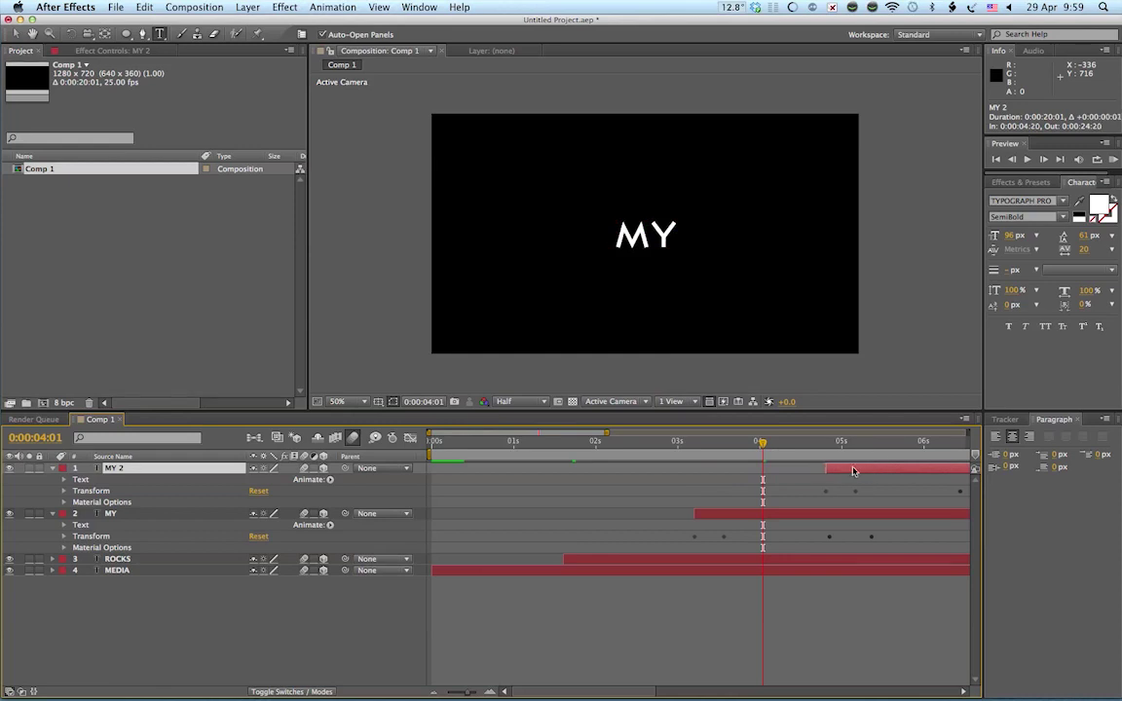
pyautogui.click(823, 455)
pyautogui.press('space')
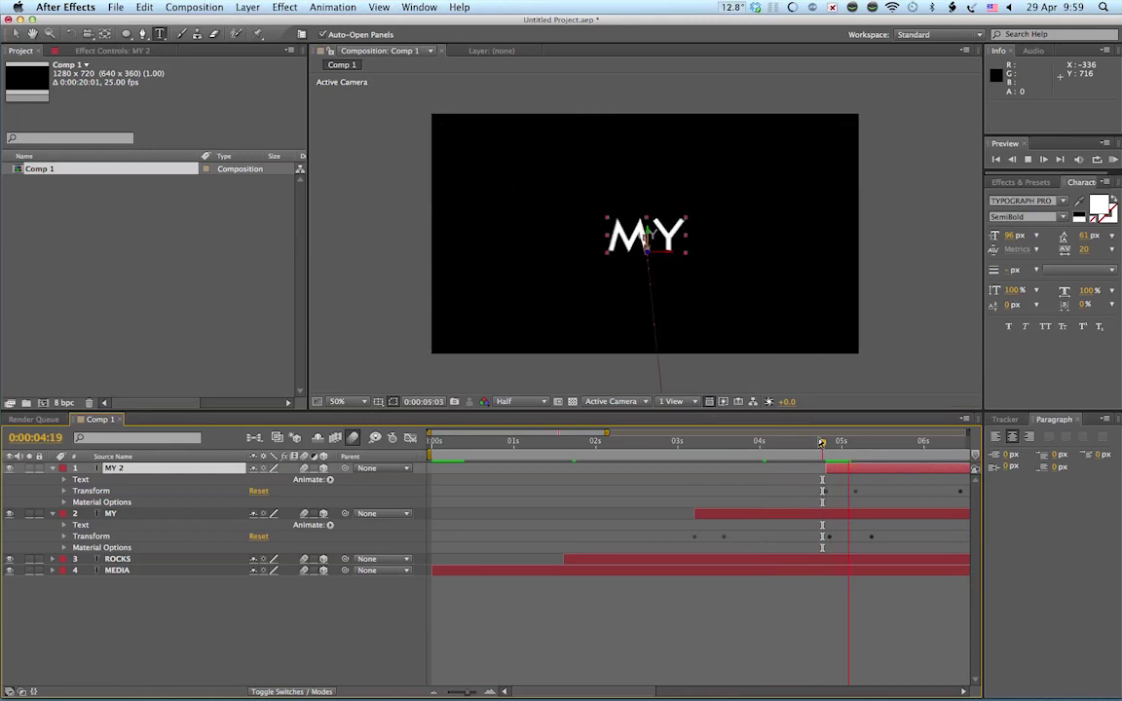
pyautogui.press('space')
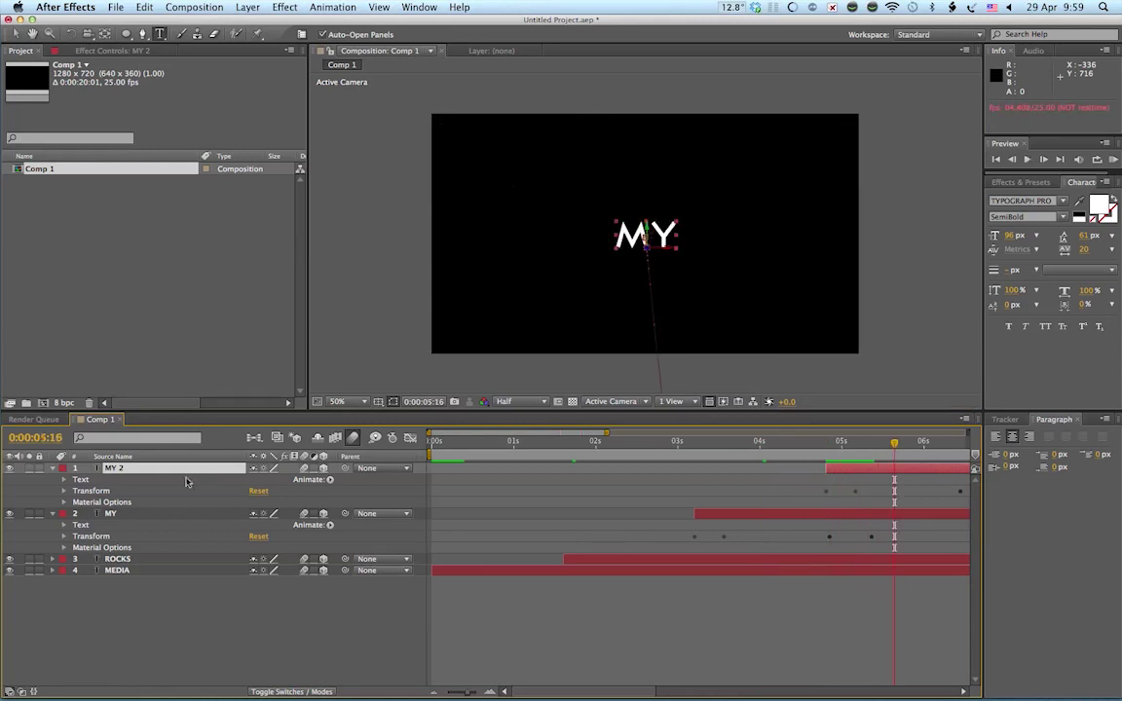
# Step: Retype the MY 2 copy's text as WORLD
pyautogui.doubleClick(123, 469)
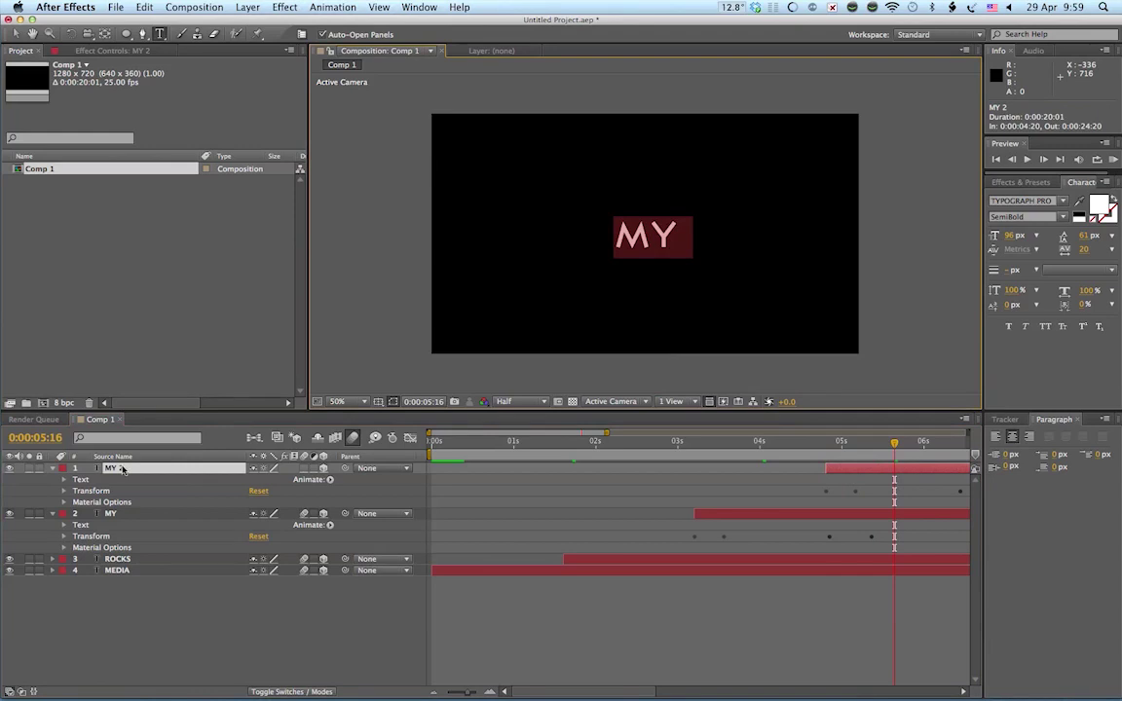
pyautogui.write('WORLD')
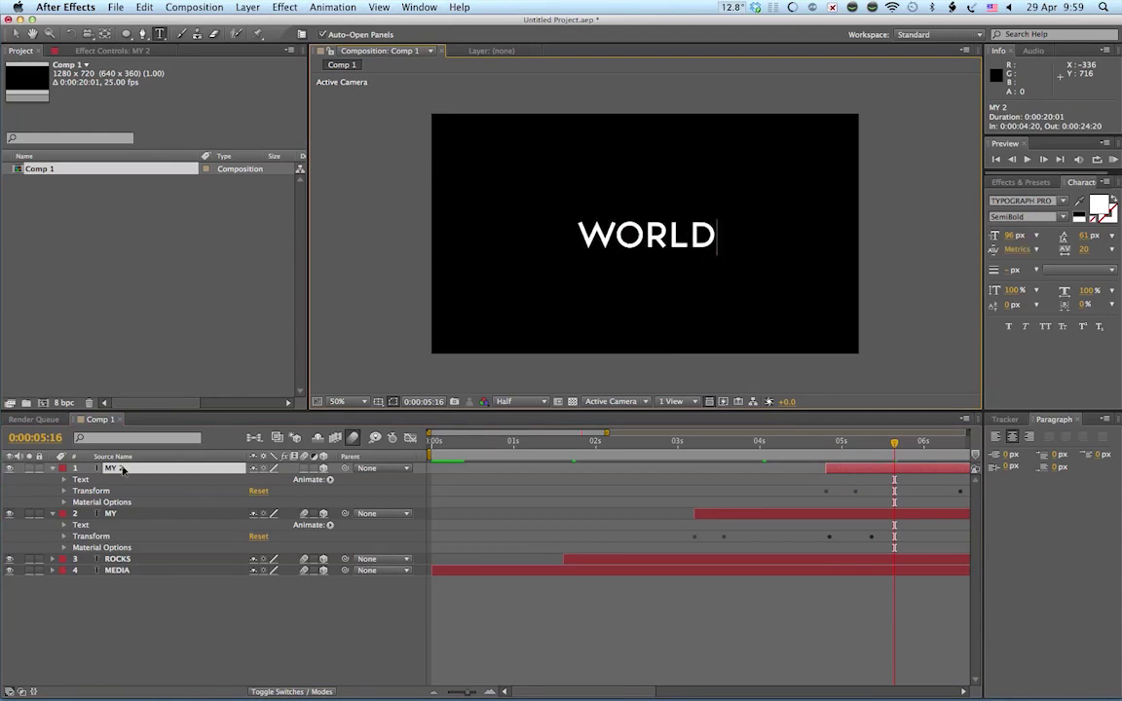
pyautogui.press('KP_Enter')
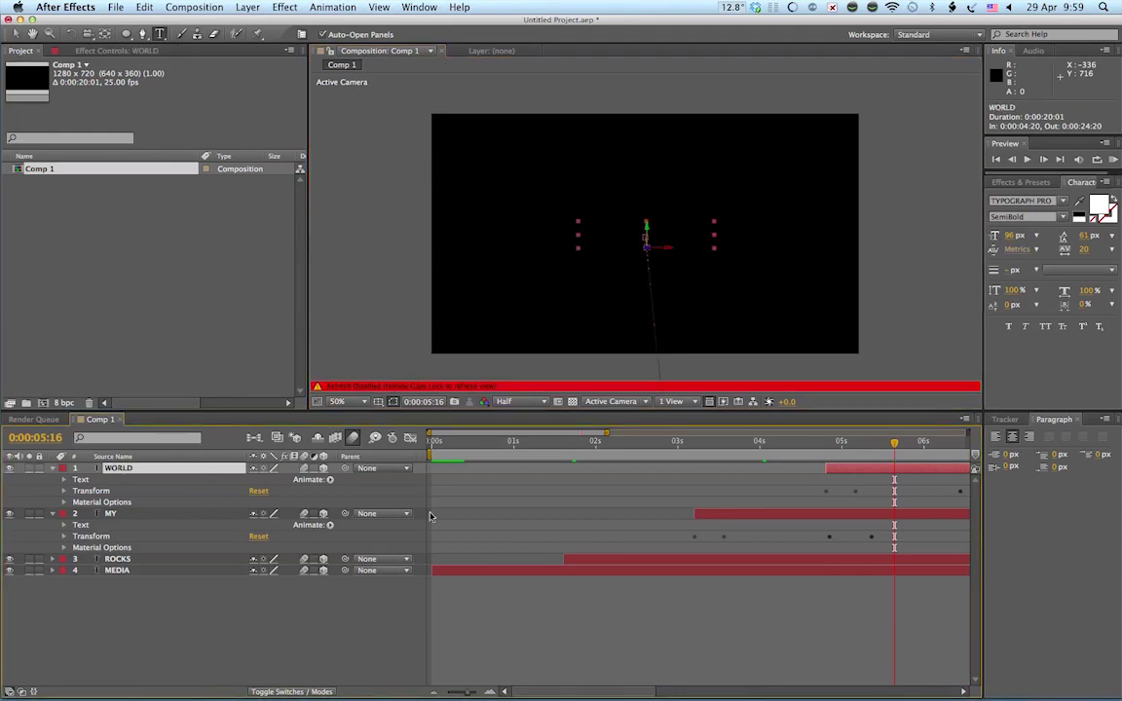
# Step: Play the MEDIA, ROCKS, MY, WORLD sequence from the start, then stop at 0:00:05:11
pyautogui.click(451, 440)
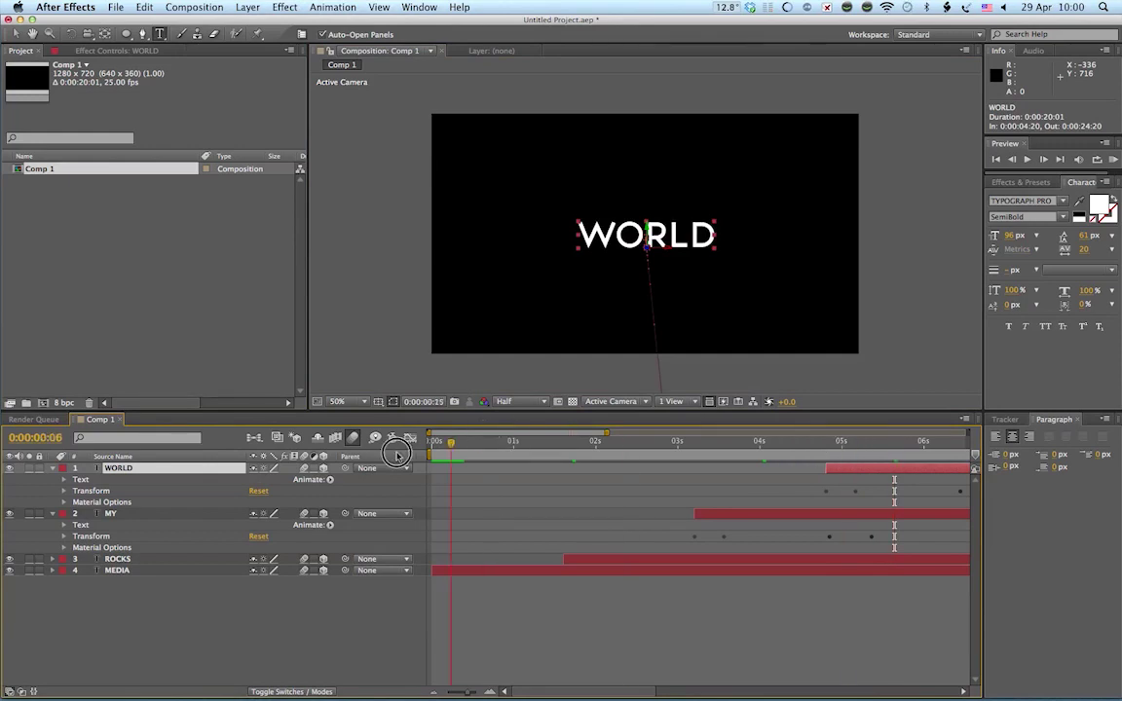
pyautogui.press('Home')
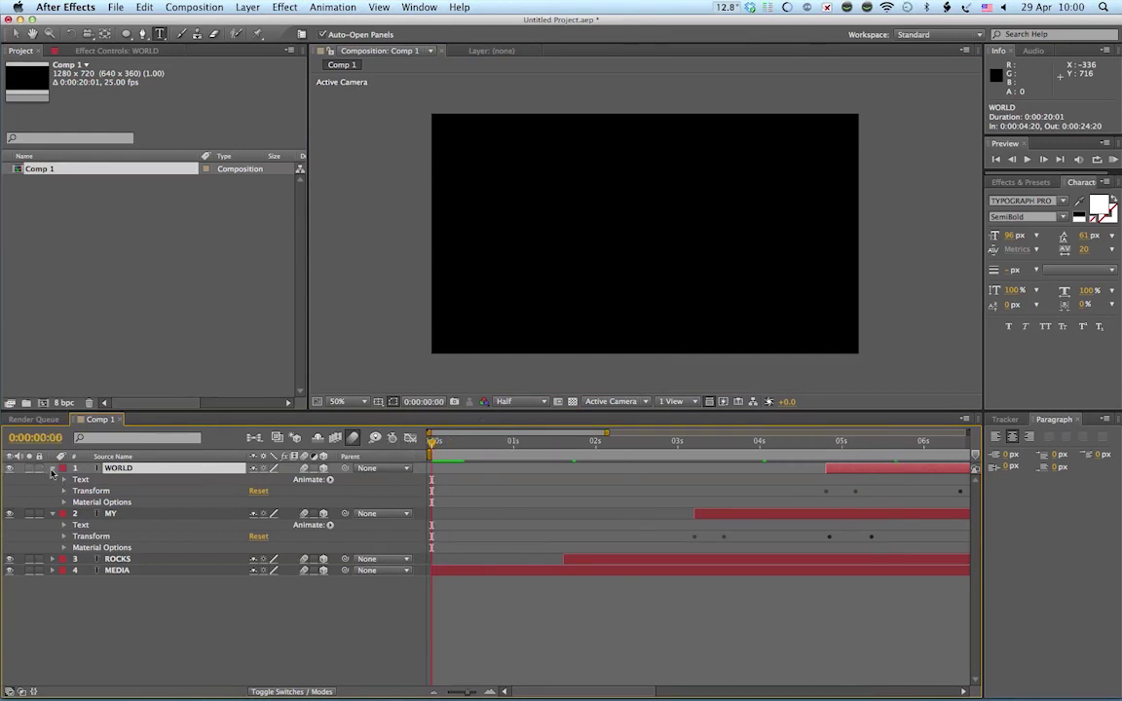
pyautogui.click(52, 469)
pyautogui.click(53, 480)
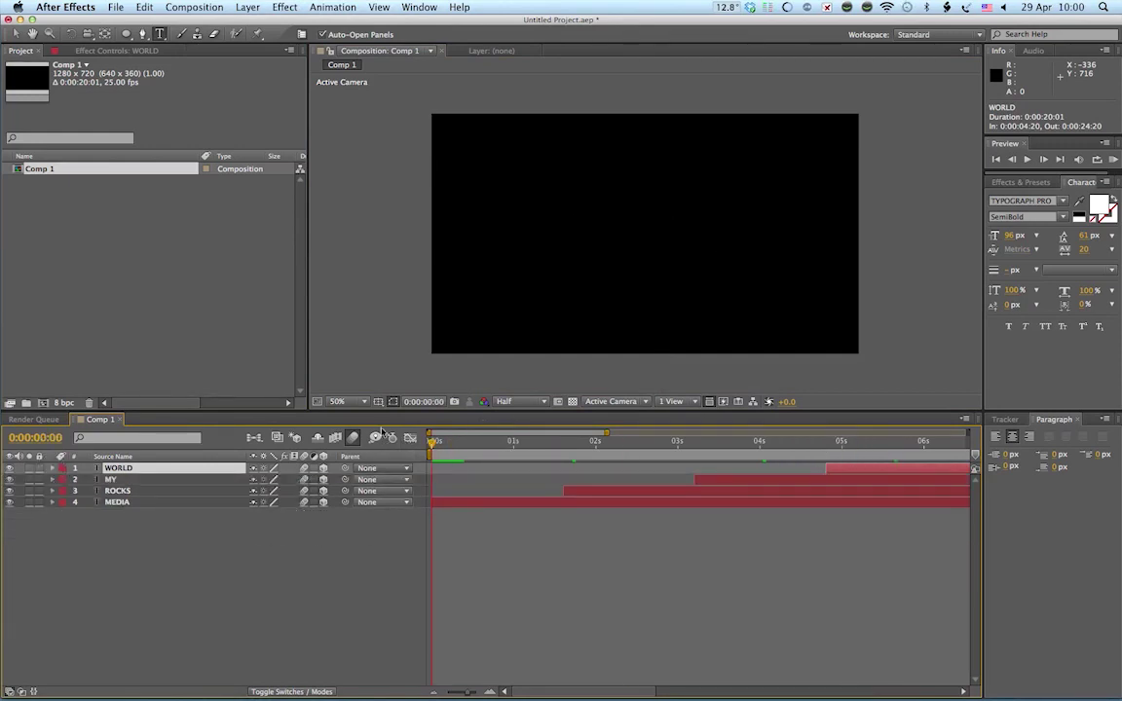
pyautogui.press('space')
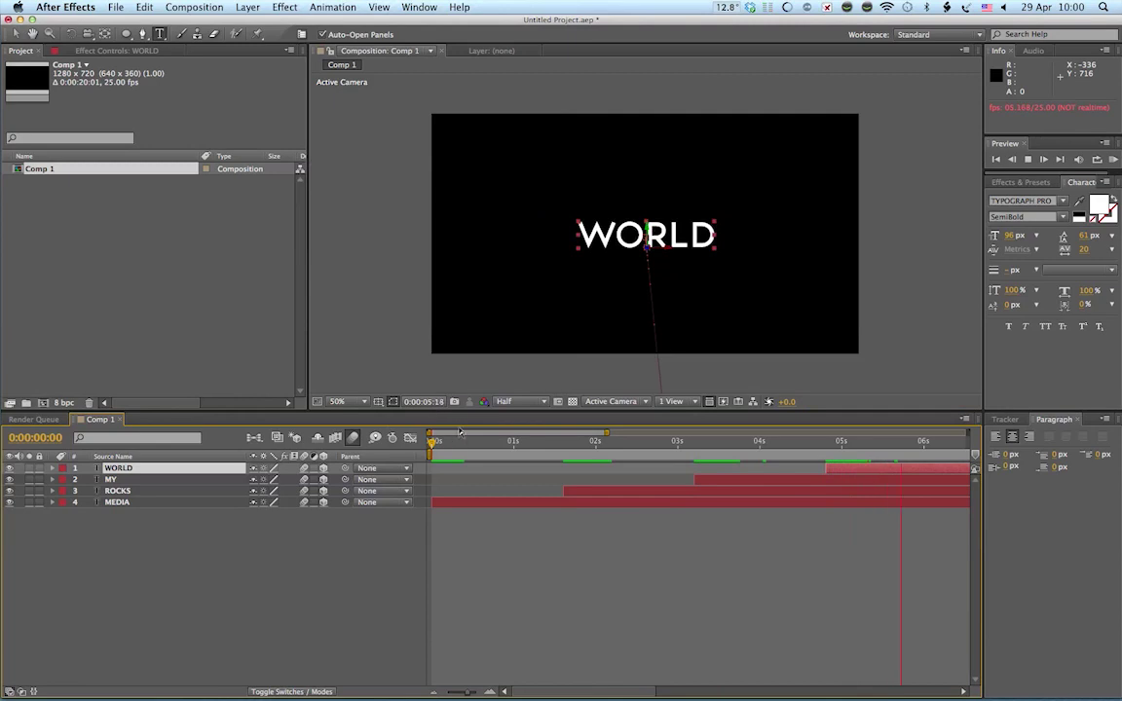
pyautogui.click(433, 436)
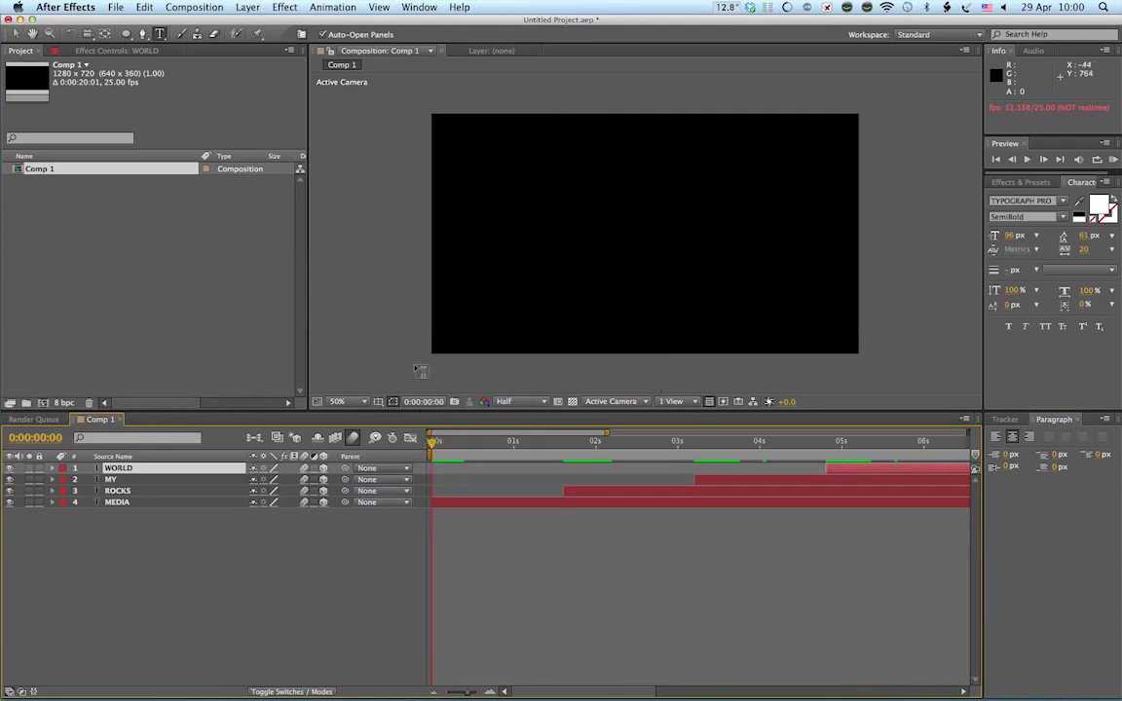
pyautogui.press('space')
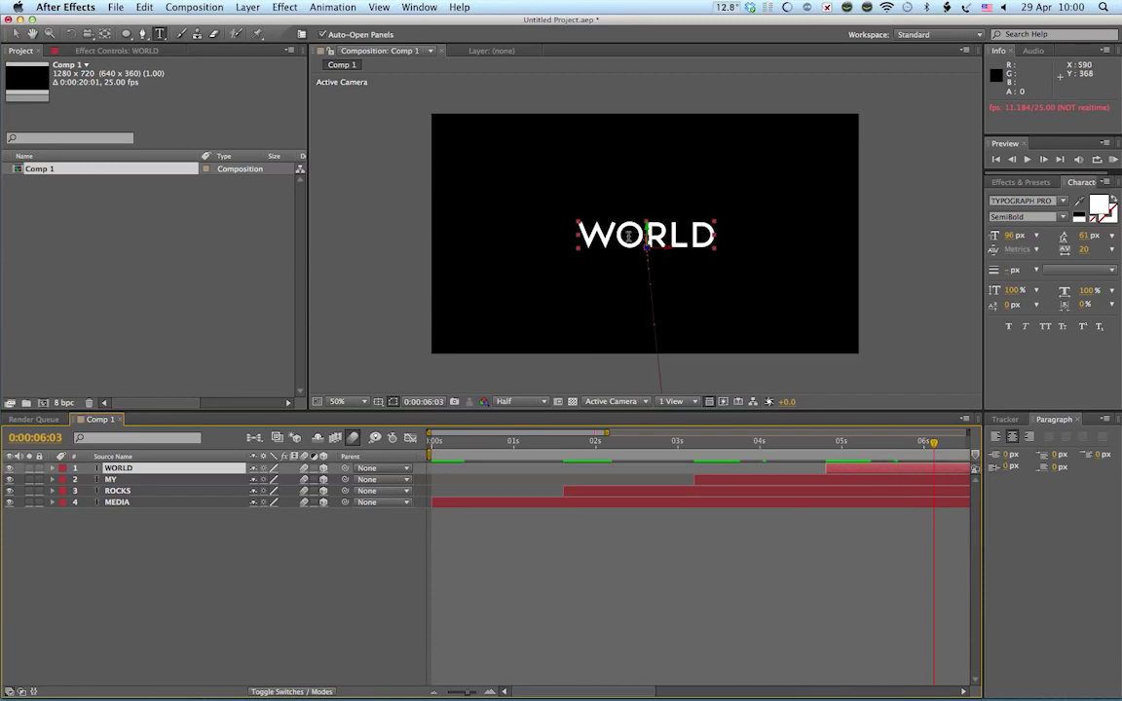
pyautogui.click(877, 443)
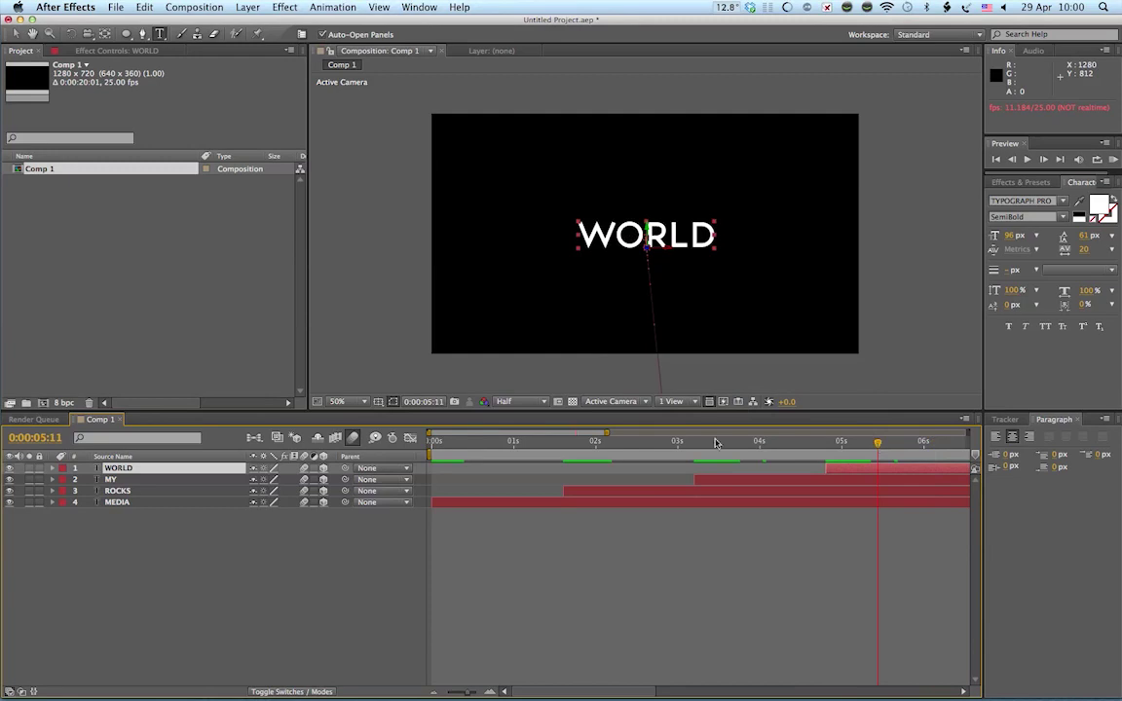
# Step: Show WORLD's Transform properties and copy its Position keyframe at 4:20
pyautogui.click(53, 468)
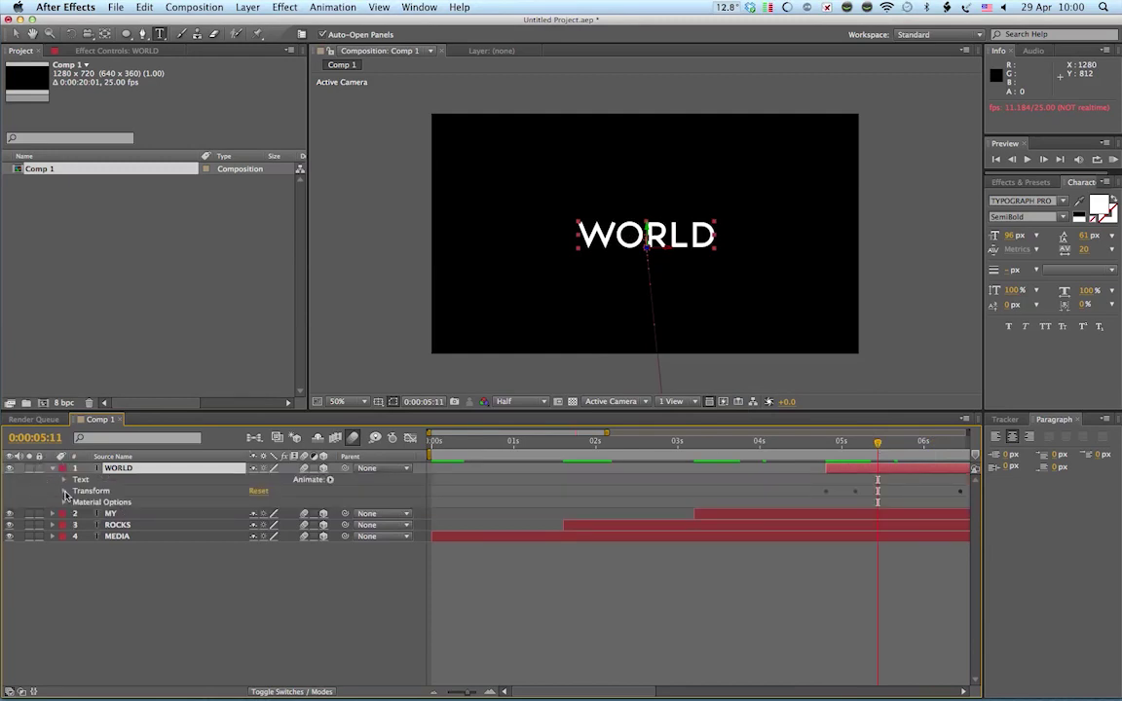
pyautogui.click(64, 492)
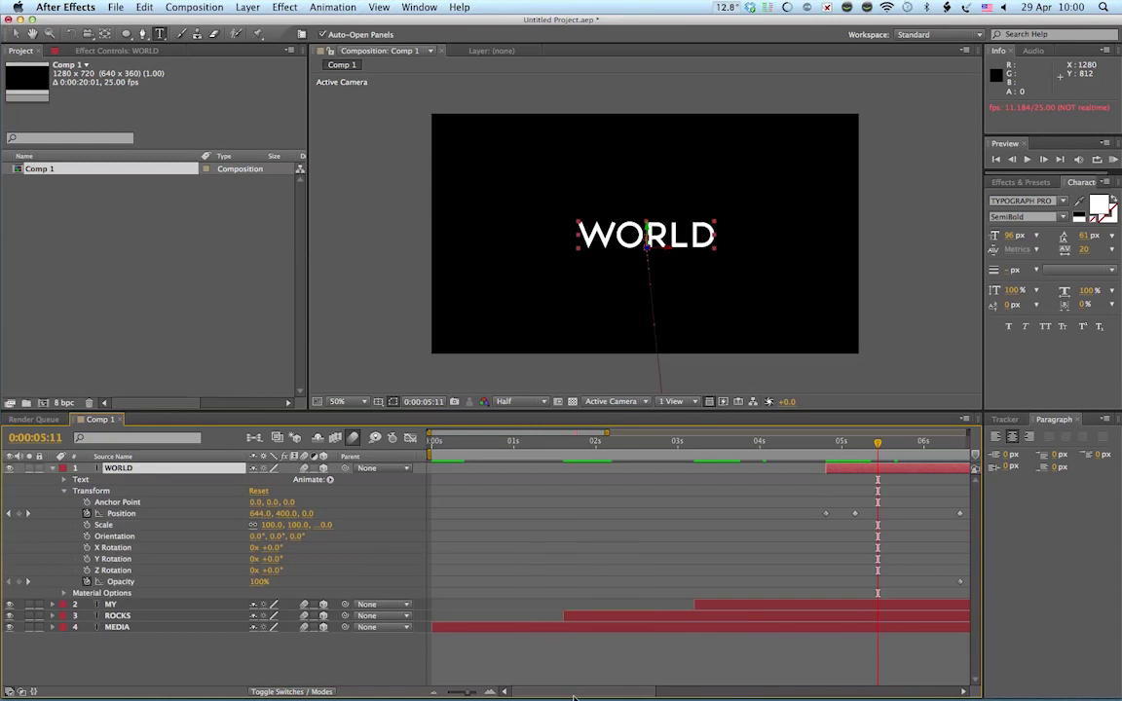
pyautogui.moveTo(573, 697); pyautogui.dragTo(654, 693)
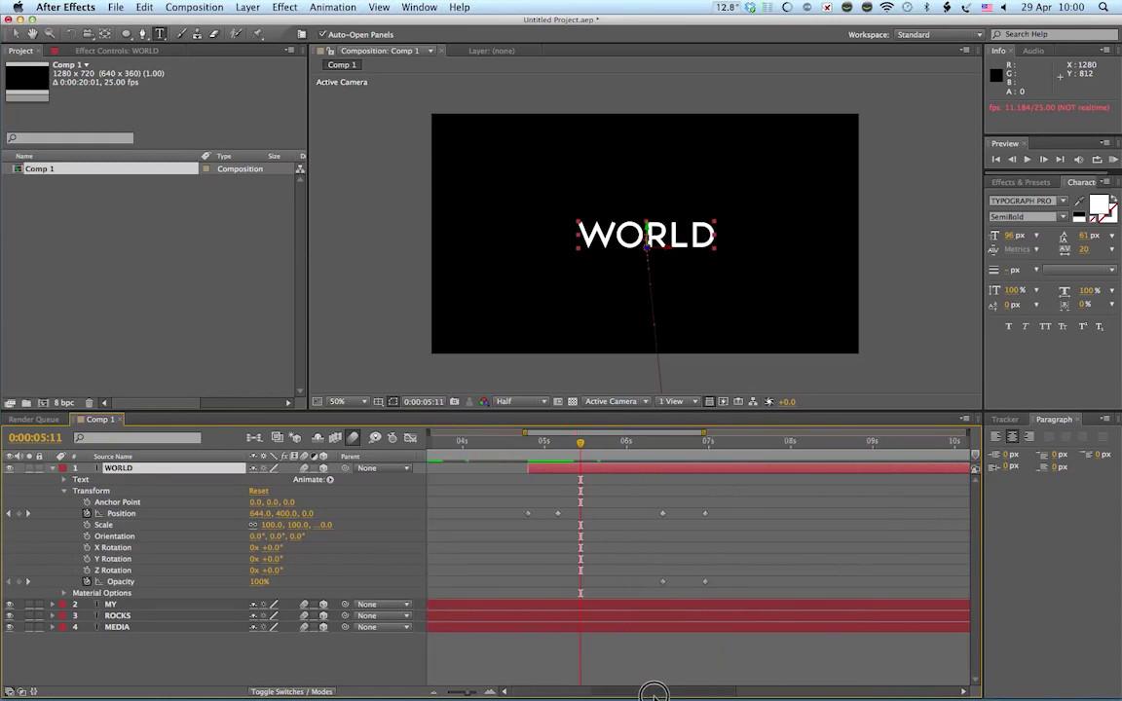
pyautogui.click(529, 445)
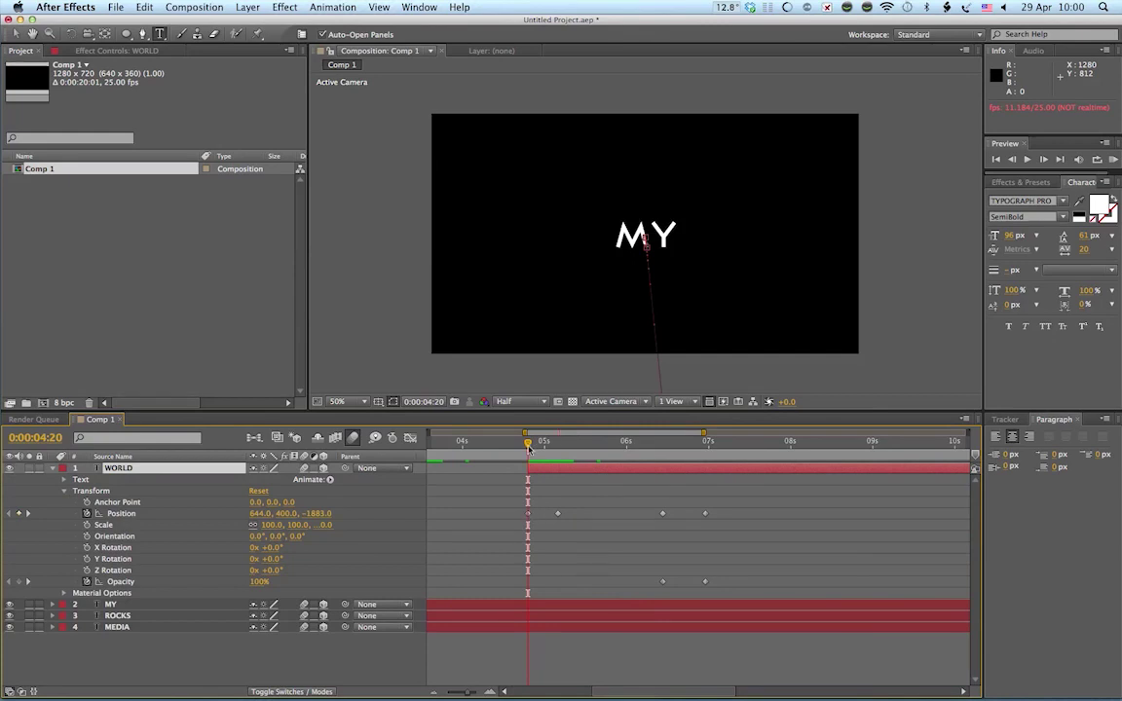
pyautogui.moveTo(529, 445); pyautogui.dragTo(541, 444)
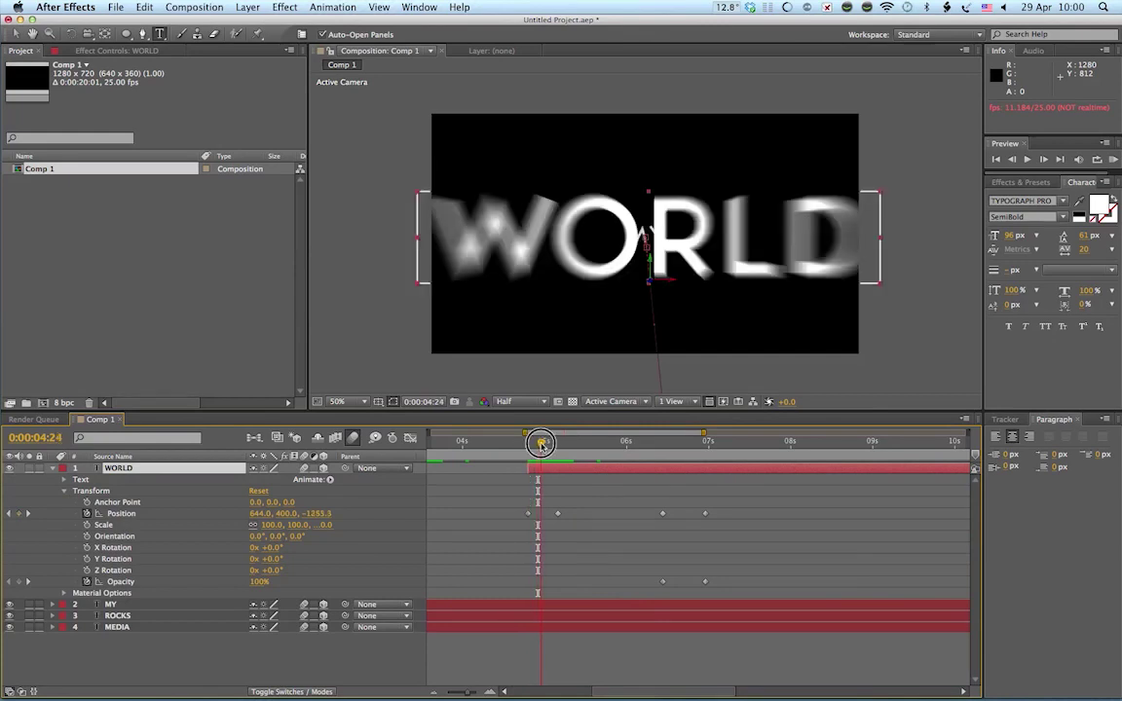
pyautogui.click(528, 514)
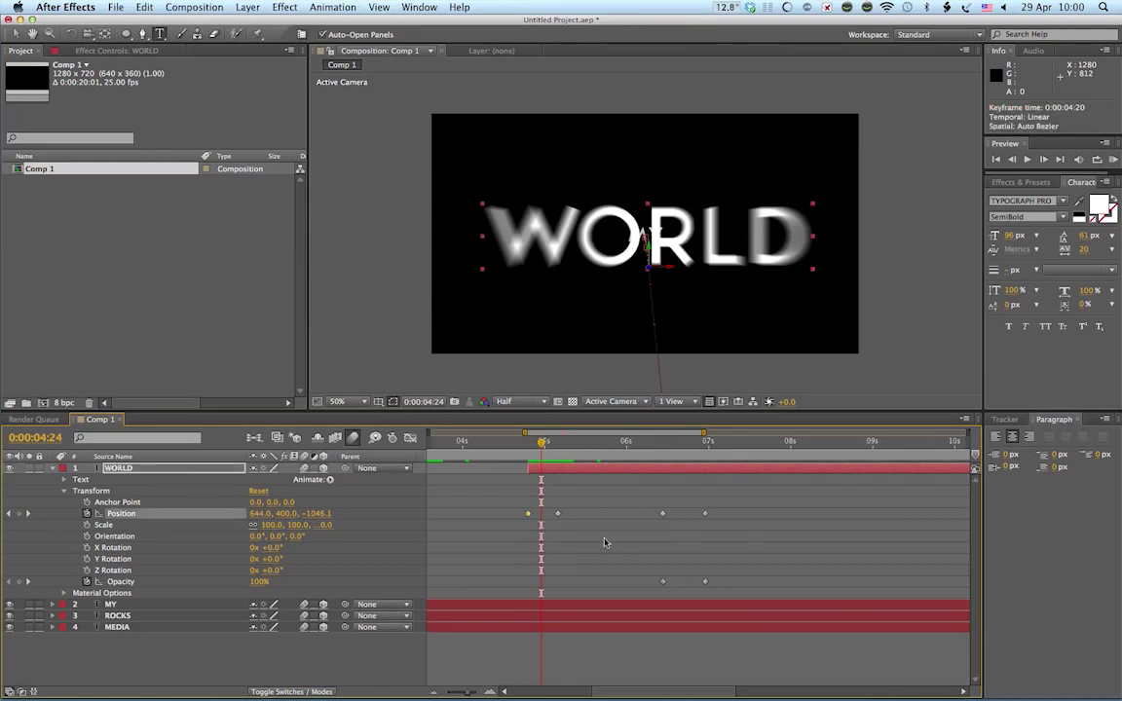
pyautogui.press('super+c')
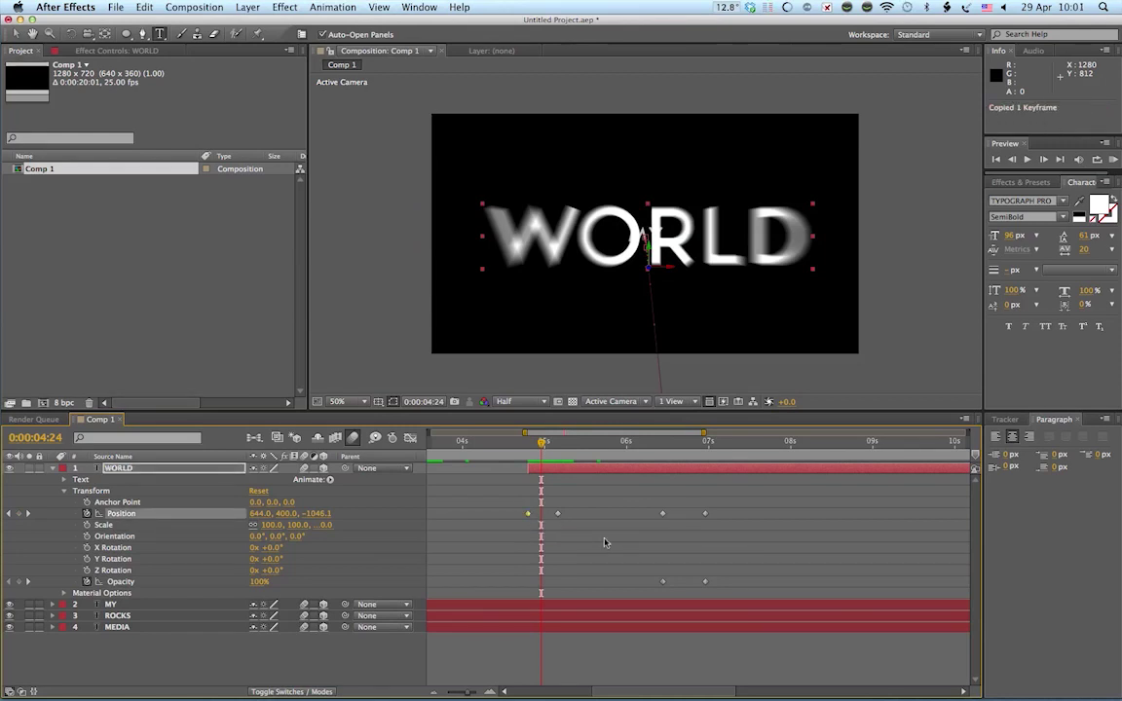
# Step: Paste the copied Position keyframe at 6:11
pyautogui.click(663, 443)
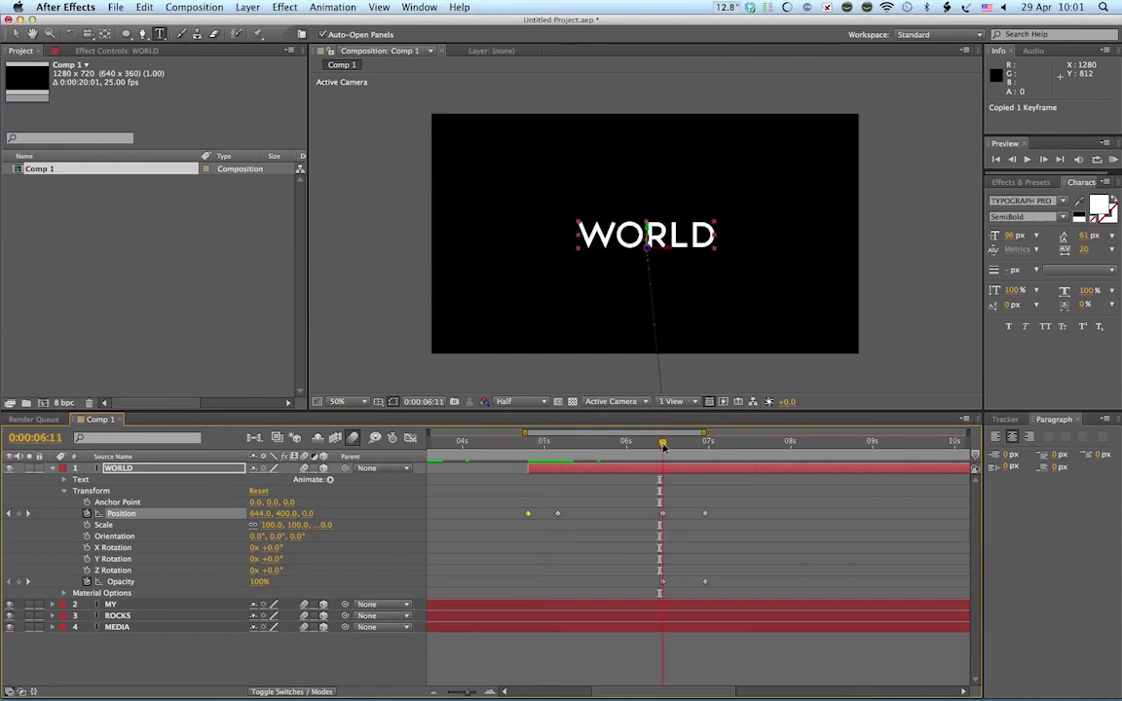
pyautogui.click(664, 515)
pyautogui.click(663, 520)
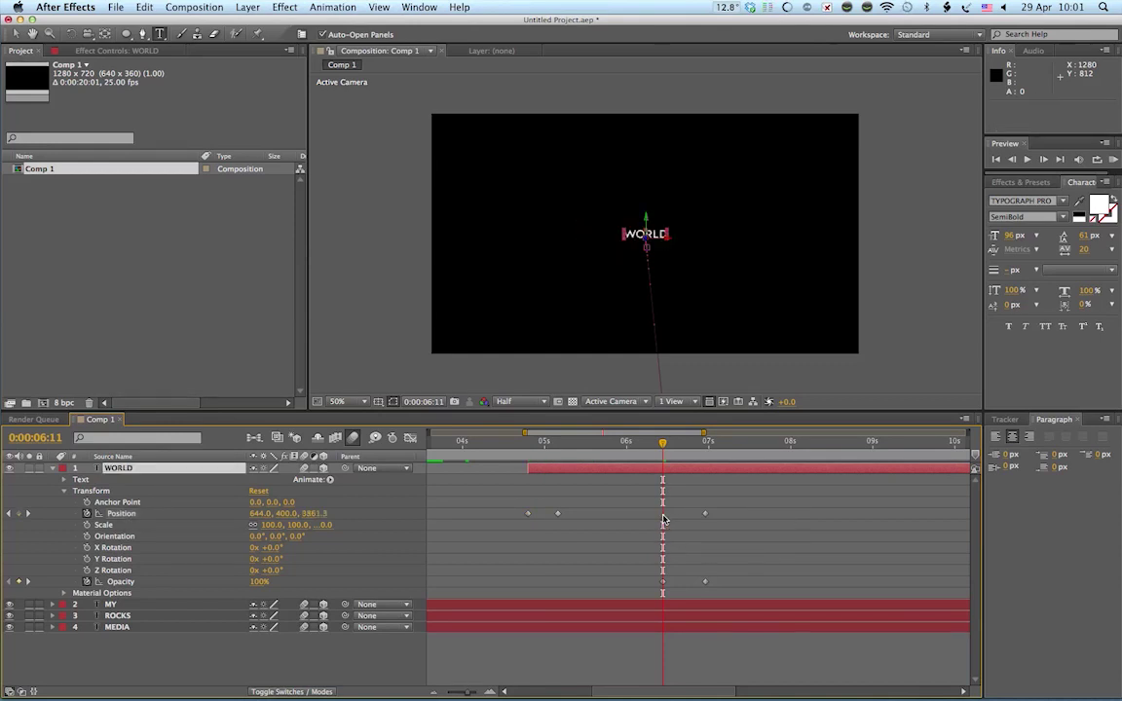
pyautogui.press('super+v')
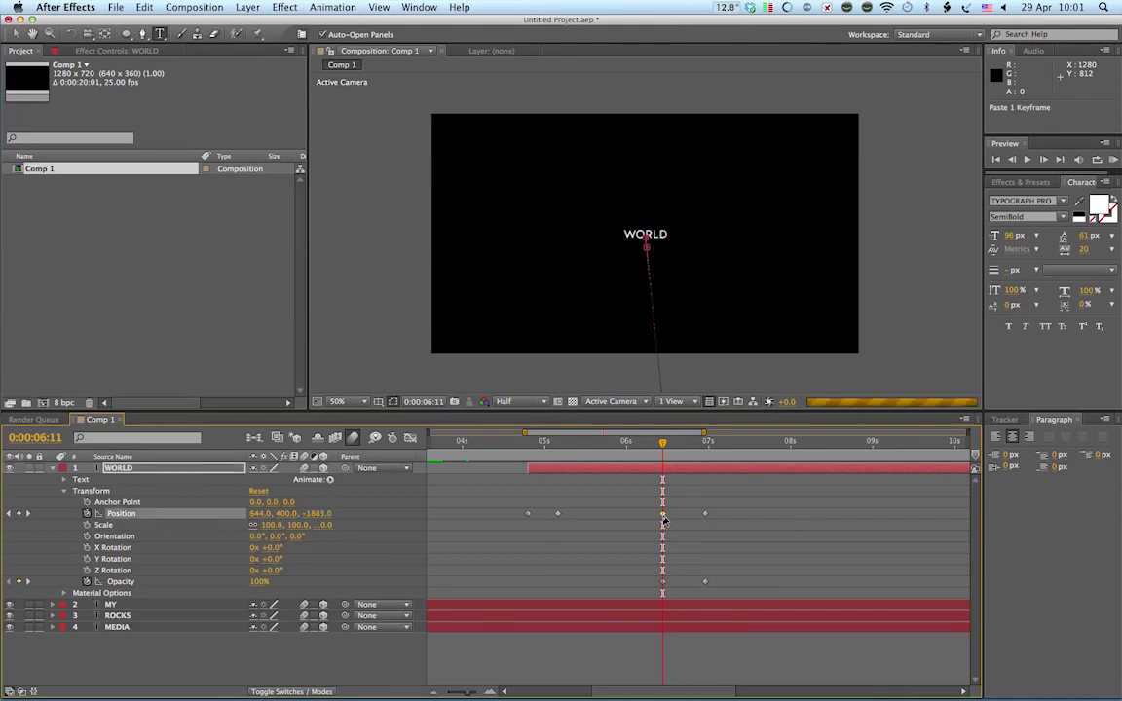
pyautogui.moveTo(663, 519)
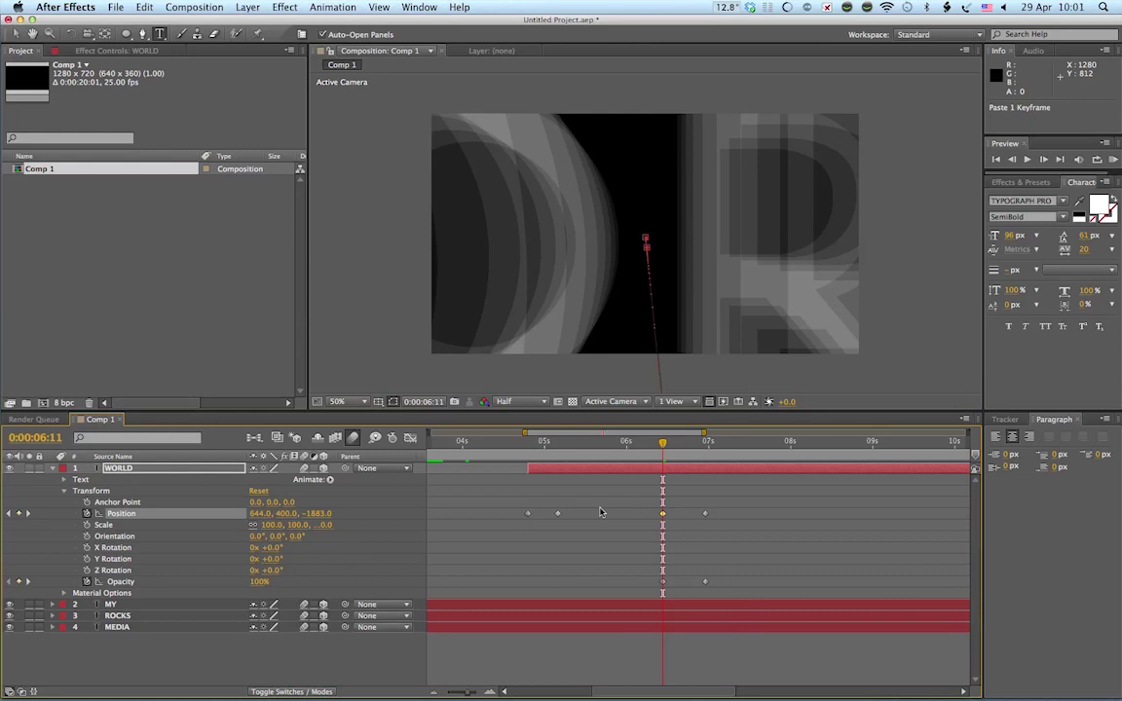
# Step: Delete WORLD's extra Position keyframes near 6:24 and 4:21
pyautogui.click(706, 514)
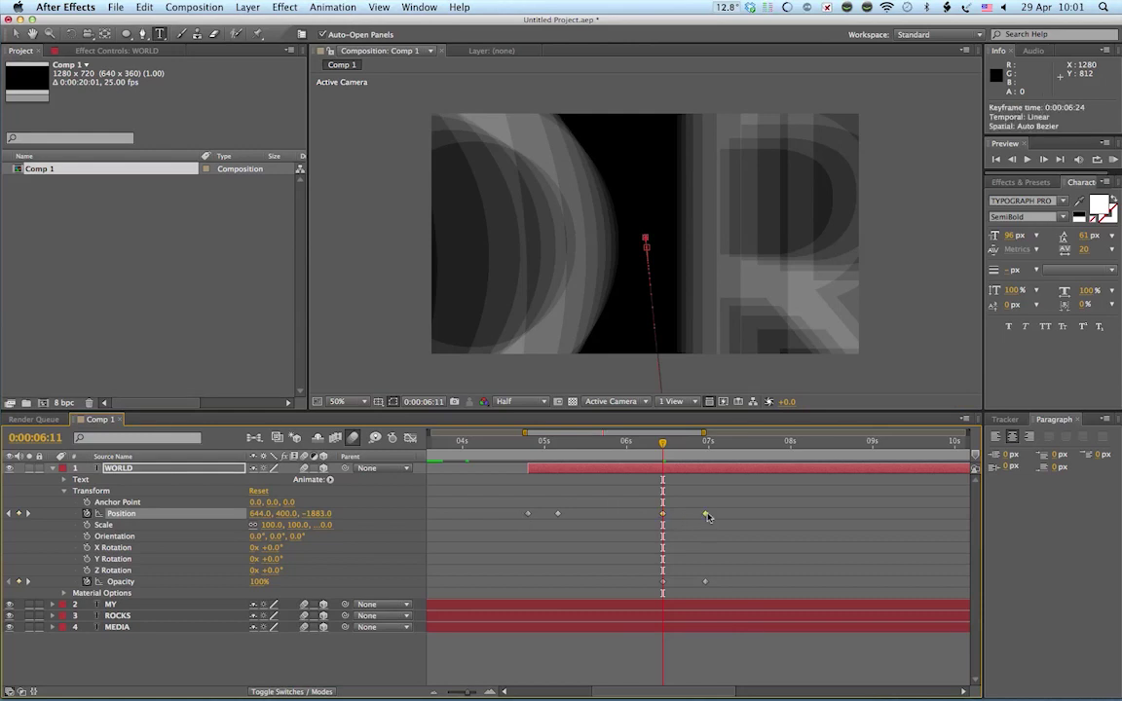
pyautogui.press('Delete')
pyautogui.click(558, 444)
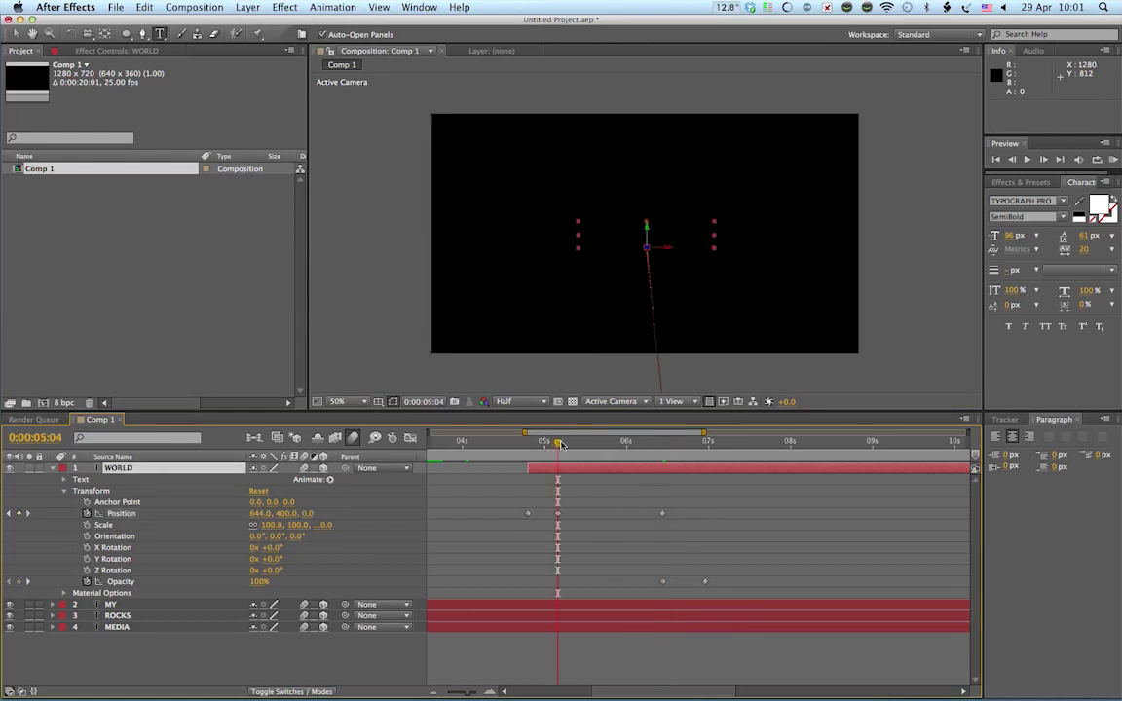
pyautogui.moveTo(556, 444)
pyautogui.mouseDown()
pyautogui.moveTo(527, 444)
pyautogui.moveTo(567, 443)
pyautogui.mouseUp()
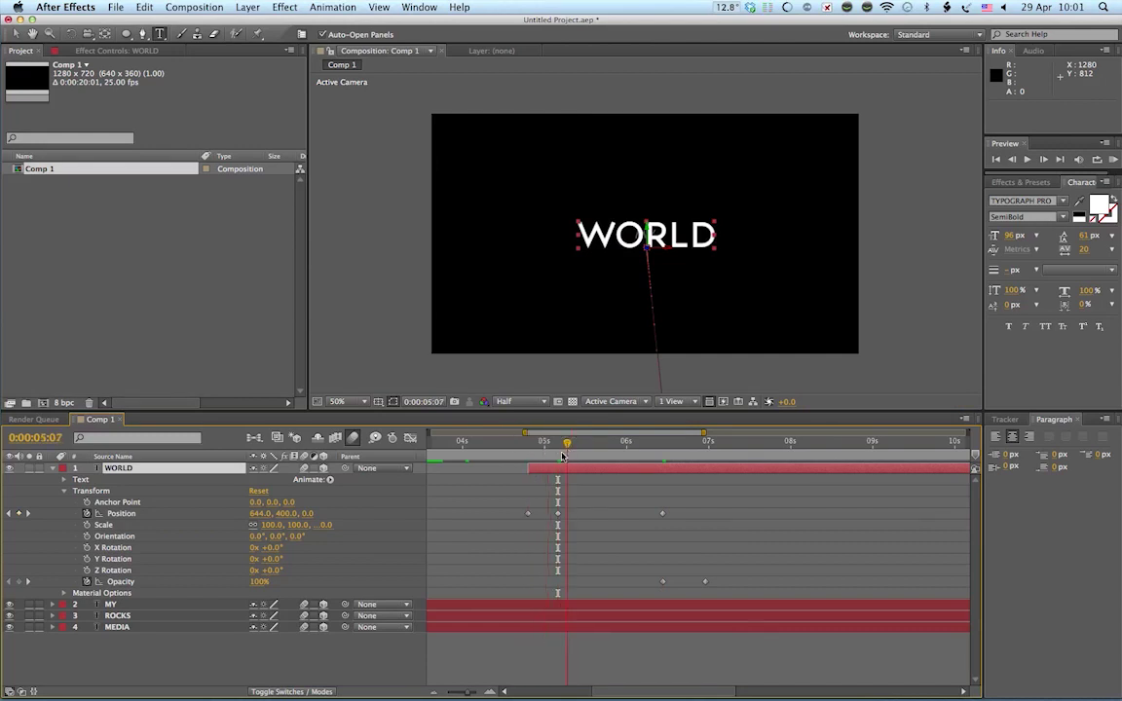
pyautogui.click(527, 513)
pyautogui.press('Delete')
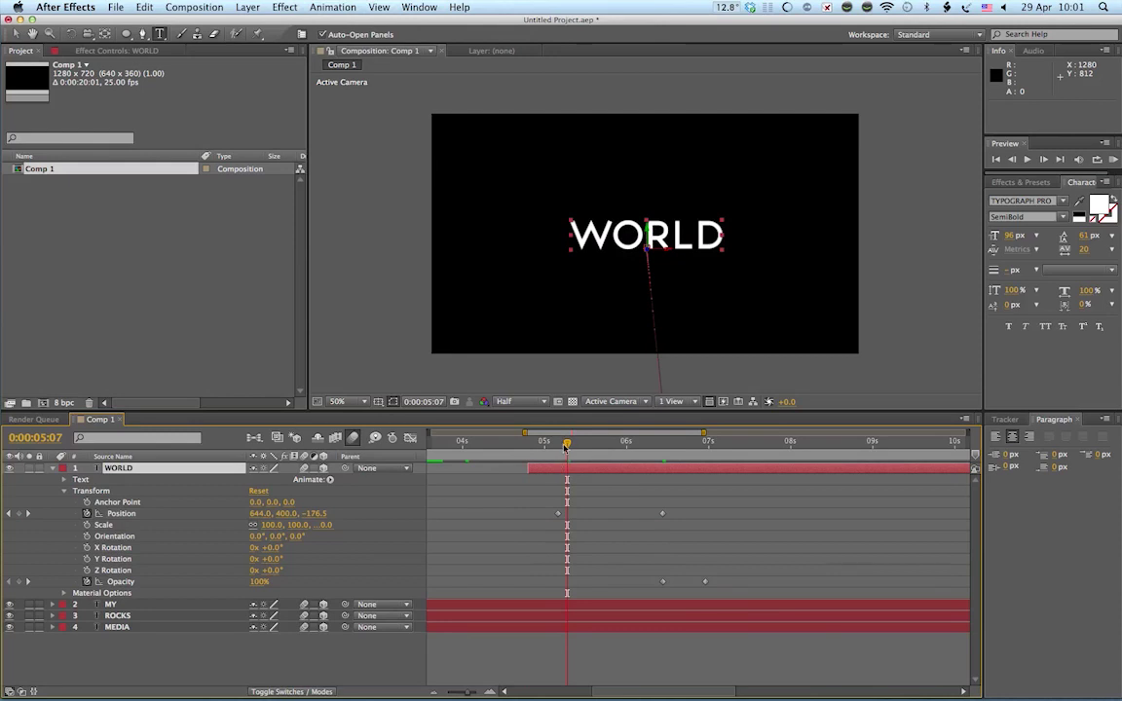
# Step: Preview from 5:04 as WORLD rushes toward the camera to Z −1883
pyautogui.moveTo(565, 447); pyautogui.dragTo(556, 452)
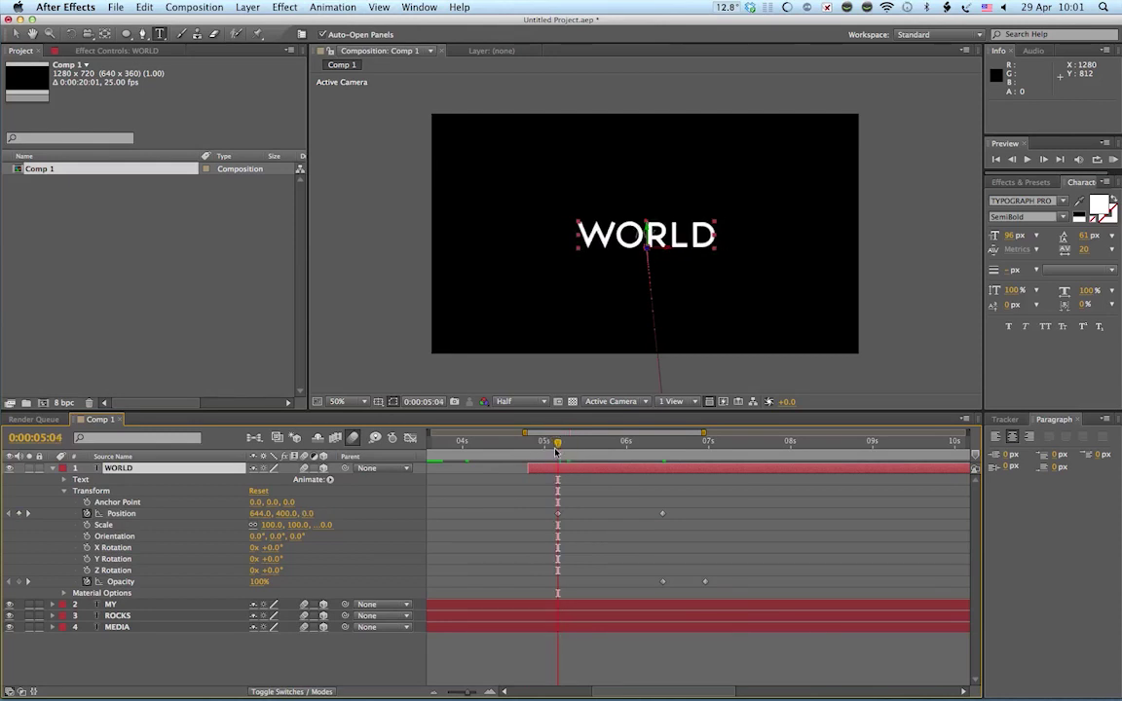
pyautogui.press('space')
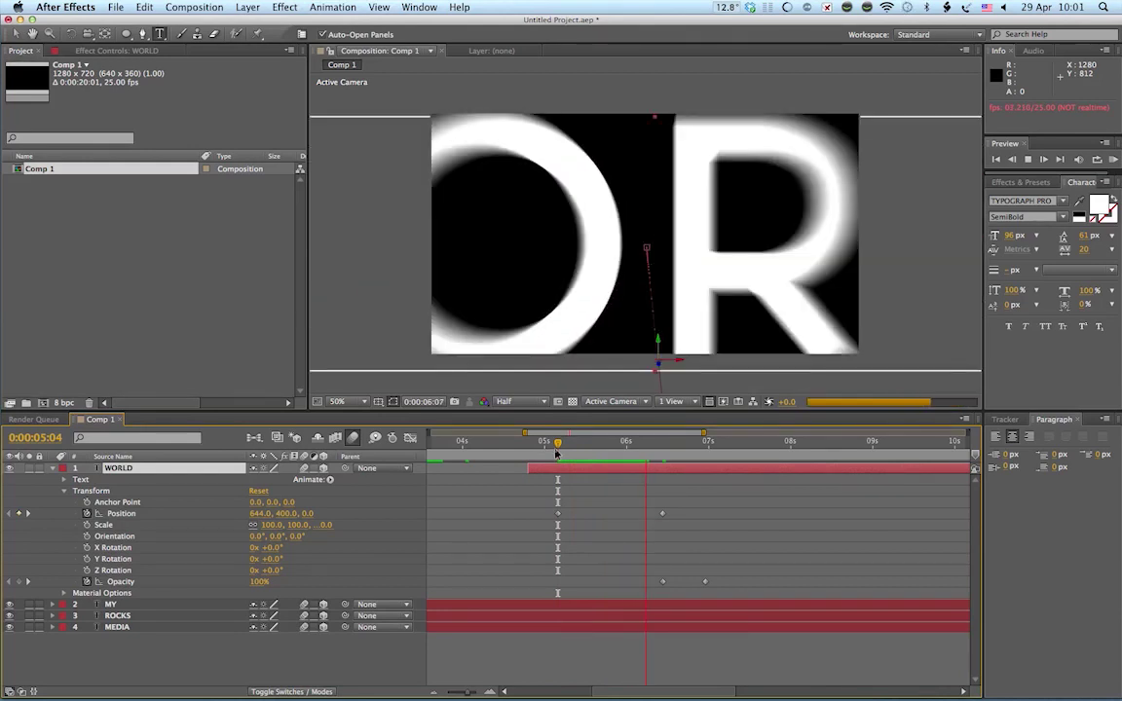
pyautogui.press('space')
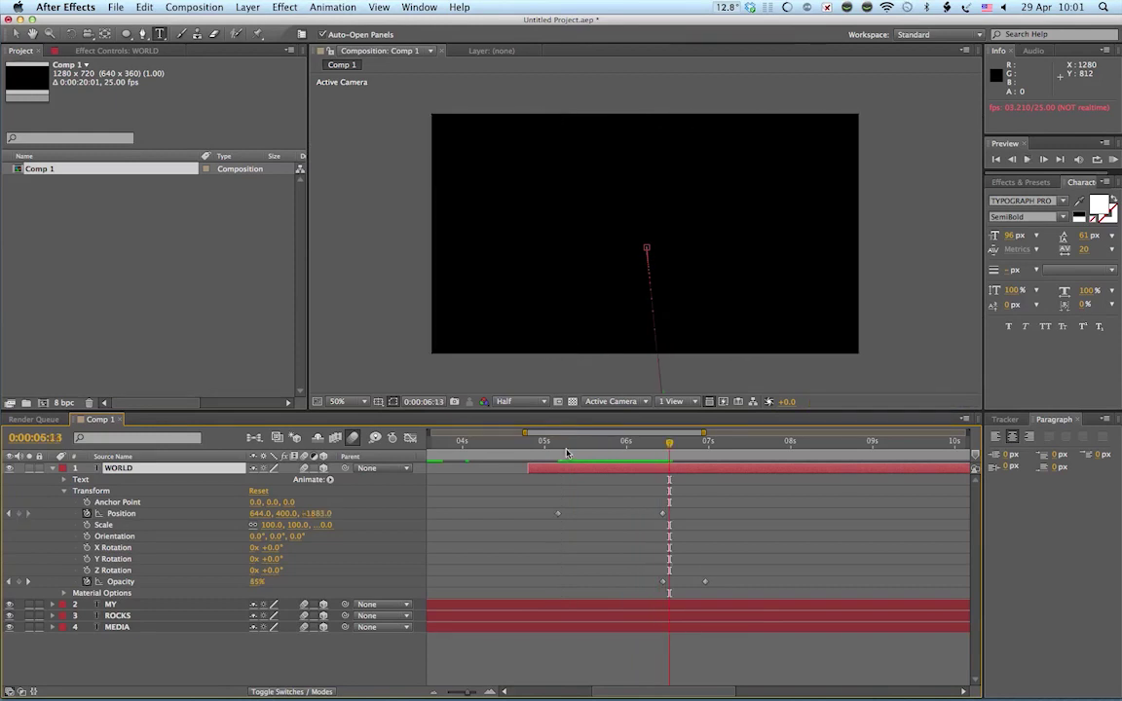
pyautogui.moveTo(568, 447); pyautogui.dragTo(558, 449)
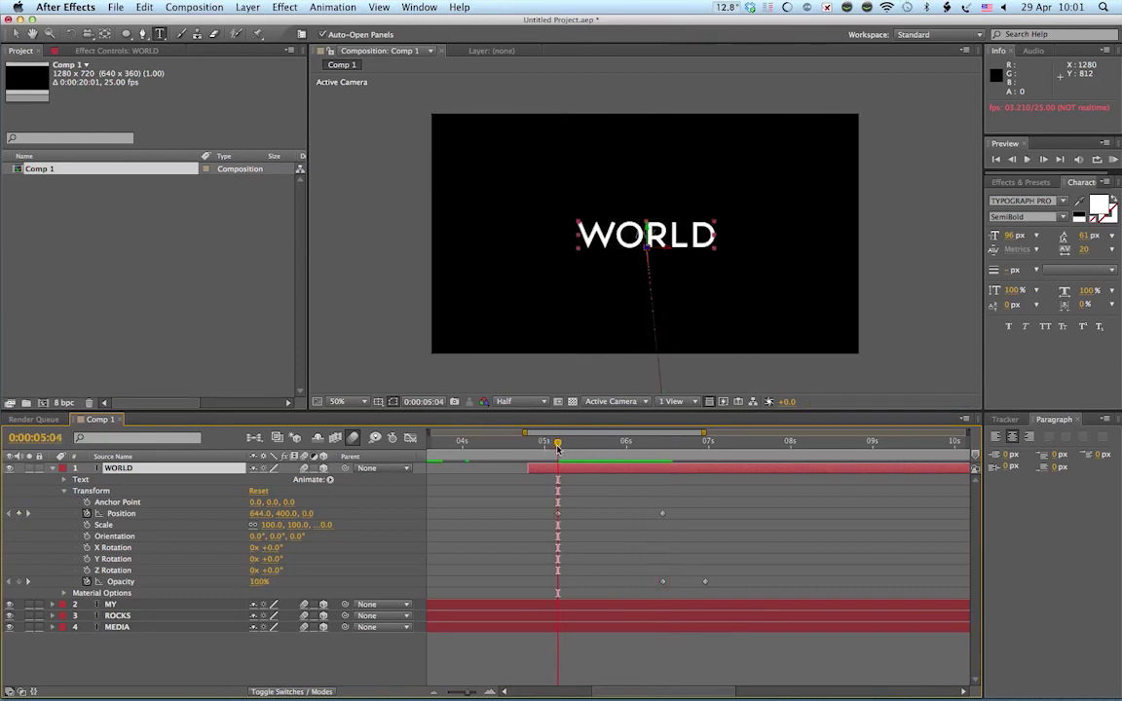
# Step: Select the 5:04 Position keyframe and scrub WORLD's Z position out to 4015
pyautogui.click(558, 513)
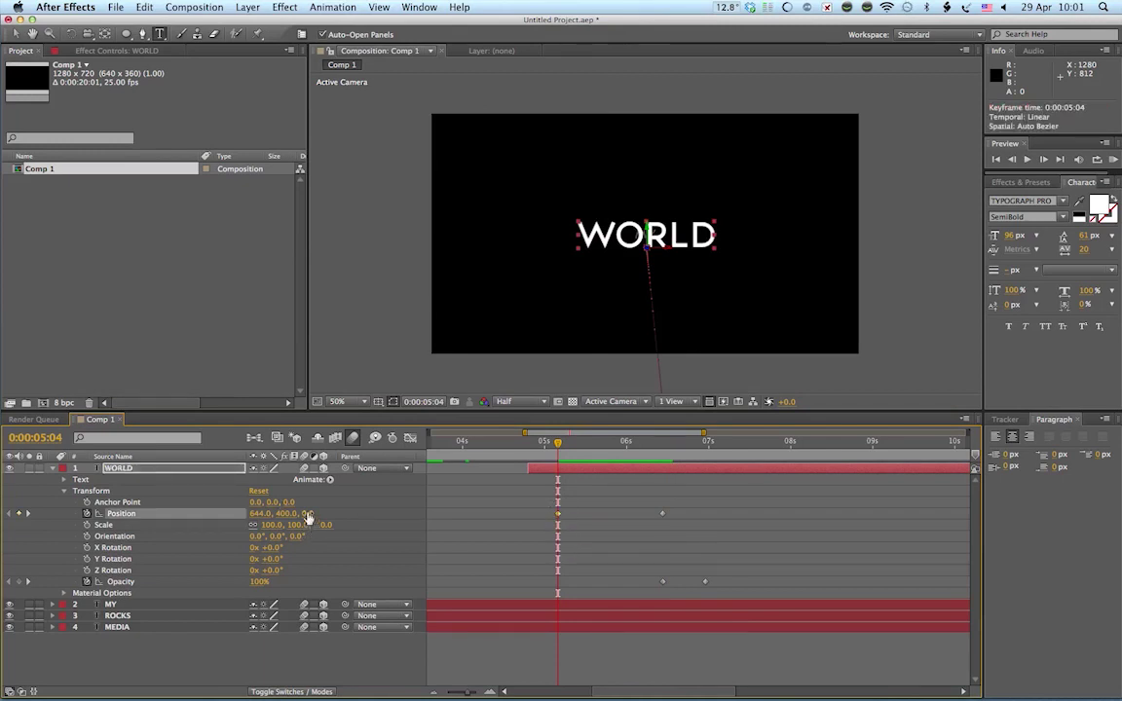
pyautogui.moveTo(307, 519); pyautogui.dragTo(715, 506)
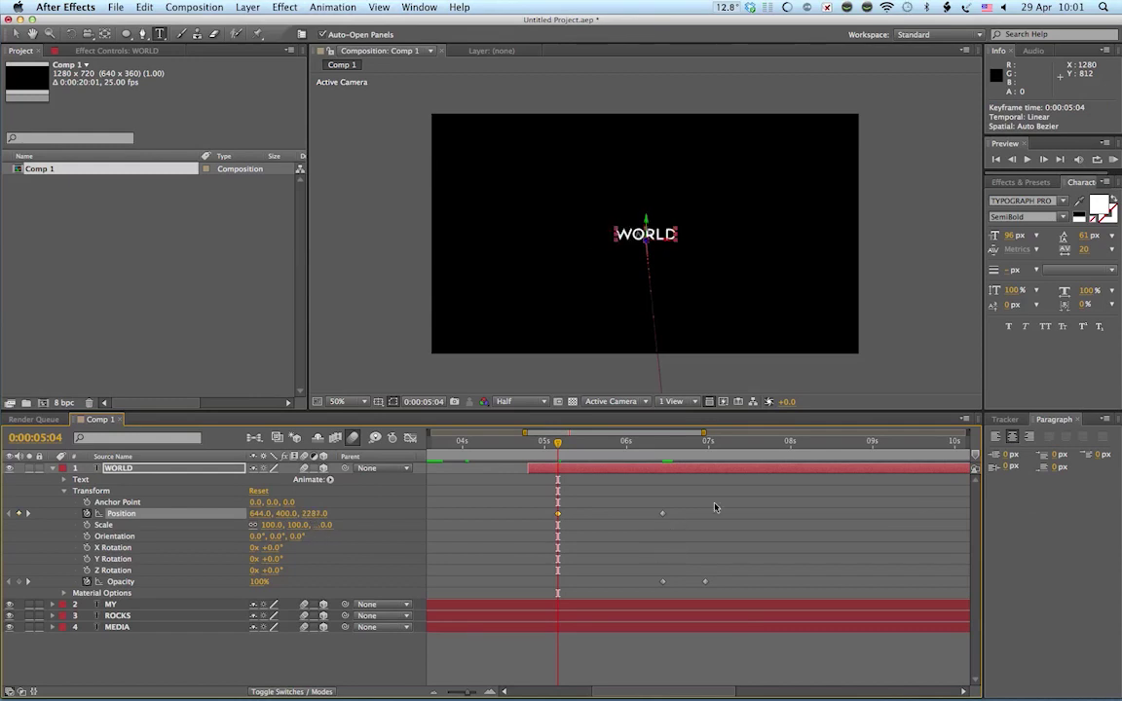
pyautogui.moveTo(313, 518); pyautogui.dragTo(888, 537)
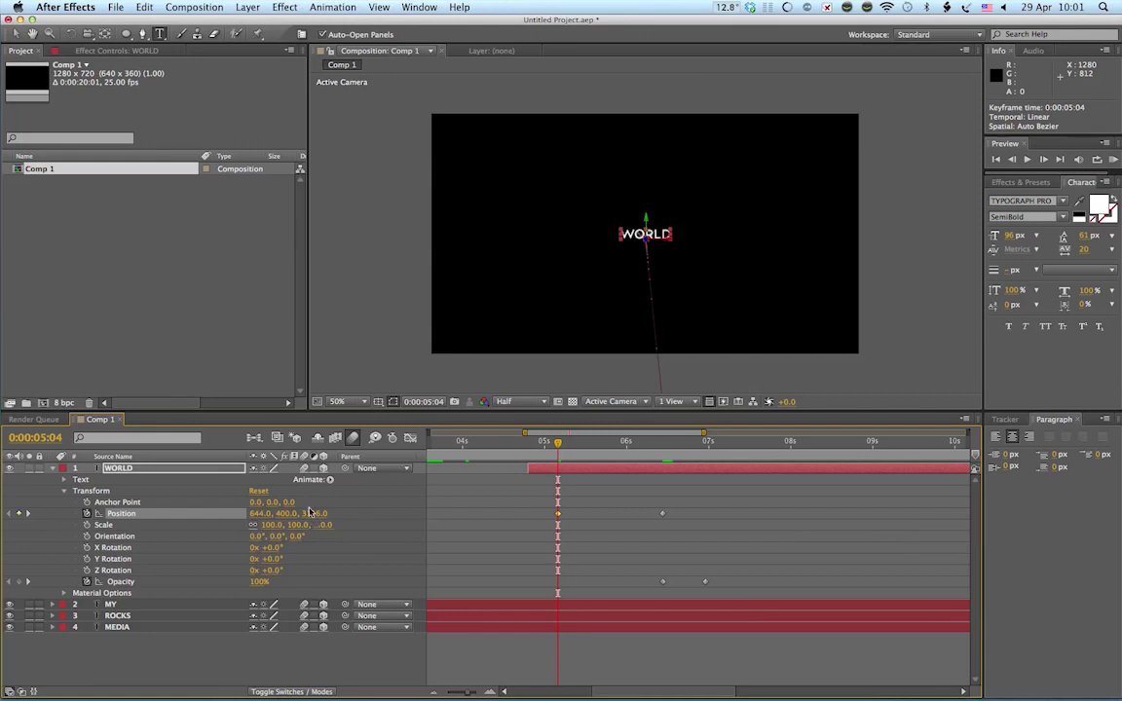
pyautogui.moveTo(310, 523); pyautogui.dragTo(916, 525)
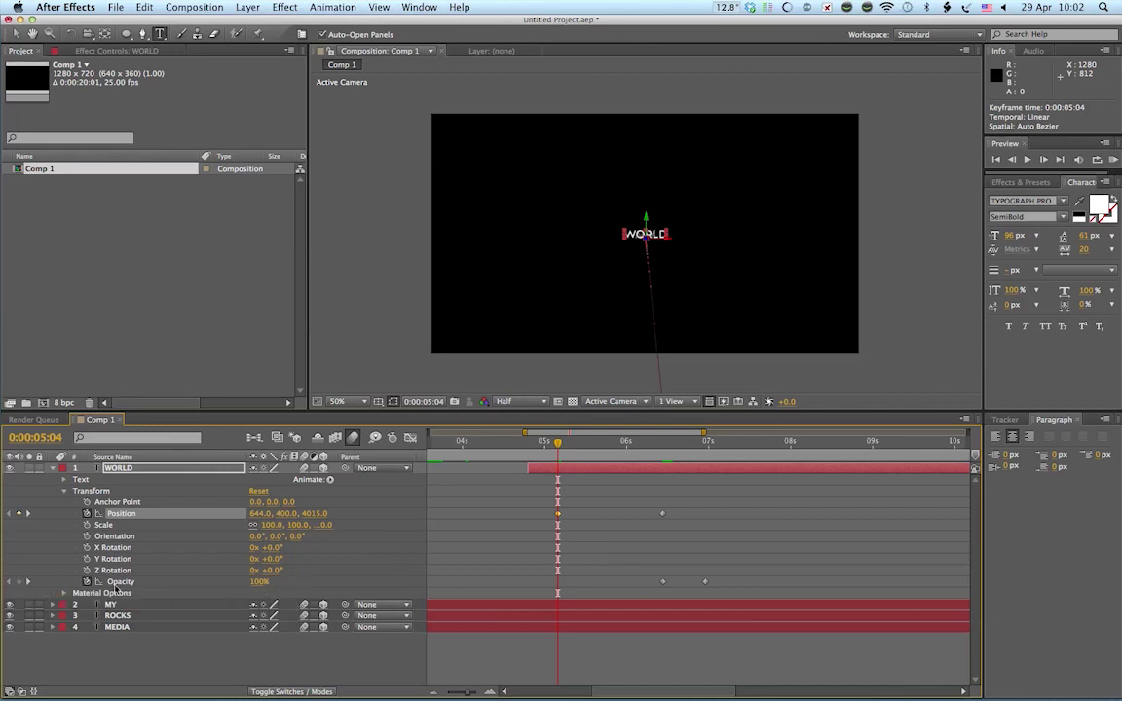
pyautogui.click(18, 582)
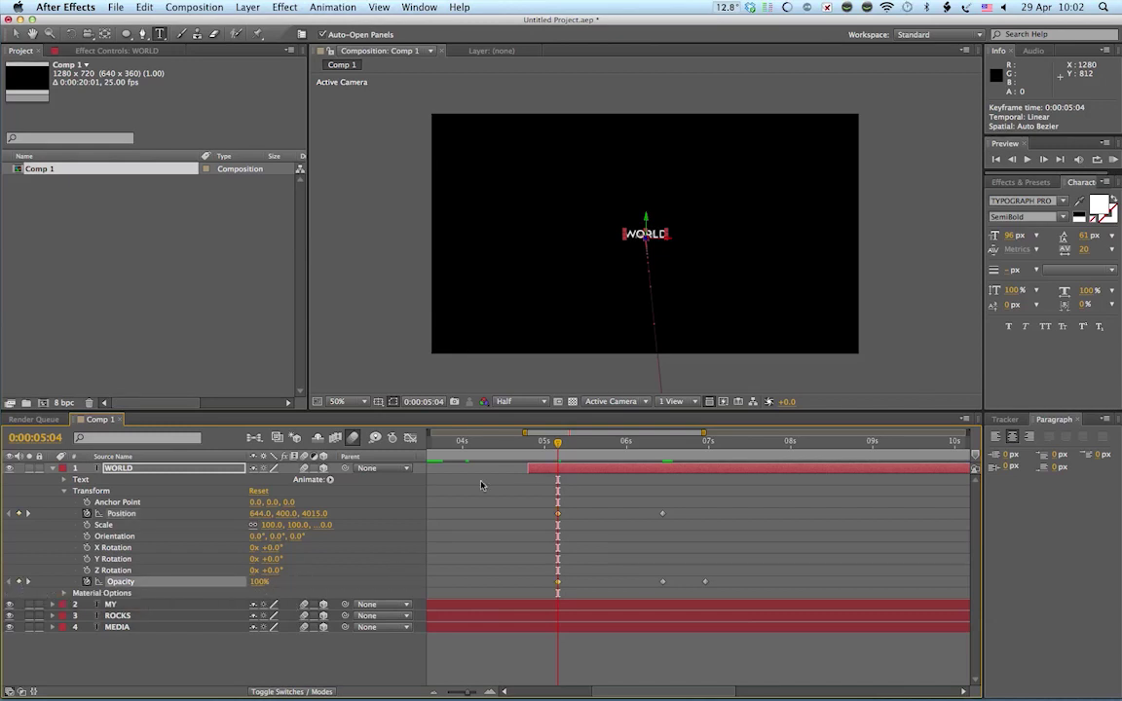
pyautogui.moveTo(548, 451); pyautogui.dragTo(546, 448)
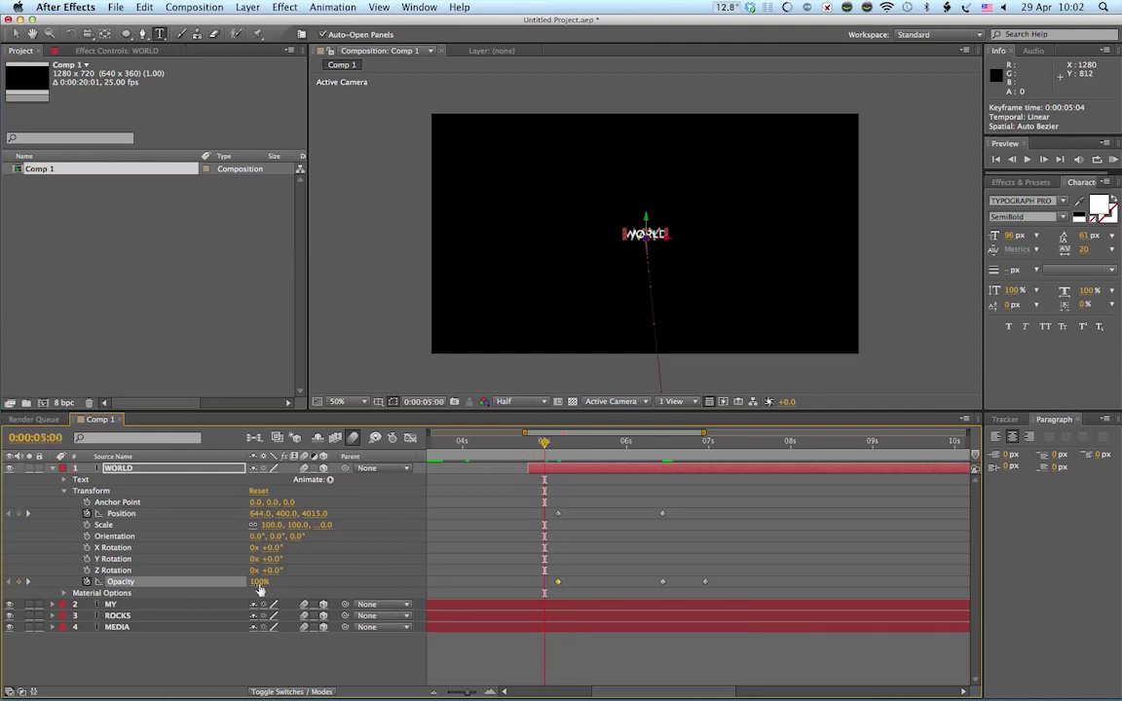
pyautogui.moveTo(259, 584); pyautogui.dragTo(70, 525)
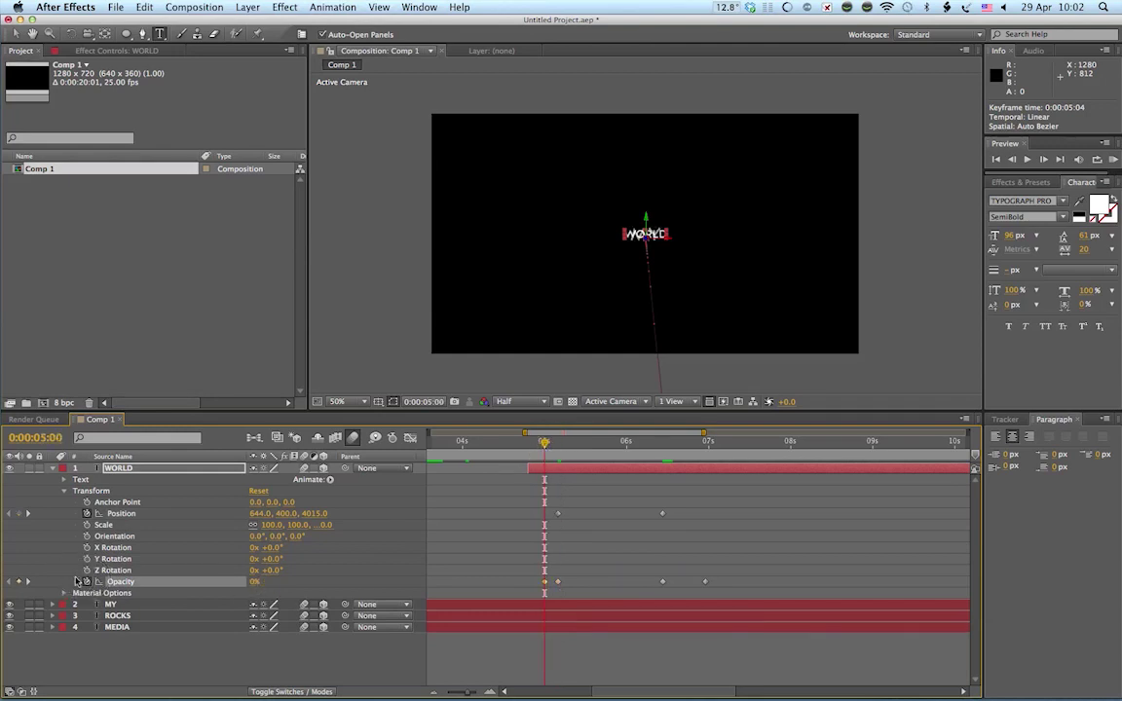
pyautogui.click(531, 448)
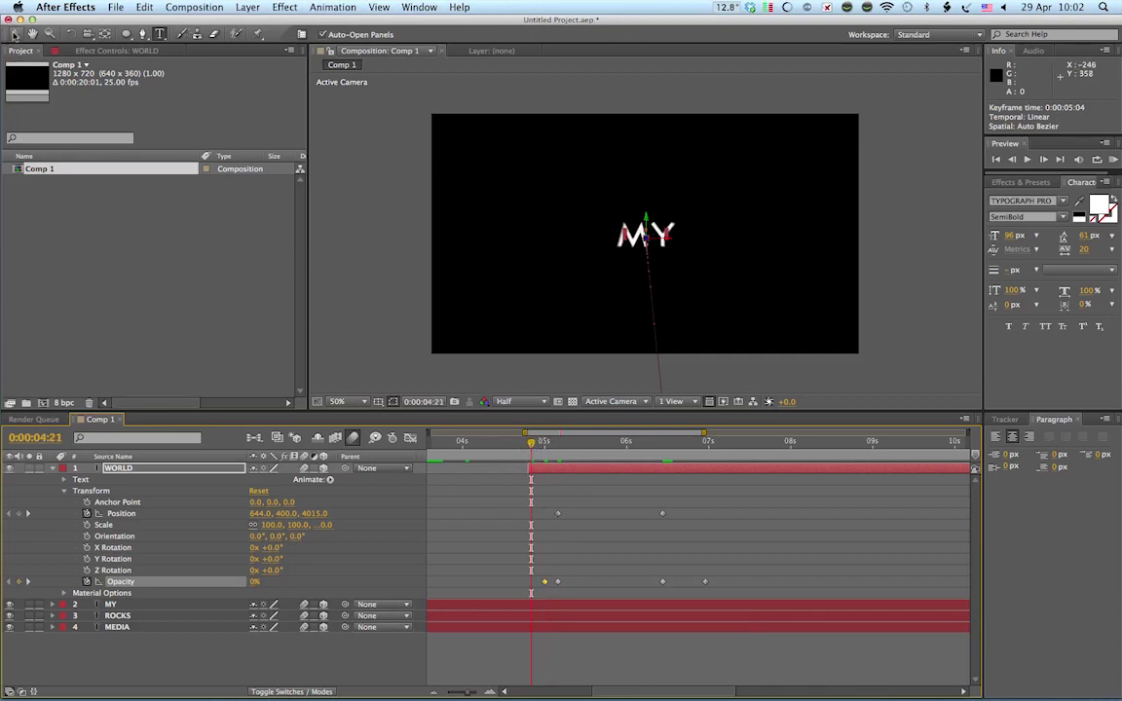
pyautogui.click(15, 34)
pyautogui.press('space')
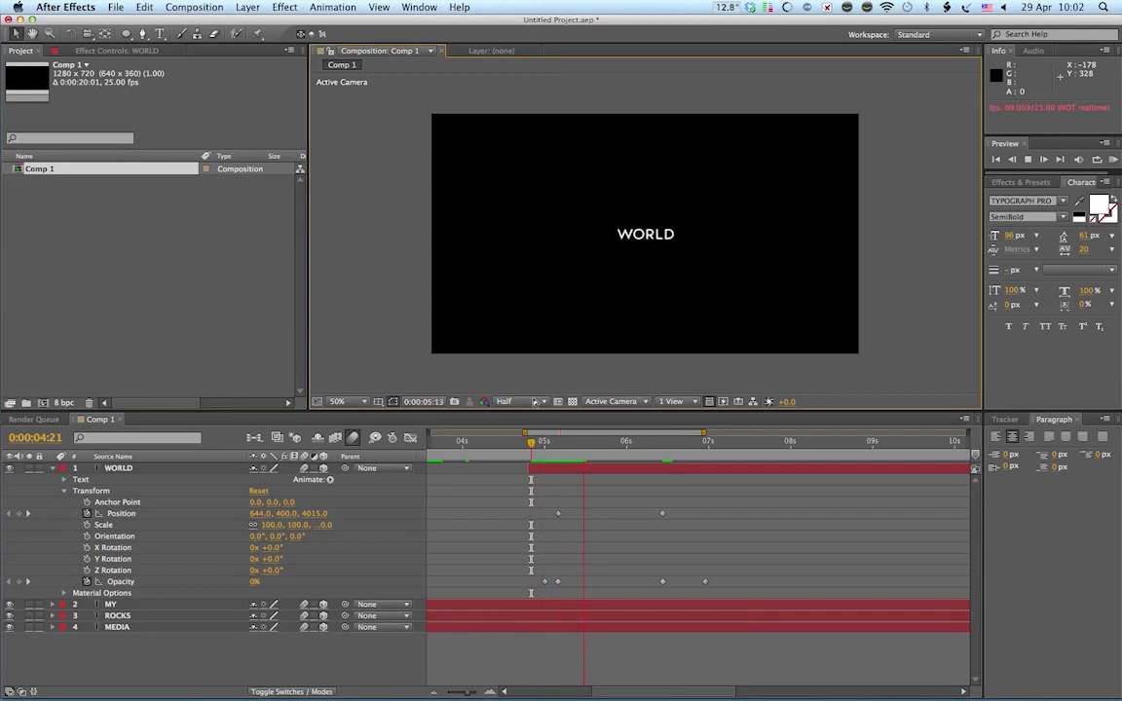
pyautogui.press('space')
pyautogui.click(534, 445)
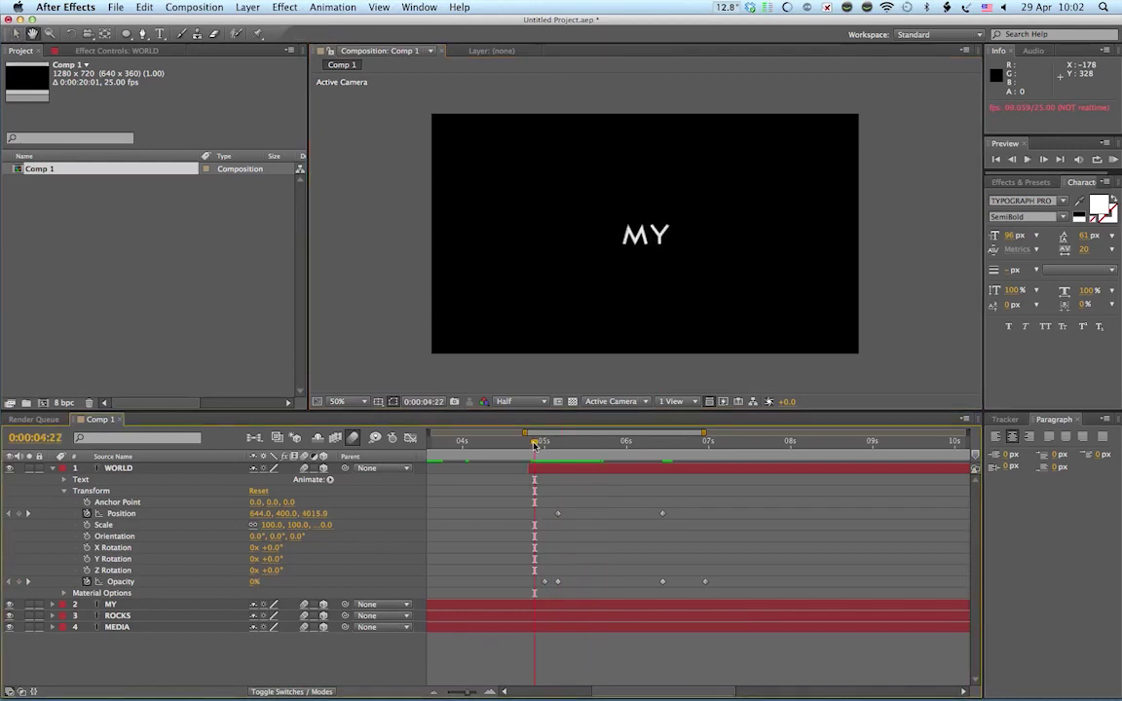
pyautogui.press('space')
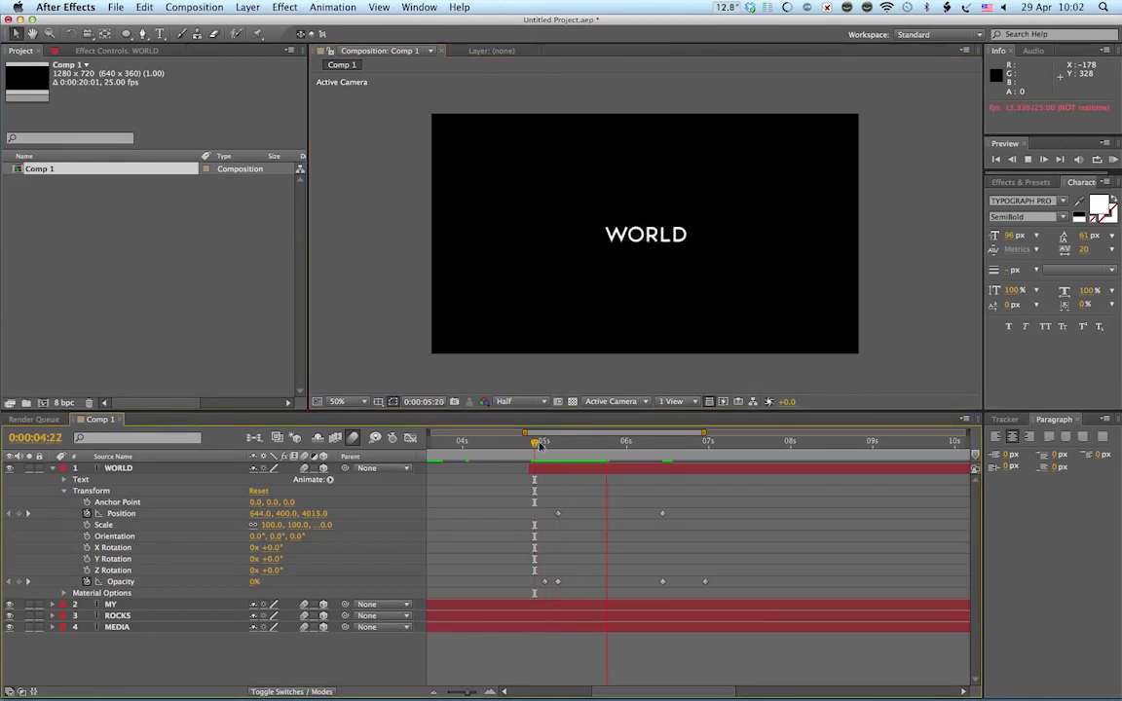
pyautogui.moveTo(550, 442)
pyautogui.mouseDown()
pyautogui.moveTo(624, 442)
pyautogui.moveTo(540, 448)
pyautogui.moveTo(559, 449)
pyautogui.mouseUp()
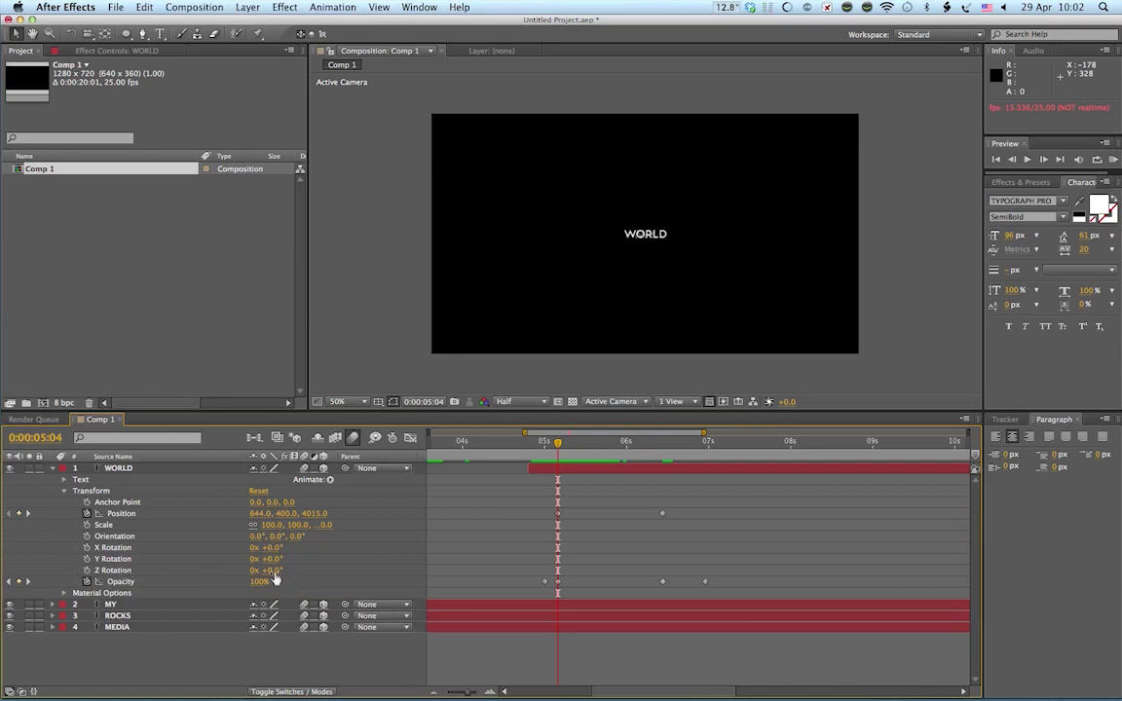
# Step: Keyframe WORLD's Z Rotation, with 28° at 0:00:06:12
pyautogui.click(87, 571)
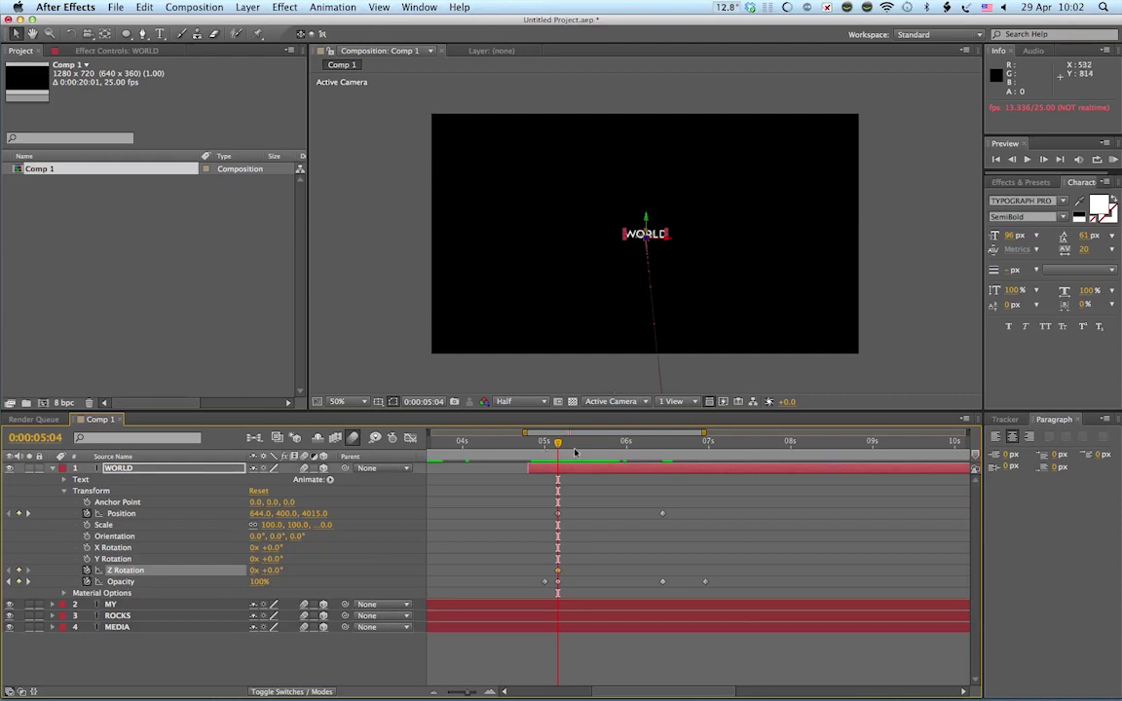
pyautogui.moveTo(557, 443); pyautogui.dragTo(635, 443)
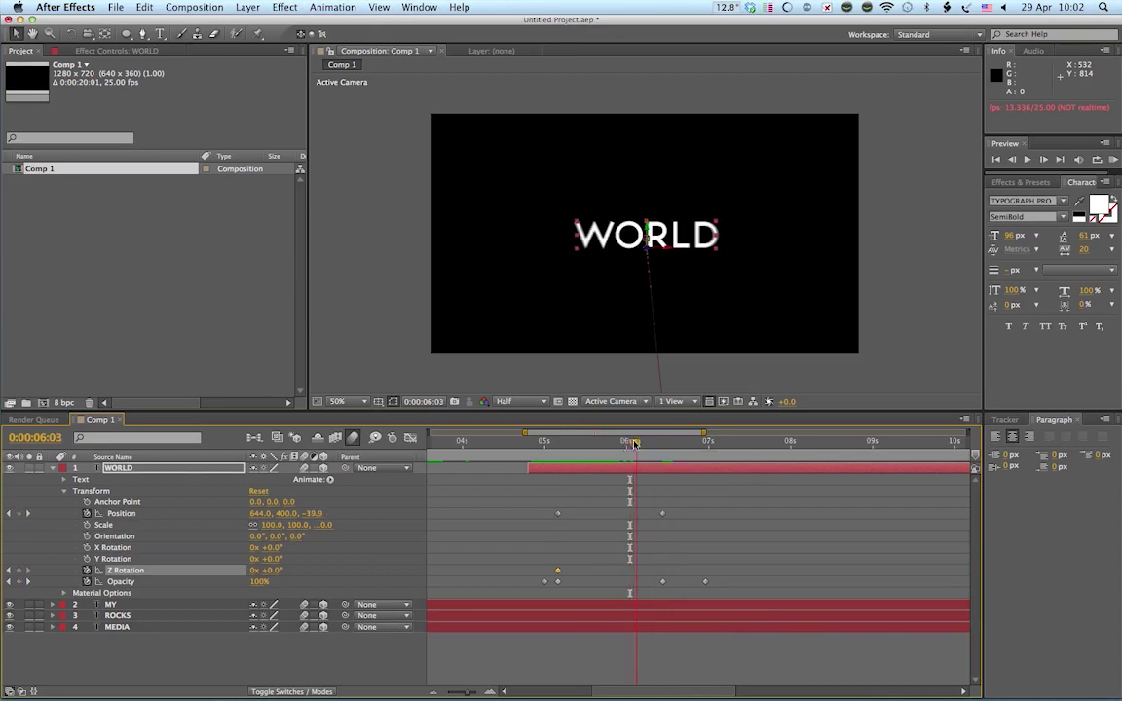
pyautogui.moveTo(276, 572); pyautogui.dragTo(296, 576)
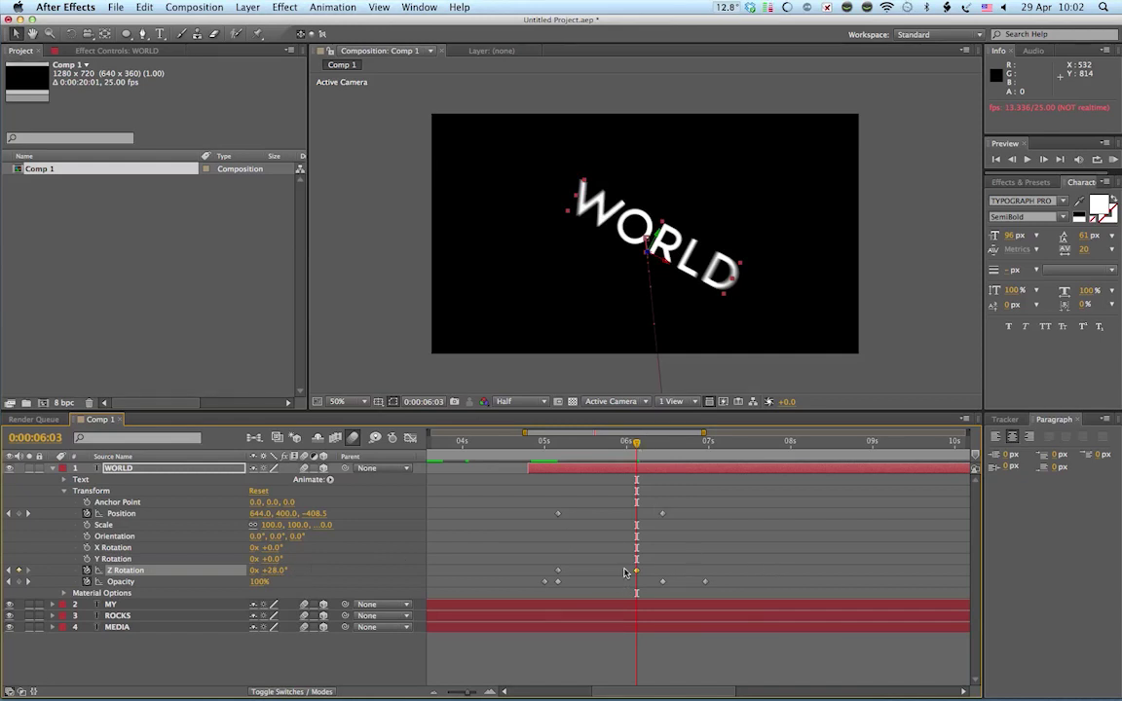
pyautogui.moveTo(638, 574)
pyautogui.moveTo(638, 575); pyautogui.dragTo(664, 574)
pyautogui.click(543, 441)
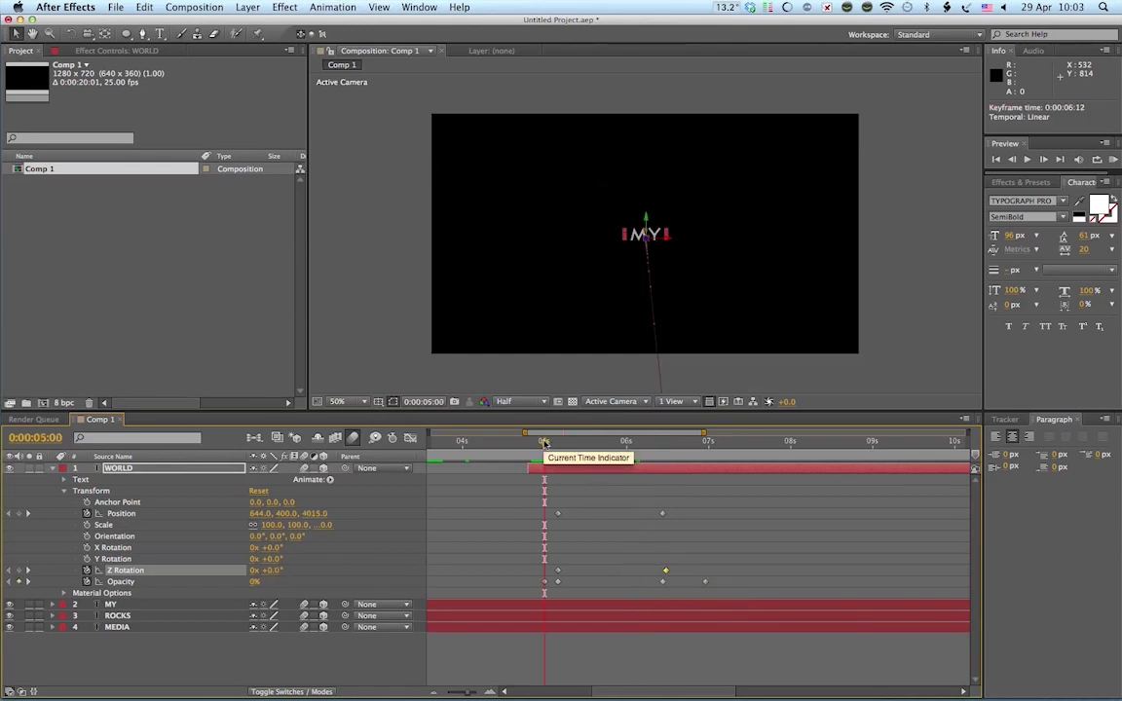
pyautogui.press('space')
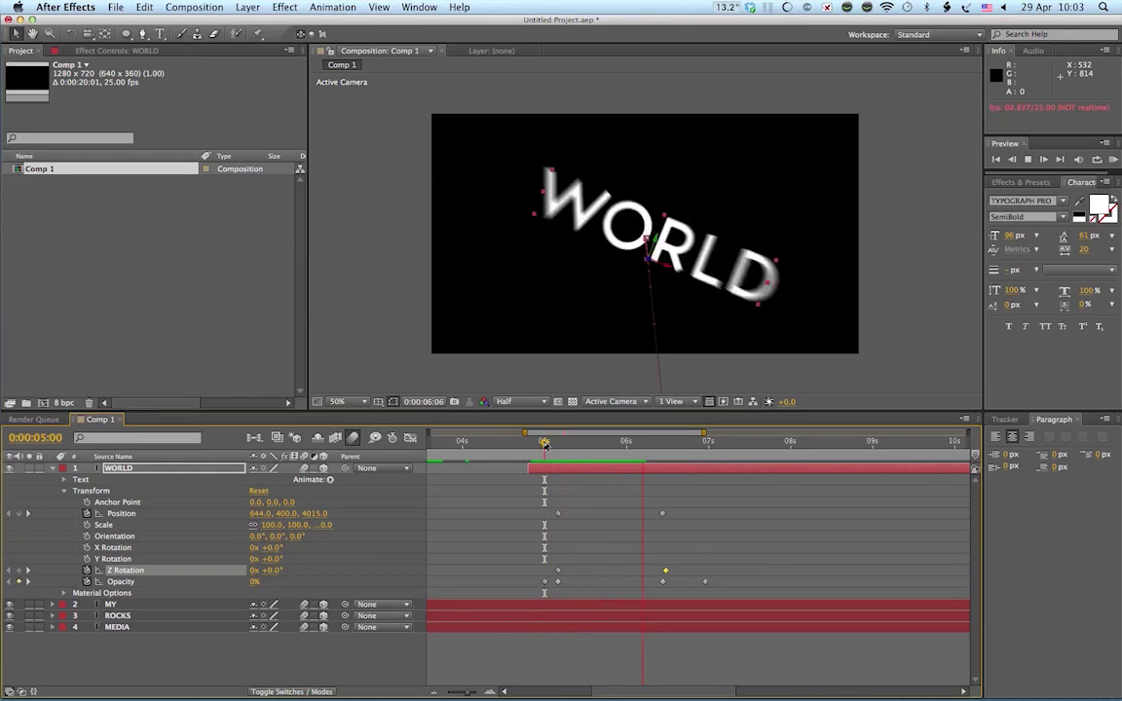
# Step: Move the first Z Rotation keyframe to 0:00:05:00 and preview WORLD spinning in
pyautogui.click(537, 443)
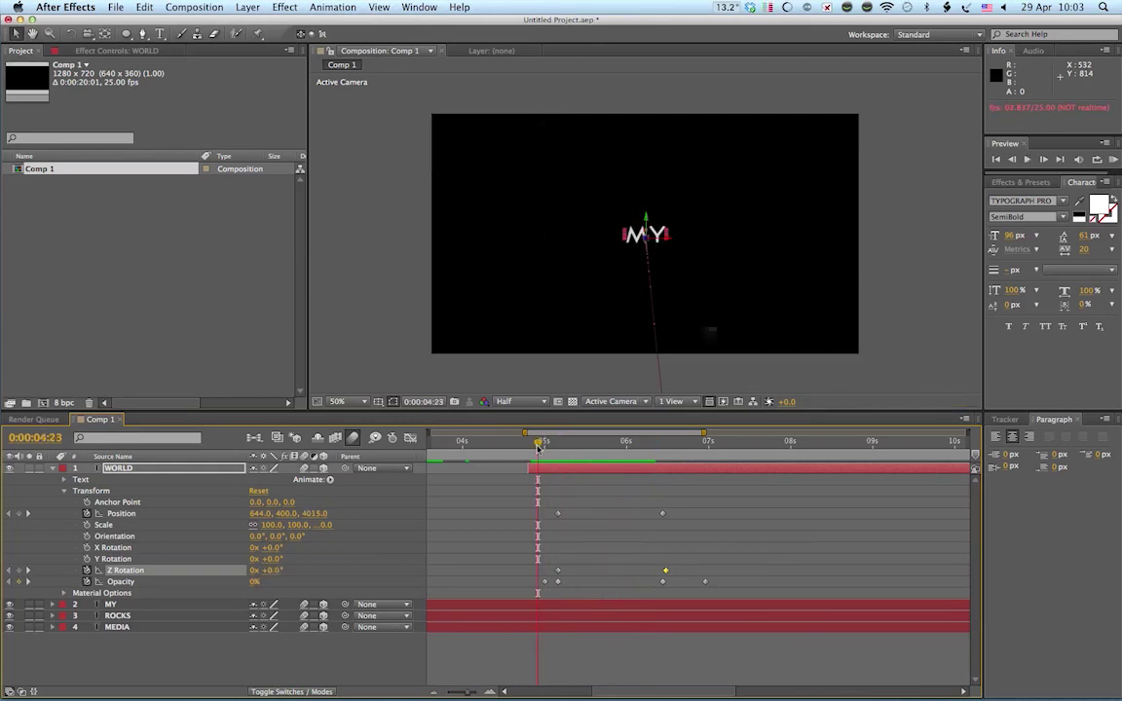
pyautogui.press('space')
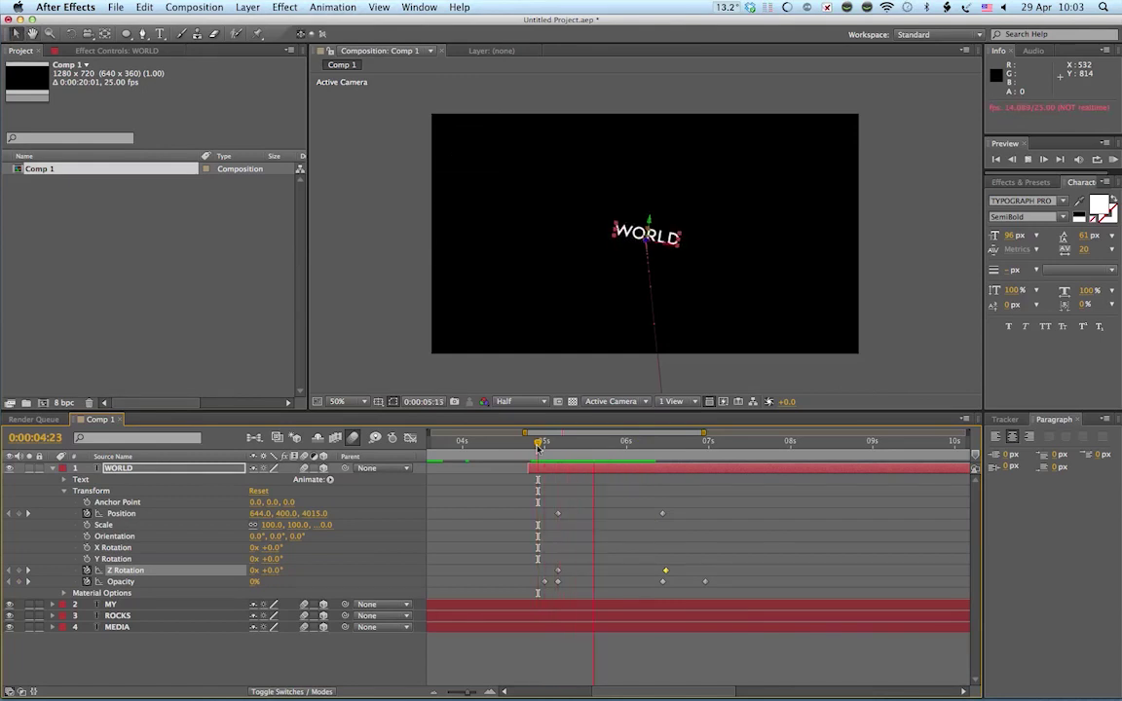
pyautogui.click(537, 446)
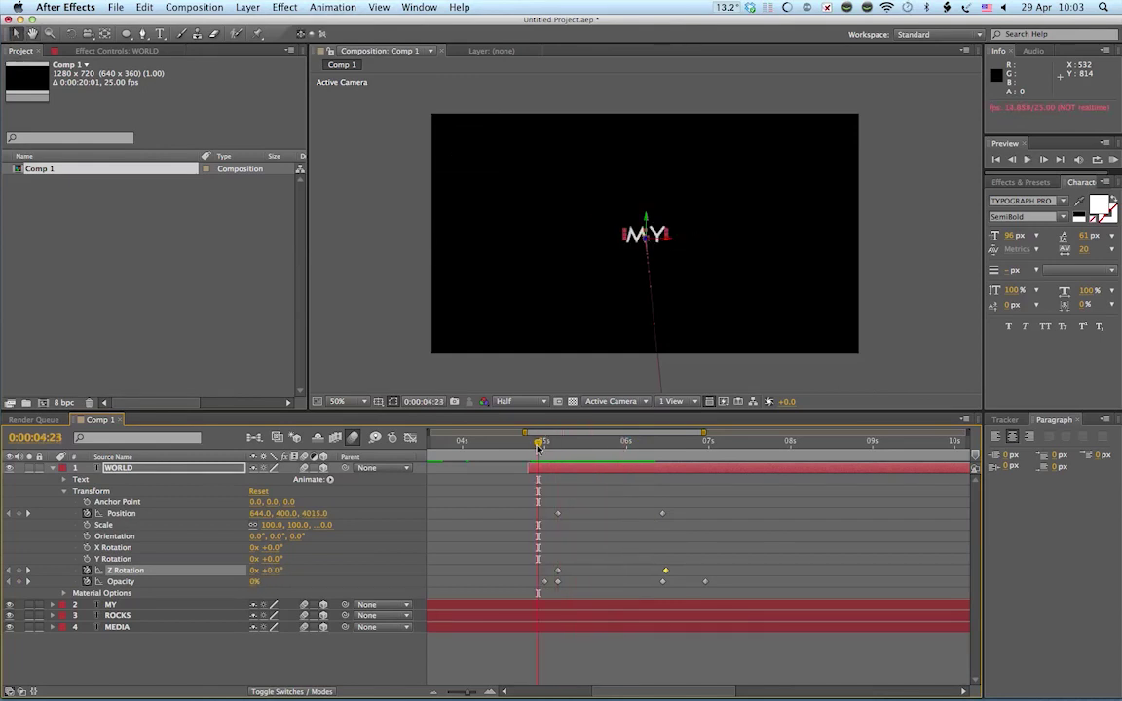
pyautogui.press('pagedown')
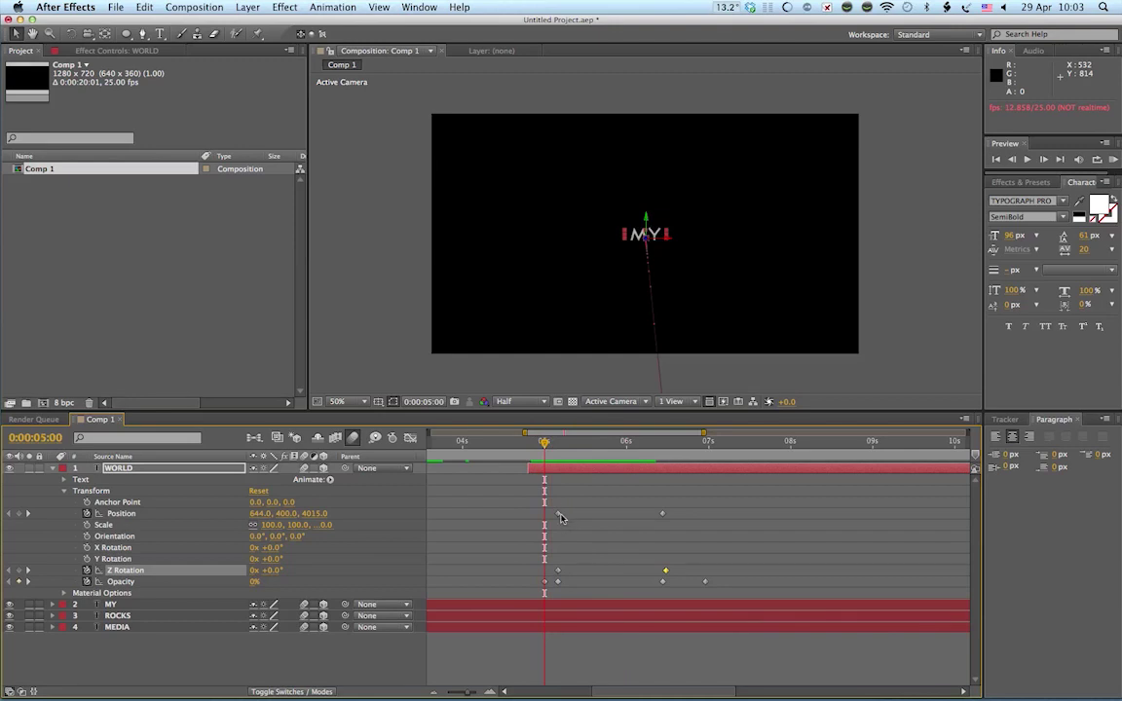
pyautogui.click(559, 518)
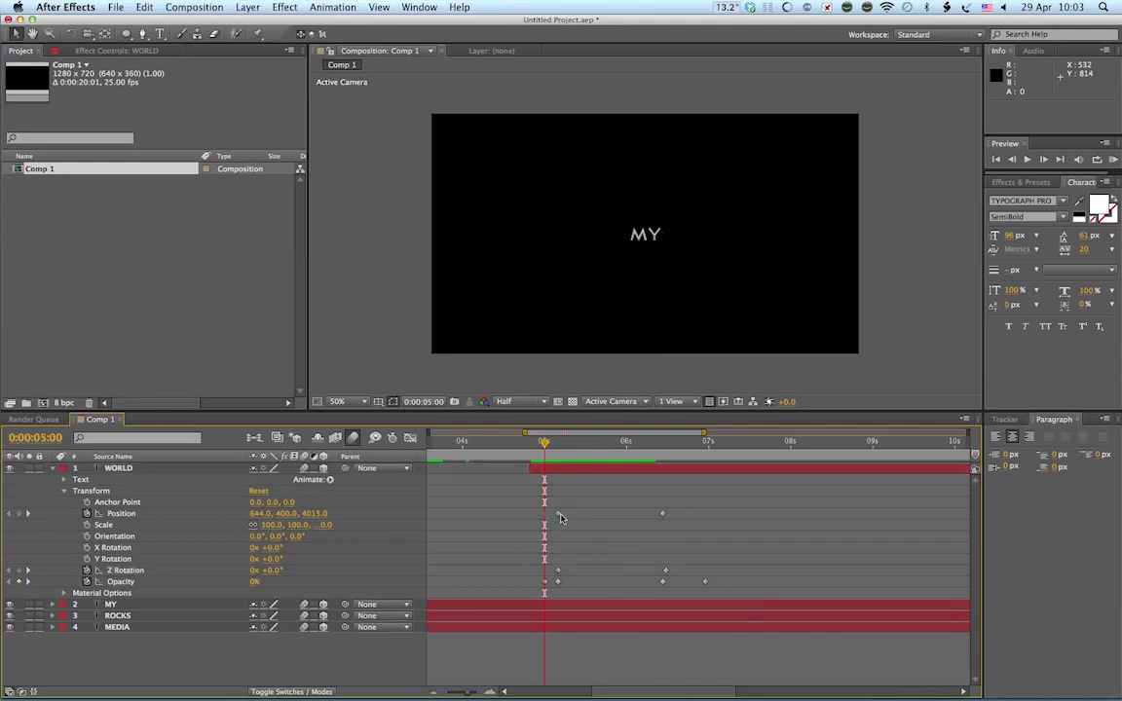
pyautogui.click(558, 571)
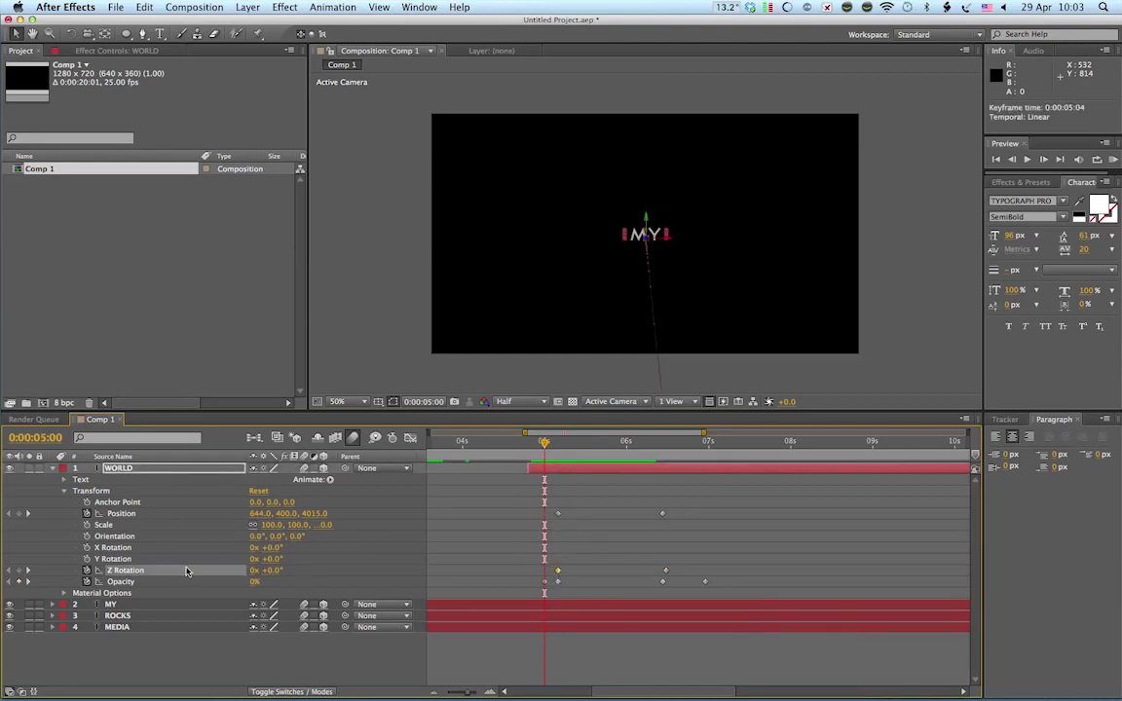
pyautogui.moveTo(557, 570); pyautogui.dragTo(545, 574)
pyautogui.press('space')
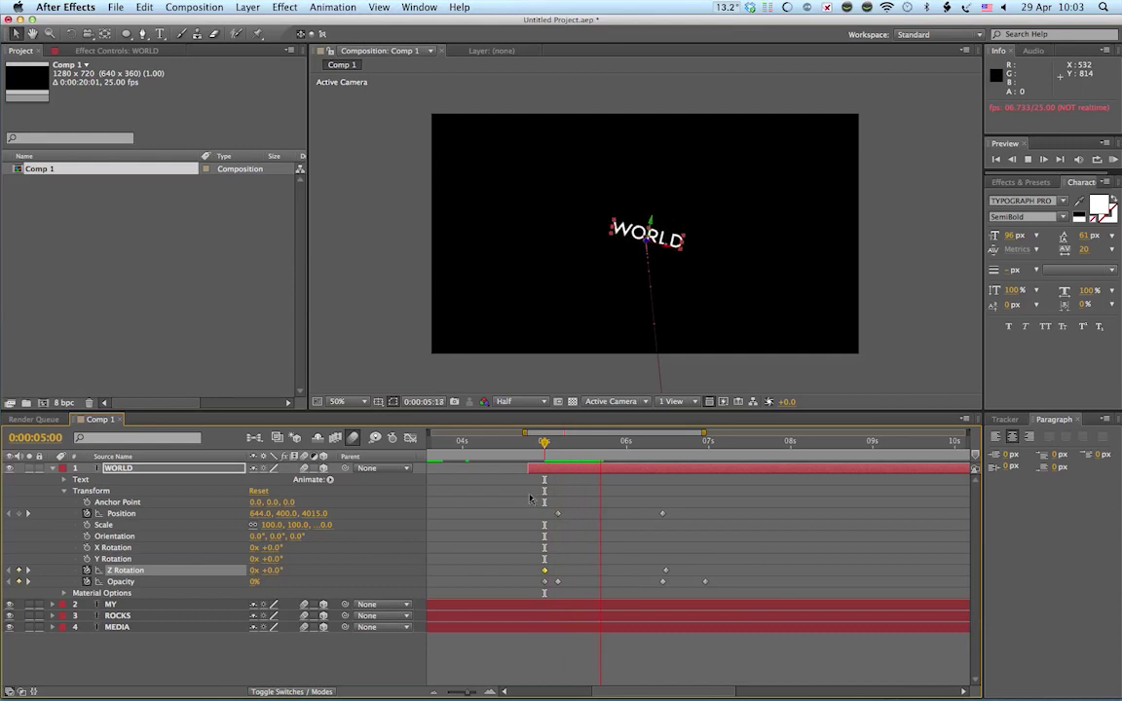
pyautogui.click(546, 443)
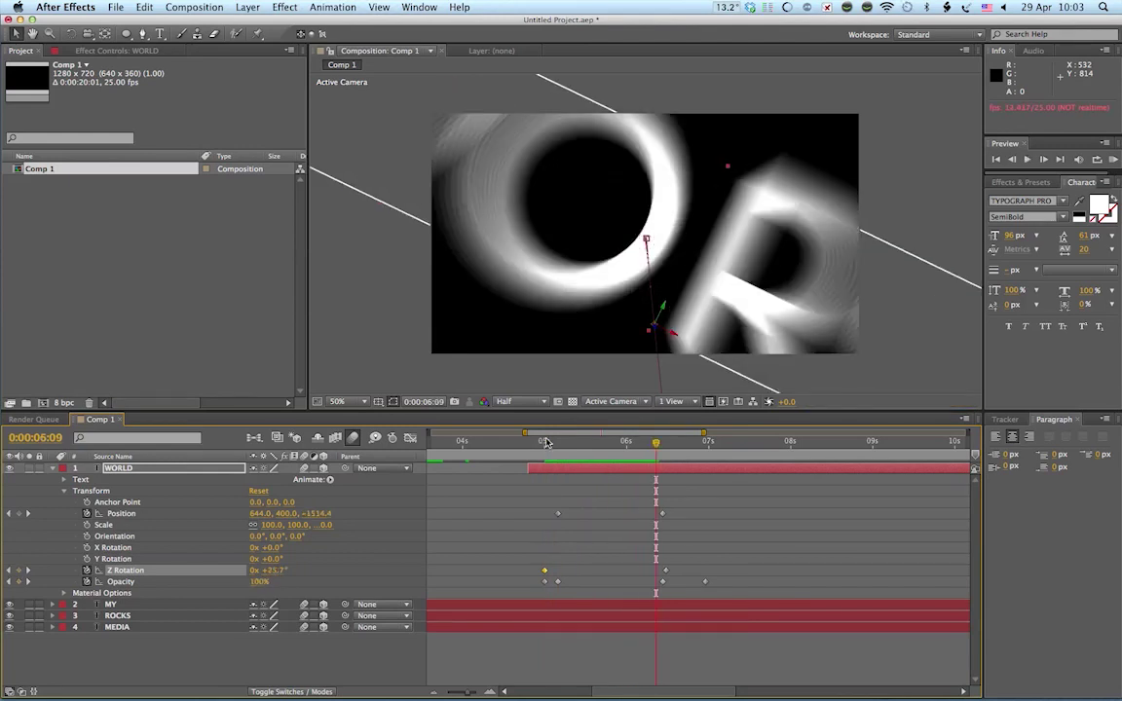
pyautogui.moveTo(547, 443); pyautogui.dragTo(572, 443)
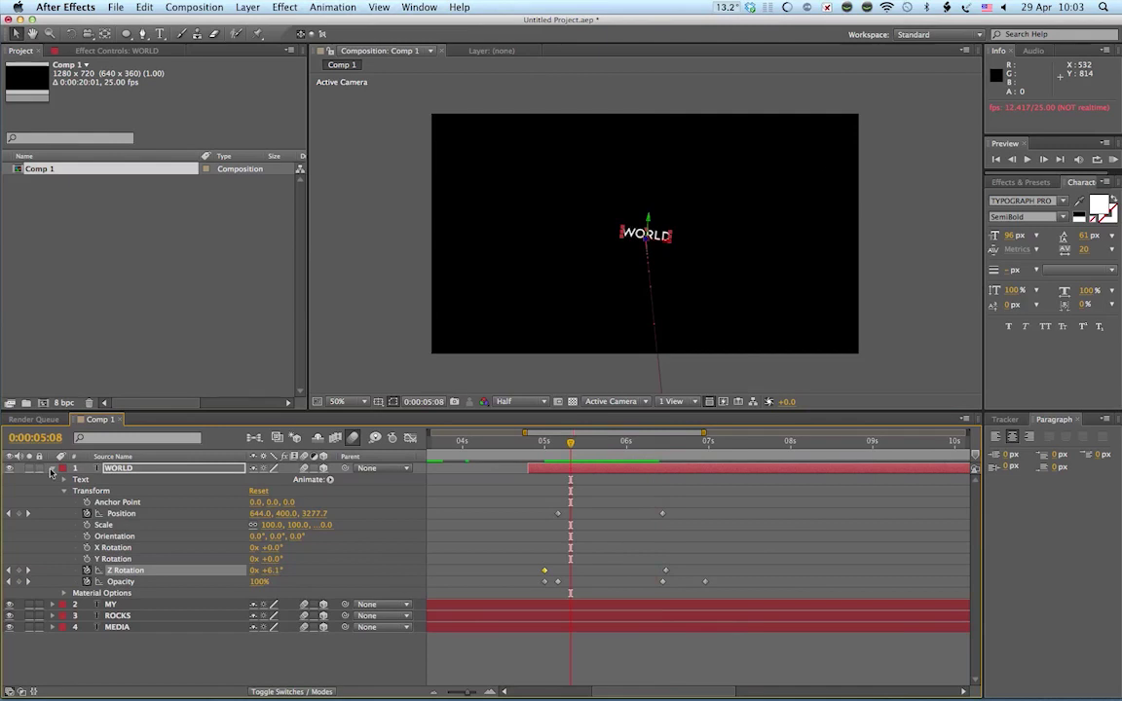
# Step: Drag MEDIA to the top so layers run MEDIA, ROCKS, MY, WORLD, then preview from 0:00:00:00
pyautogui.click(53, 468)
pyautogui.click(191, 552)
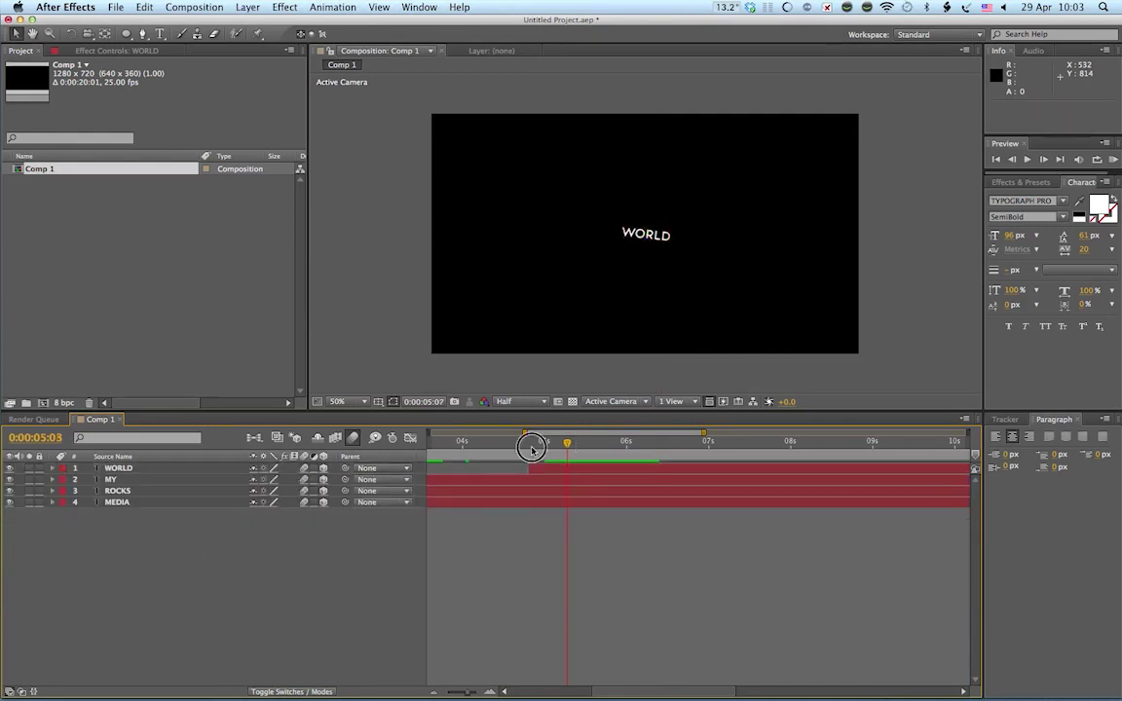
pyautogui.moveTo(531, 444); pyautogui.dragTo(228, 425)
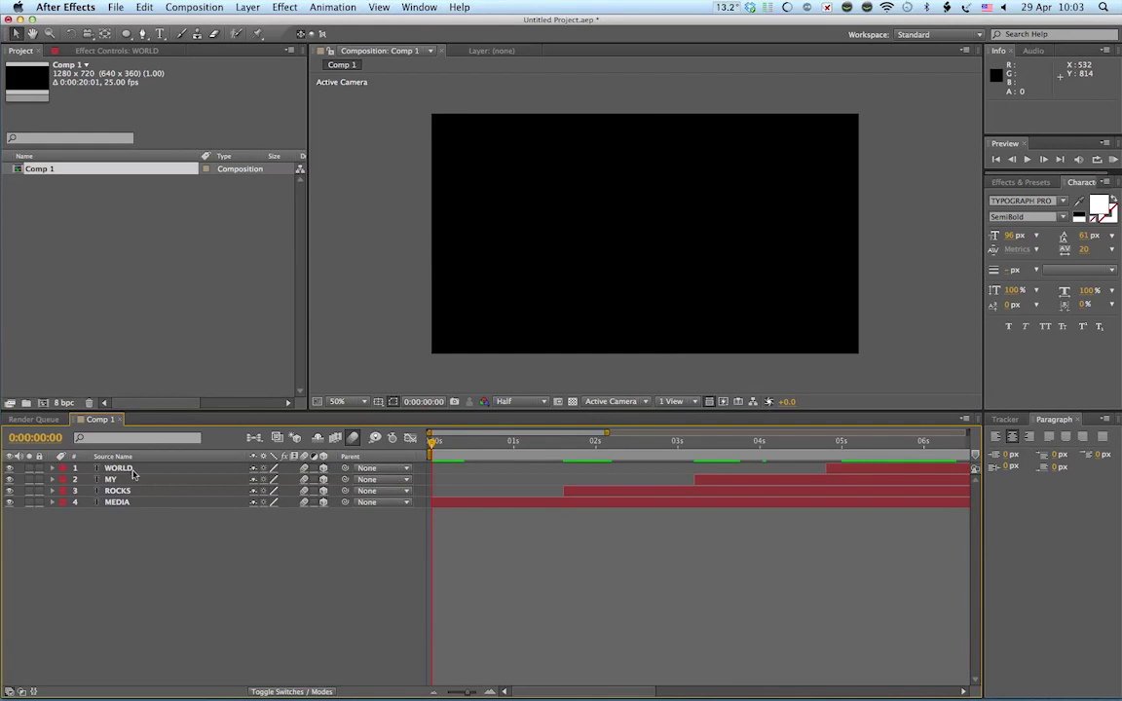
pyautogui.moveTo(117, 501)
pyautogui.mouseDown()
pyautogui.moveTo(120, 468)
pyautogui.moveTo(117, 501)
pyautogui.moveTo(120, 487)
pyautogui.mouseUp()
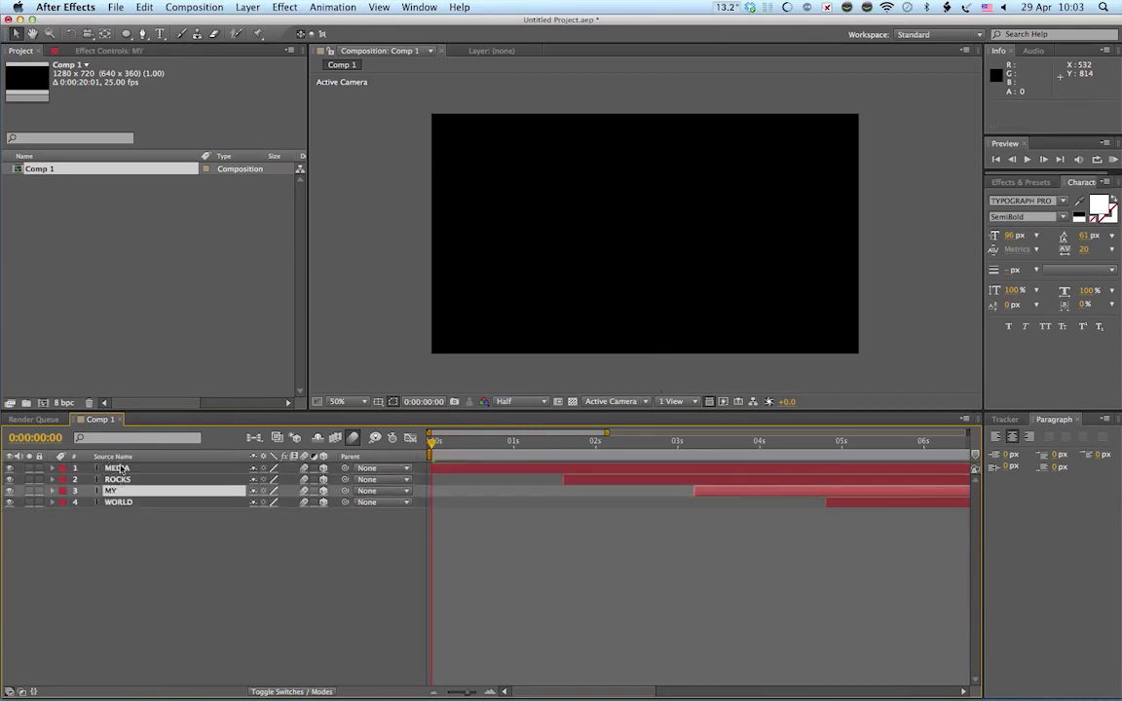
pyautogui.click(207, 544)
pyautogui.press('space')
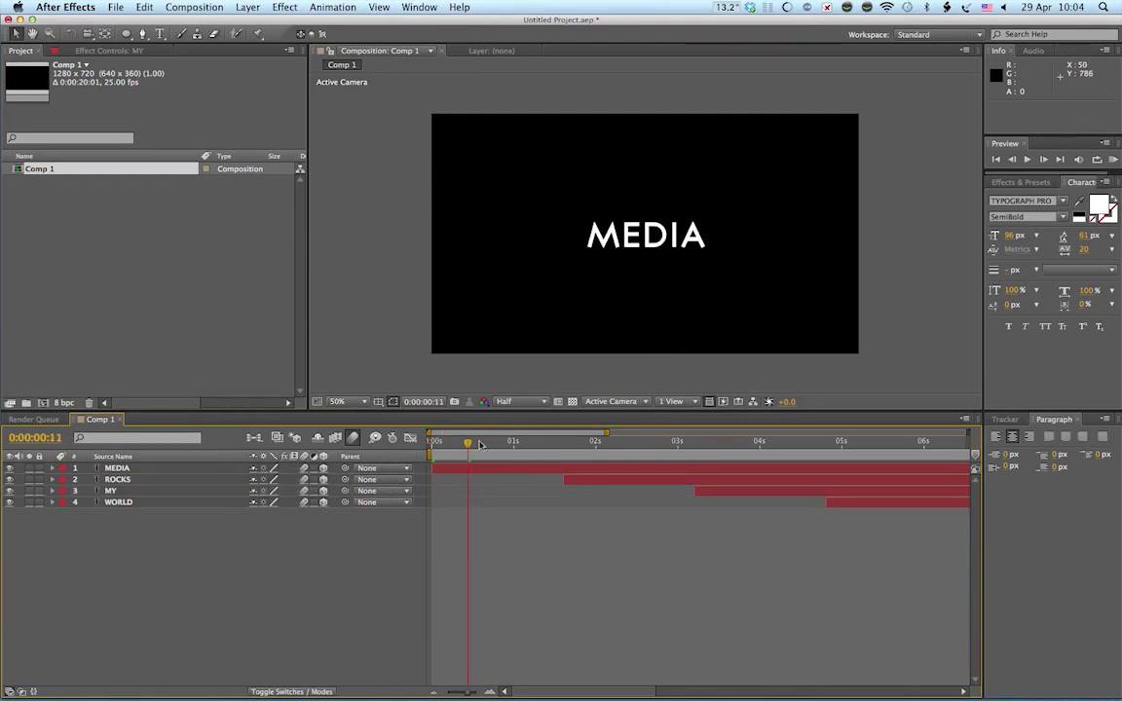
pyautogui.click(52, 469)
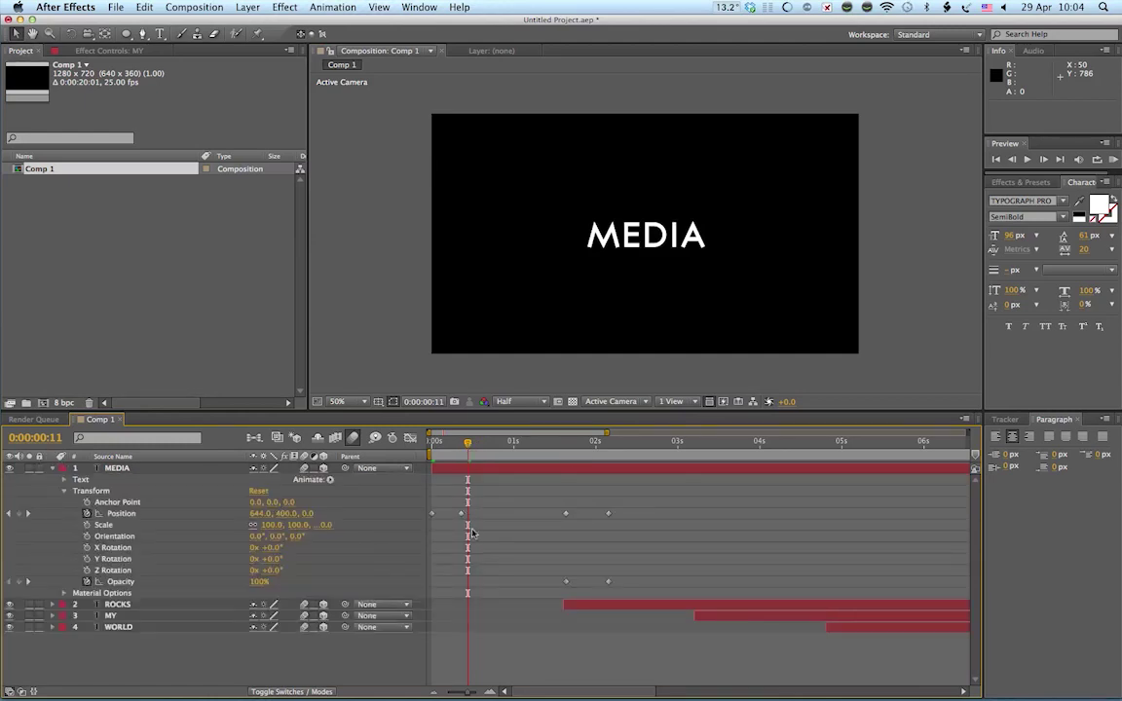
pyautogui.click(52, 468)
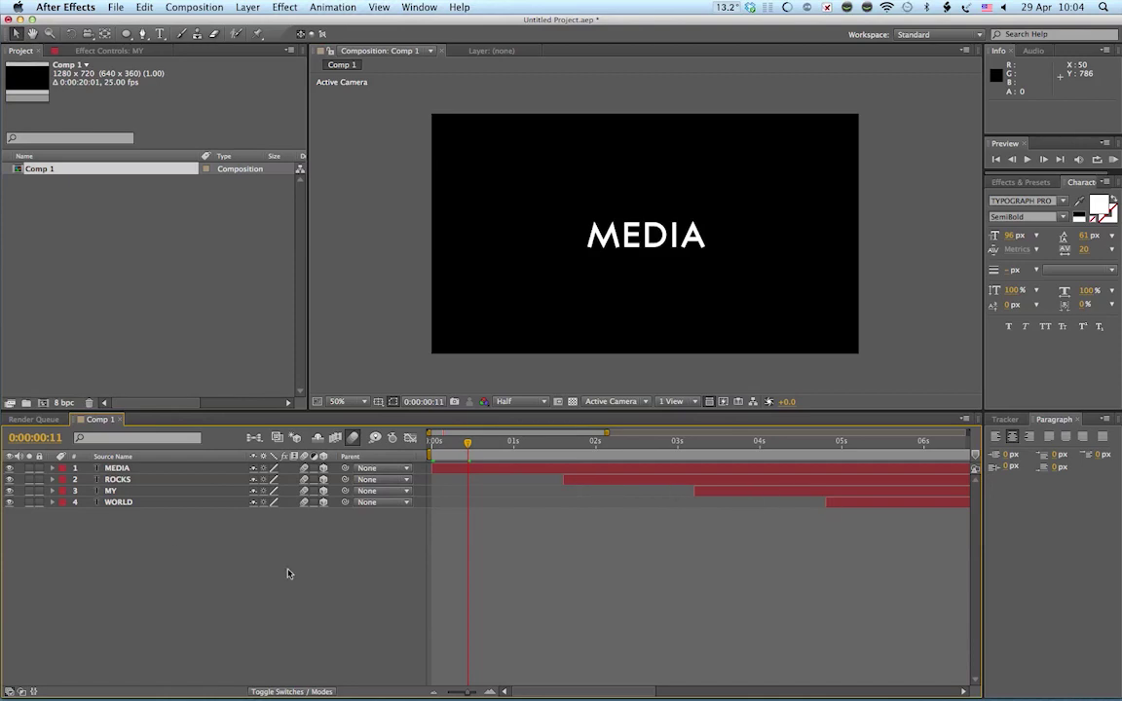
pyautogui.click(429, 442)
pyautogui.moveTo(429, 442); pyautogui.dragTo(490, 444)
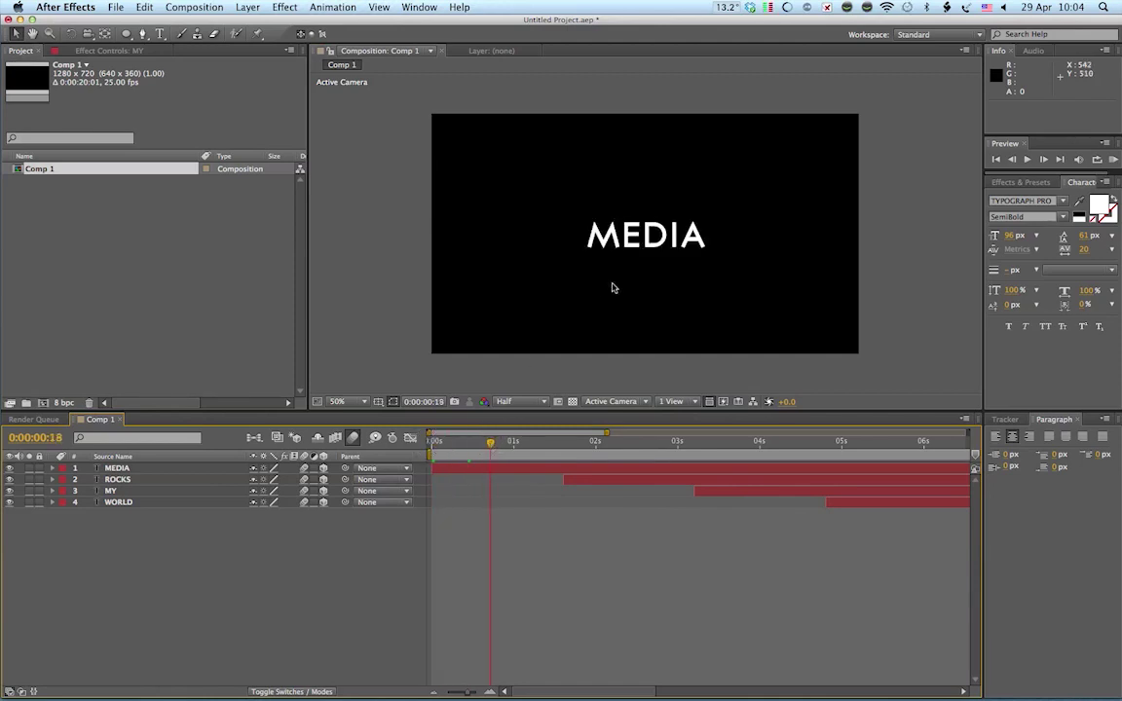